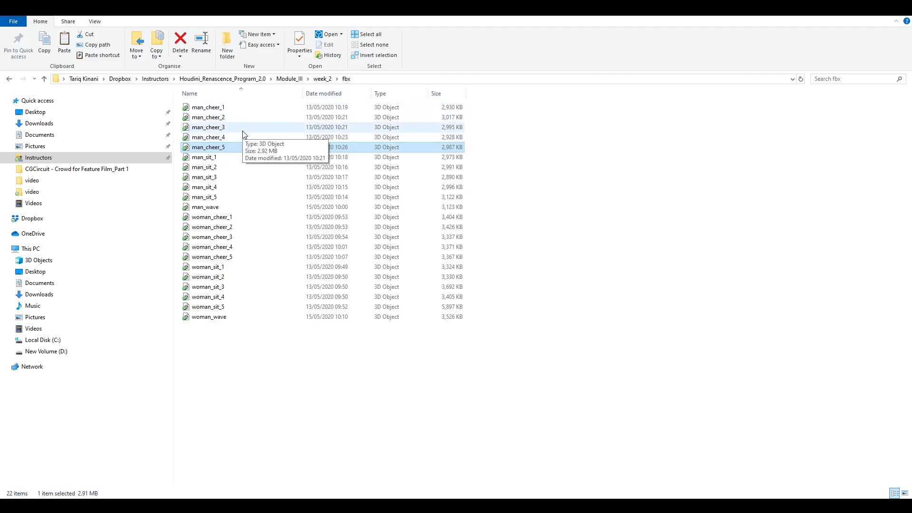
# Review the character animation FBX files in the project's fbx folder.
pyautogui.click(221, 157)
pyautogui.click(224, 198)
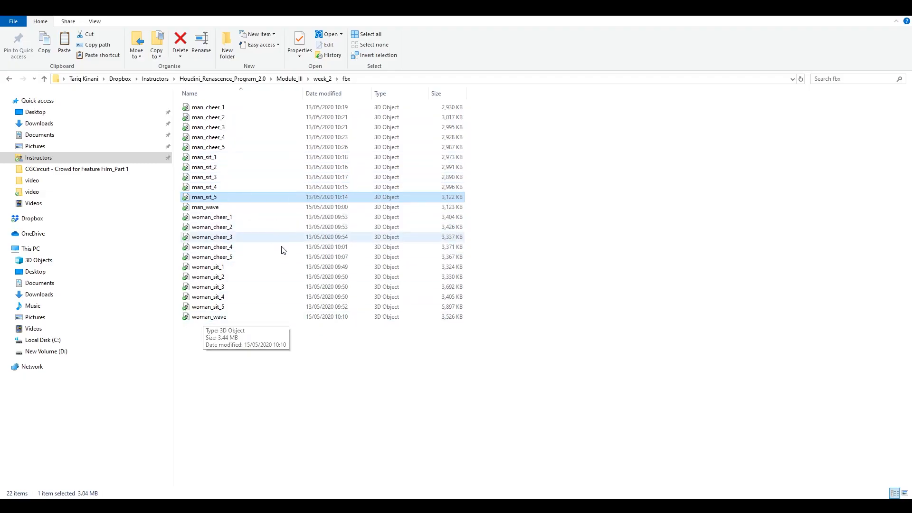
pyautogui.click(220, 318)
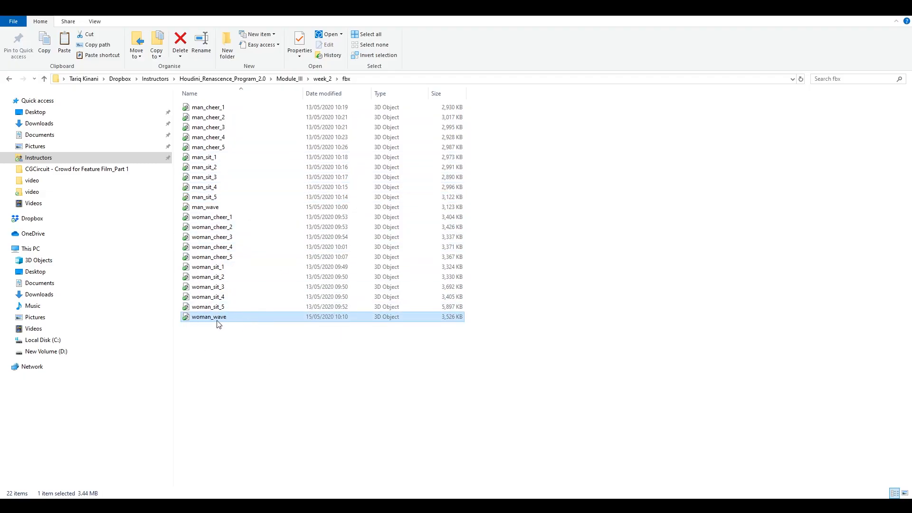
pyautogui.click(213, 208)
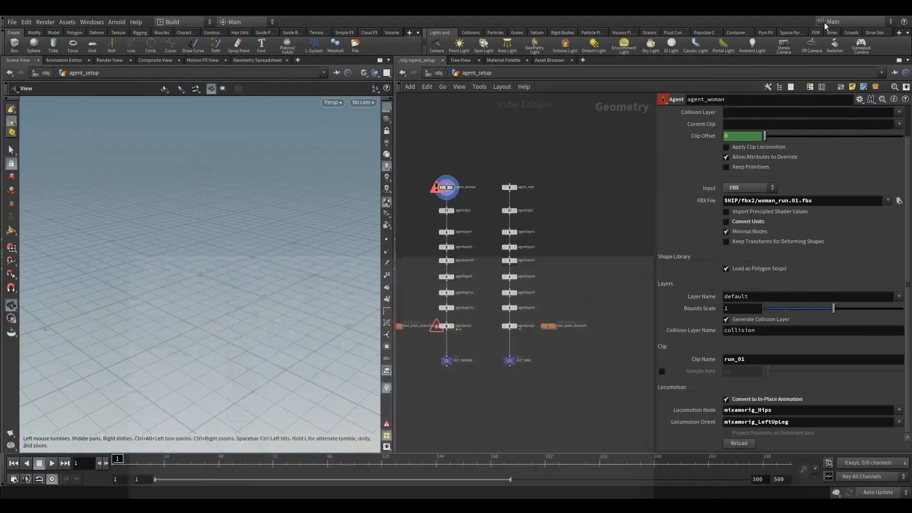
# Set the agent_woman node's FBX file to $HIP/fbx/woman_sit_1.fbx.
pyautogui.moveTo(494, 146); pyautogui.dragTo(519, 163, button='middle')
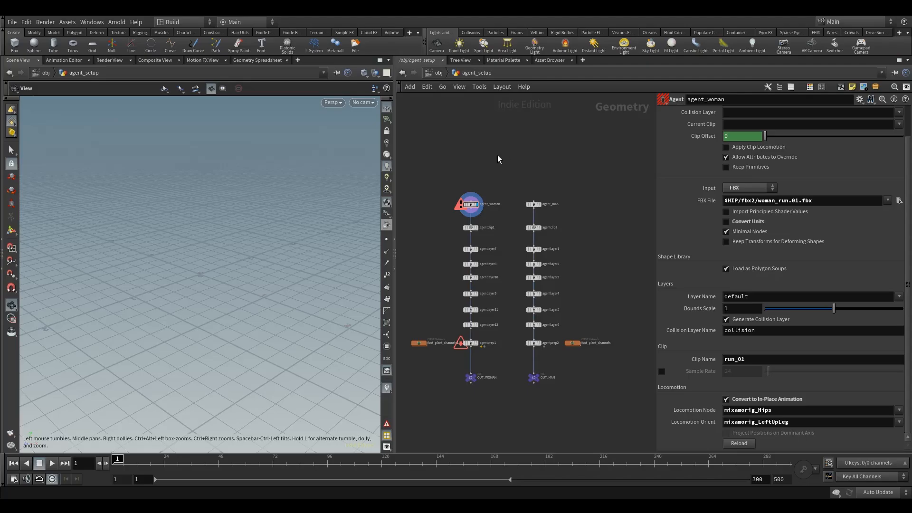
pyautogui.moveTo(436, 184); pyautogui.dragTo(483, 217)
pyautogui.moveTo(572, 179); pyautogui.dragTo(557, 176, button='middle')
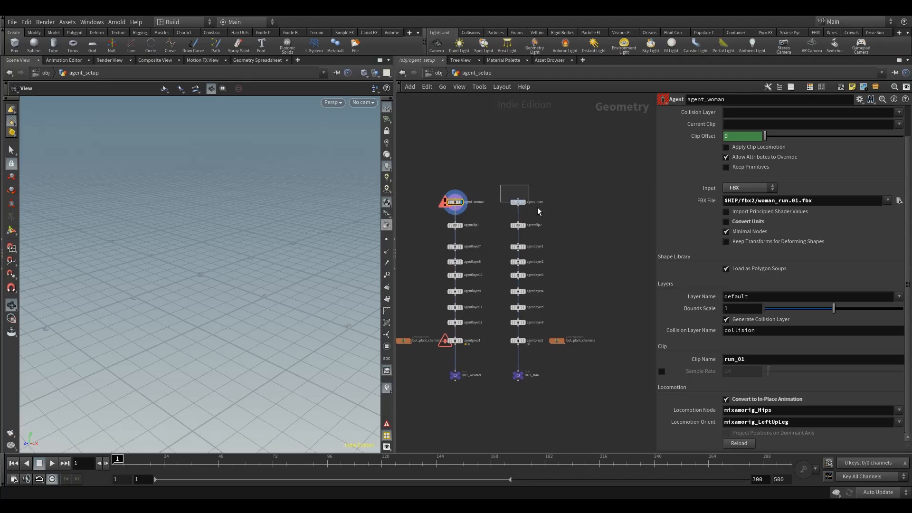
pyautogui.click(760, 199)
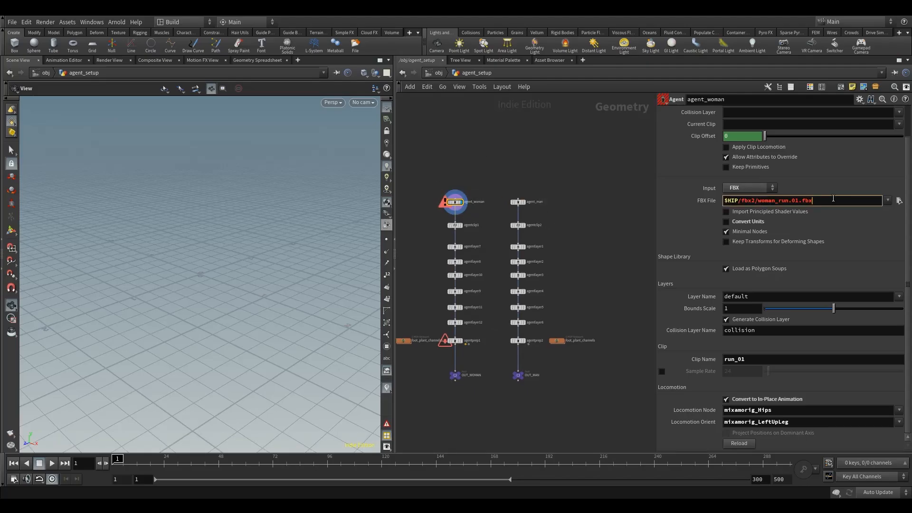
pyautogui.press('f')
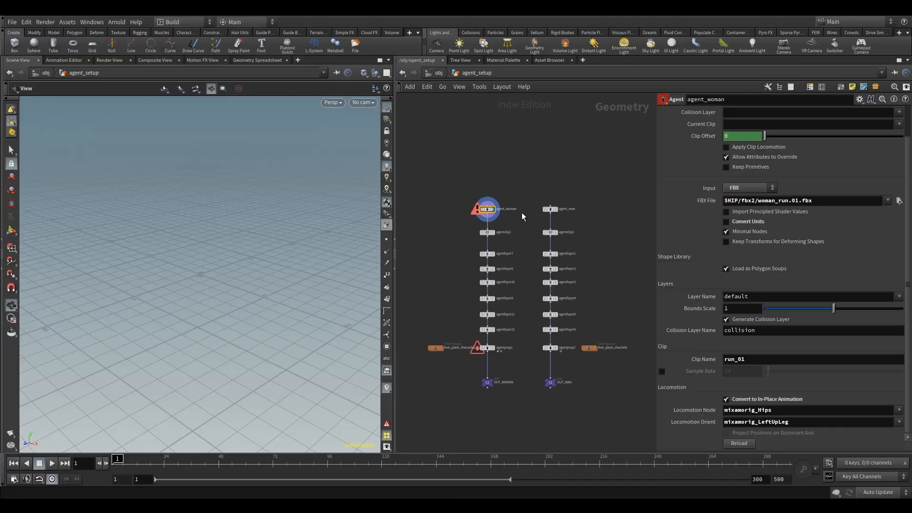
pyautogui.click(899, 201)
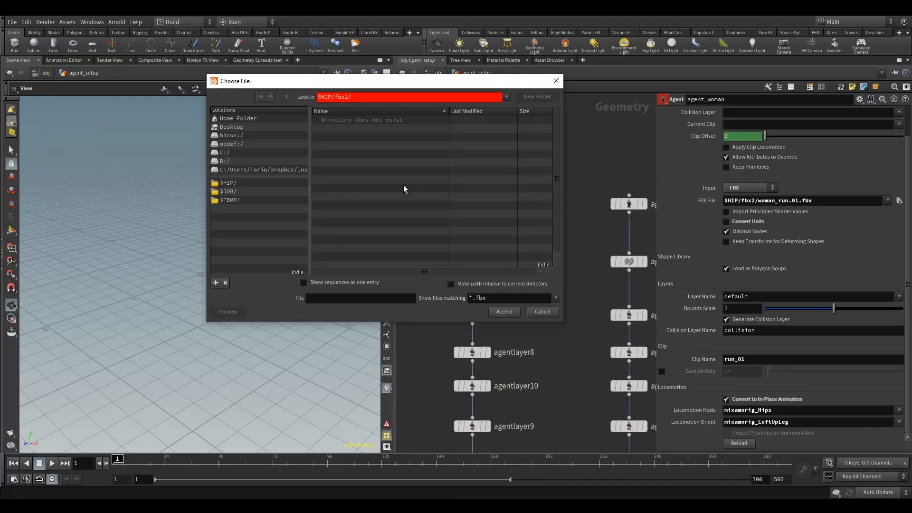
pyautogui.click(231, 184)
pyautogui.click(339, 138)
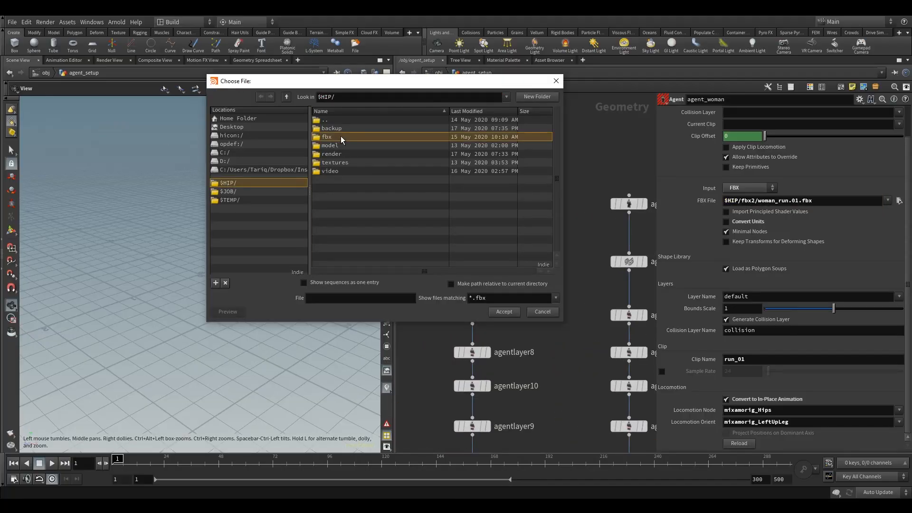
pyautogui.doubleClick(343, 138)
pyautogui.moveTo(369, 83); pyautogui.dragTo(257, 73)
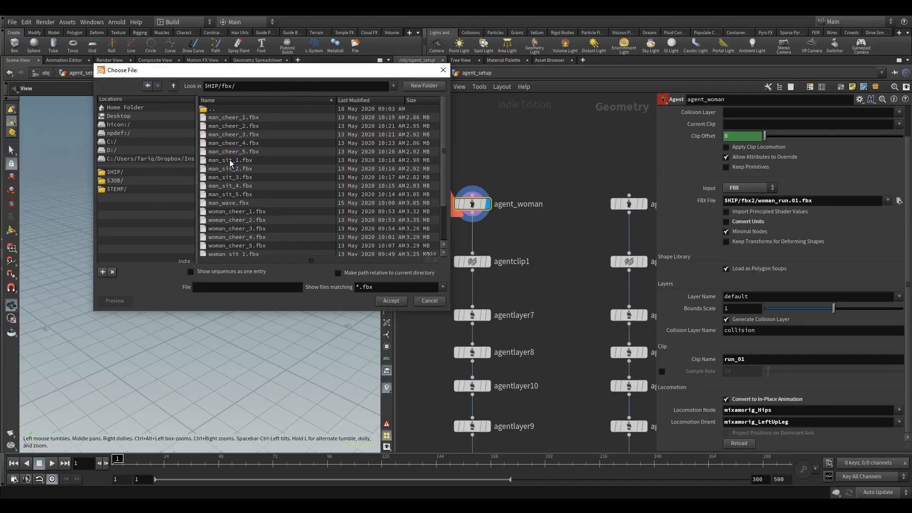
pyautogui.scroll(-1, 229, 159)
pyautogui.click(232, 230)
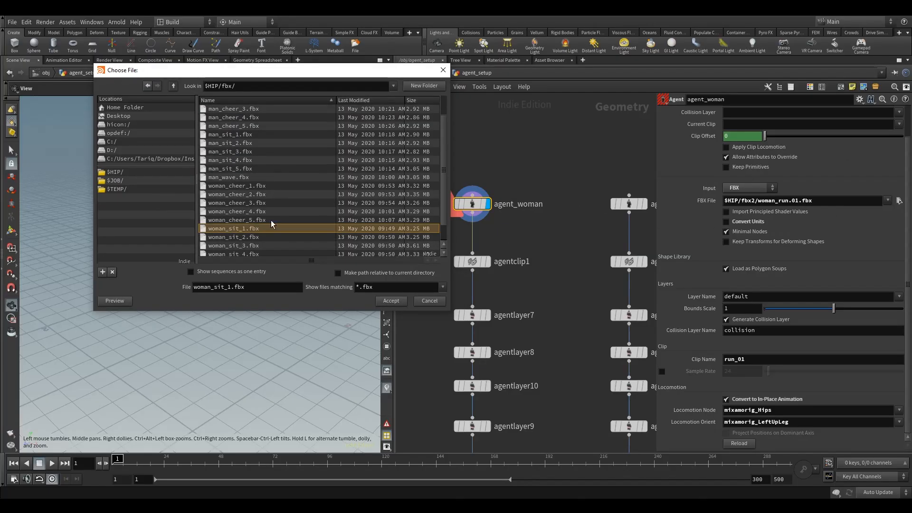
pyautogui.click(391, 301)
# Set the agent_man node's FBX file to $HIP/fbx/man_sit_1.fbx.
pyautogui.moveTo(545, 219); pyautogui.dragTo(494, 220, button='middle')
pyautogui.click(578, 205)
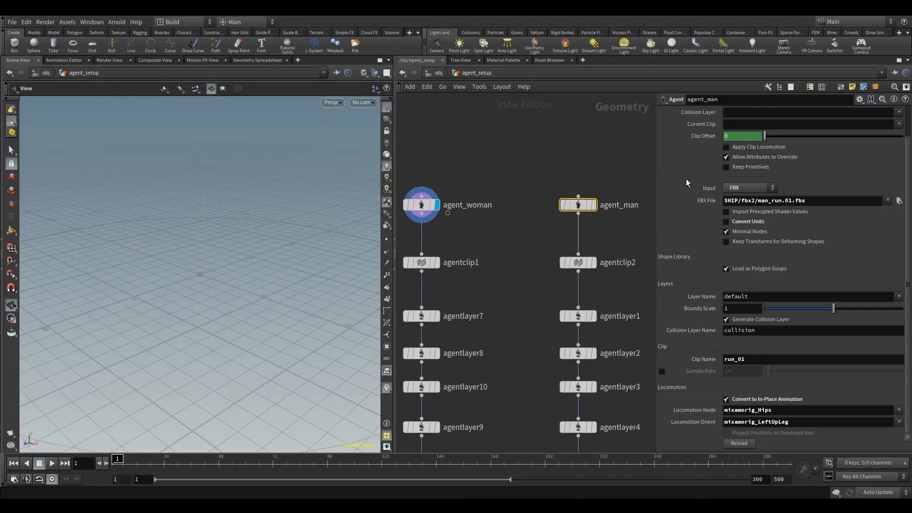
pyautogui.click(899, 201)
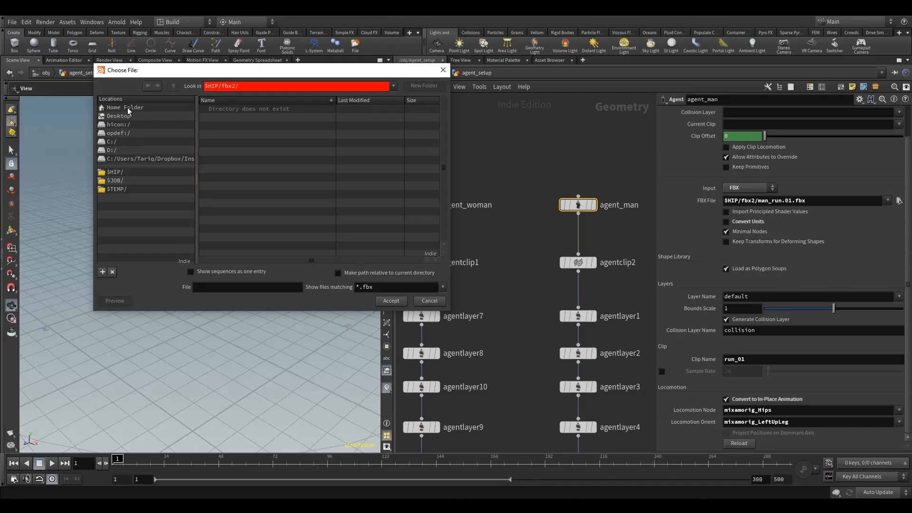
pyautogui.click(115, 171)
pyautogui.doubleClick(221, 126)
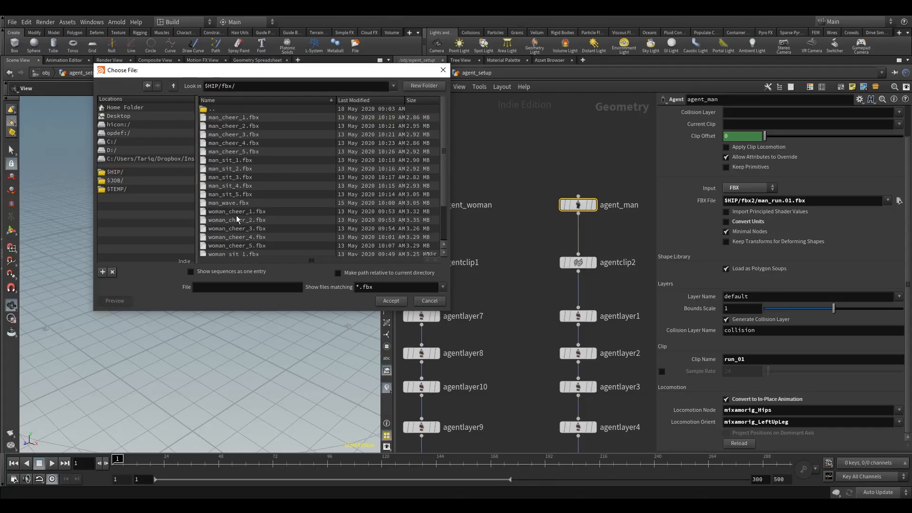
pyautogui.click(225, 161)
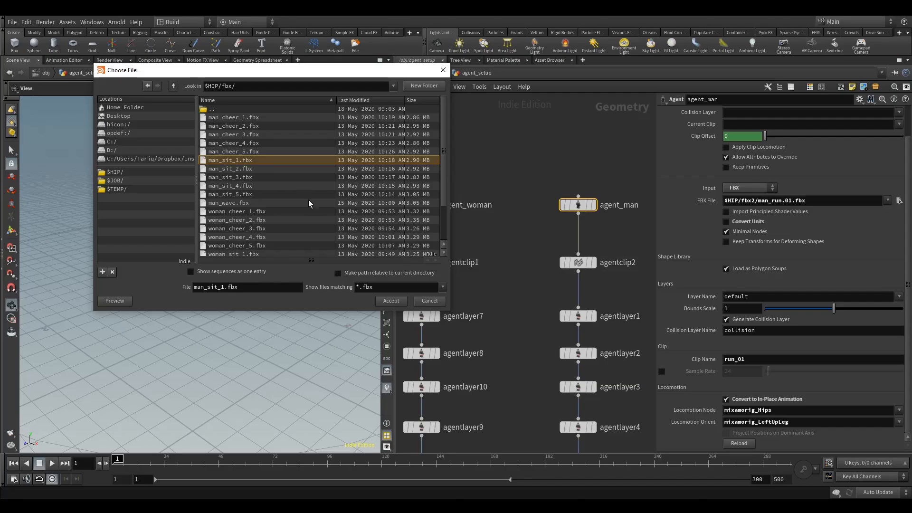
pyautogui.click(398, 301)
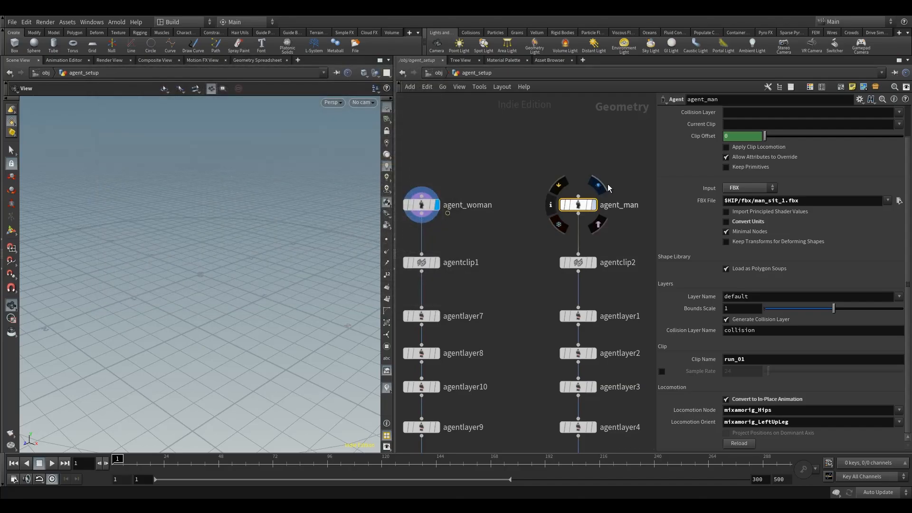
# Remove both existing run clip entries from the agentclip1 node.
pyautogui.moveTo(163, 250); pyautogui.dragTo(245, 244)
pyautogui.moveTo(474, 279); pyautogui.dragTo(535, 217, button='middle')
pyautogui.click(482, 201)
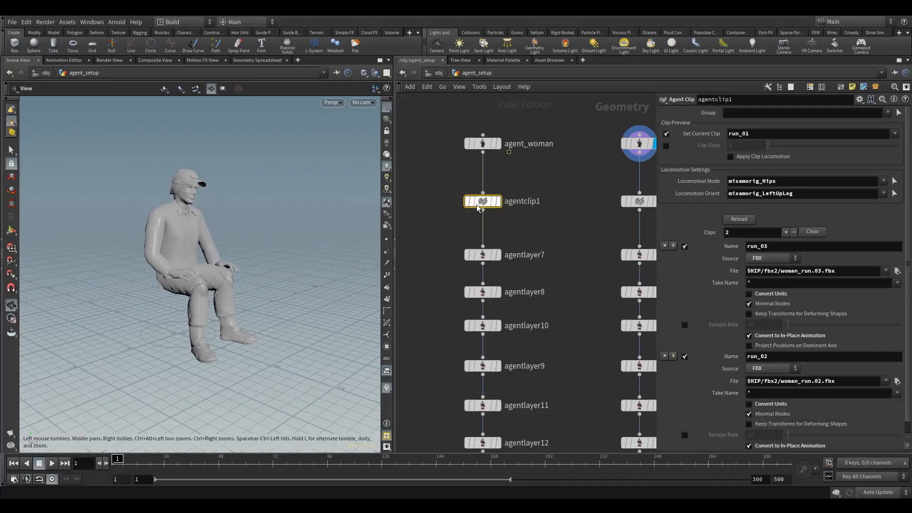
pyautogui.moveTo(483, 201); pyautogui.dragTo(451, 211, button='middle')
pyautogui.moveTo(396, 260); pyautogui.dragTo(310, 259)
pyautogui.click(429, 195)
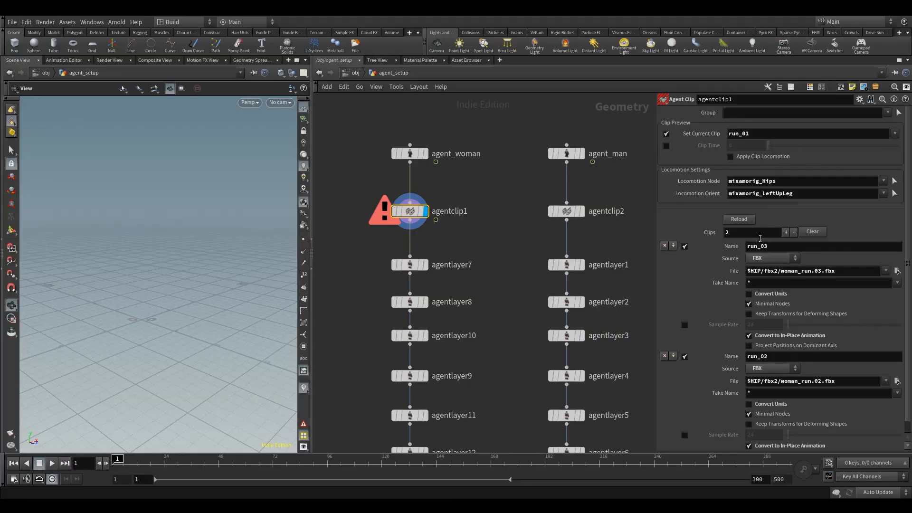
pyautogui.click(664, 246)
pyautogui.click(665, 246)
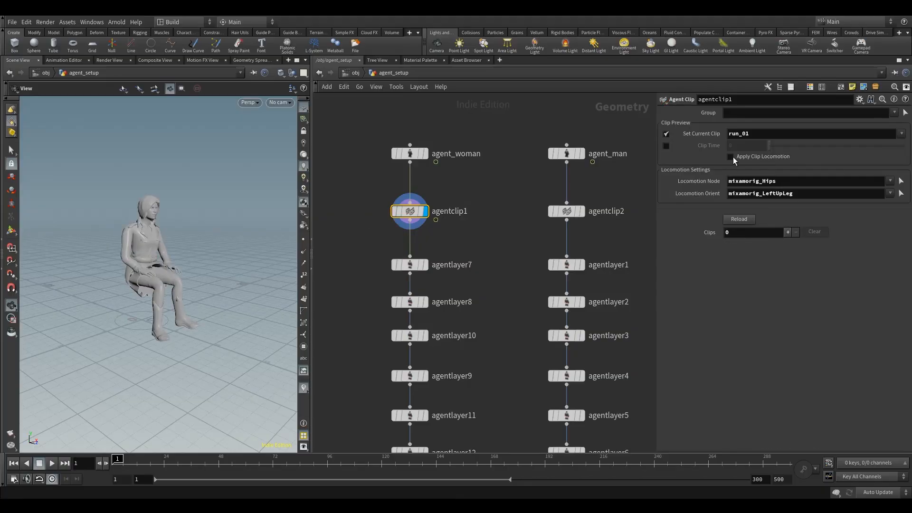
# Turn off Set Current Clip on agentclip1 and add three new clip entries.
pyautogui.click(667, 134)
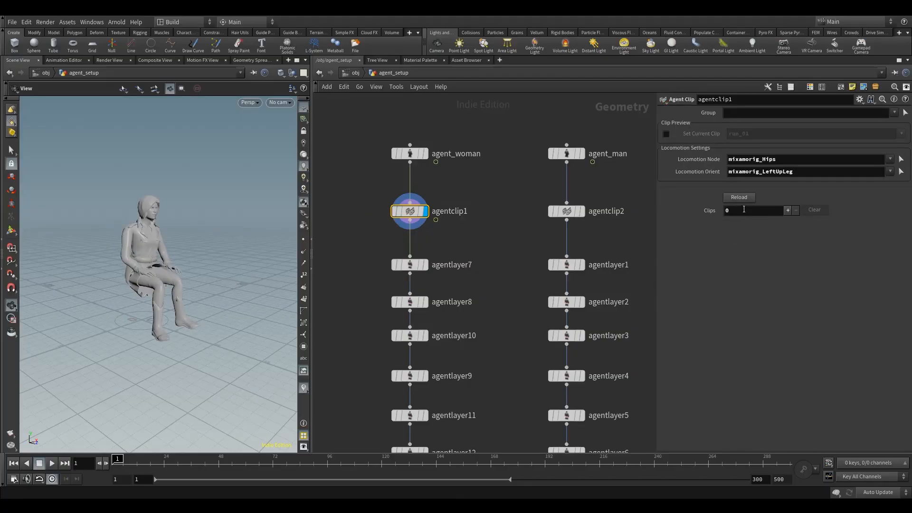
pyautogui.click(788, 210)
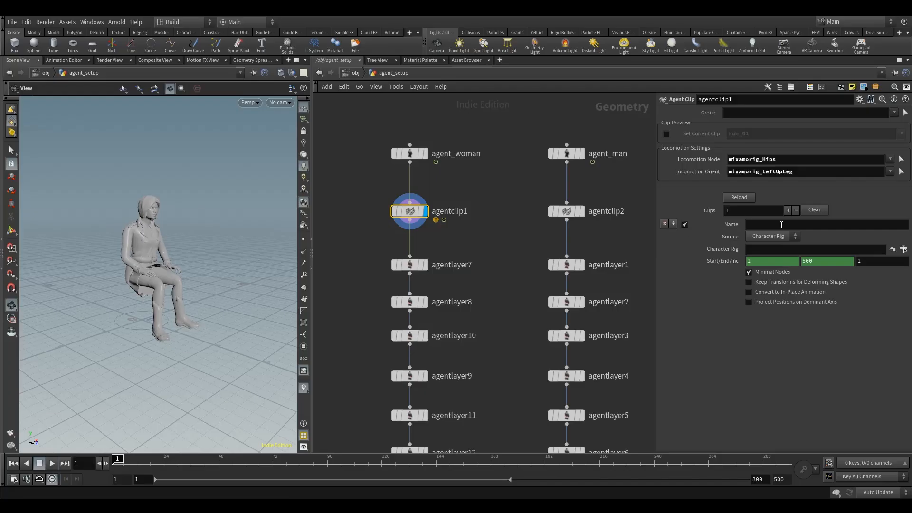
pyautogui.click(788, 210)
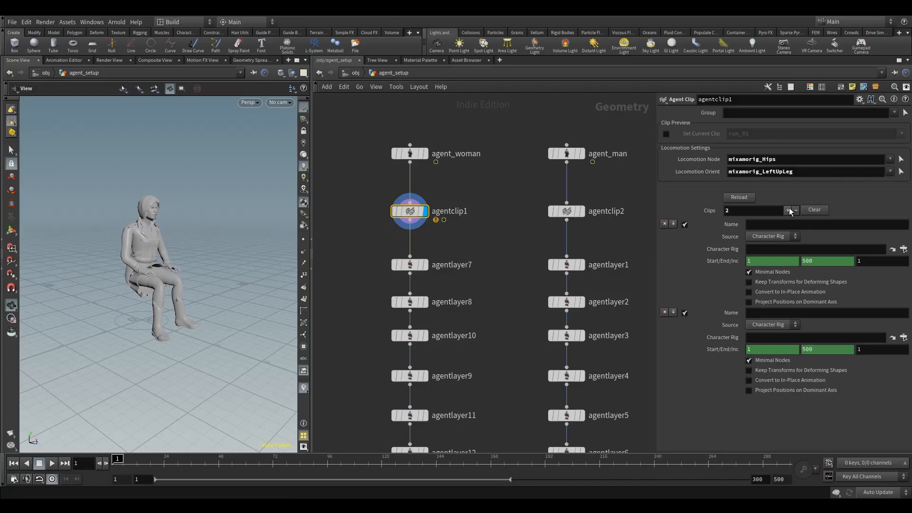
pyautogui.click(786, 210)
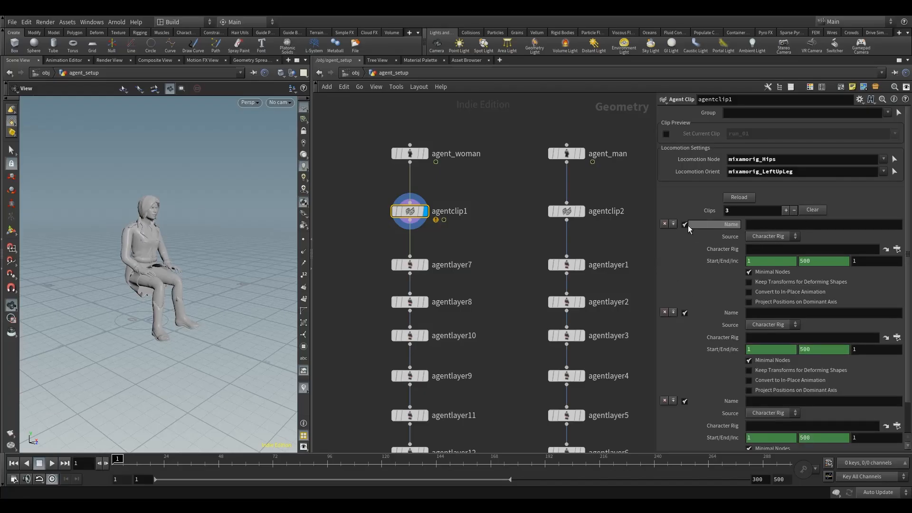
pyautogui.click(897, 249)
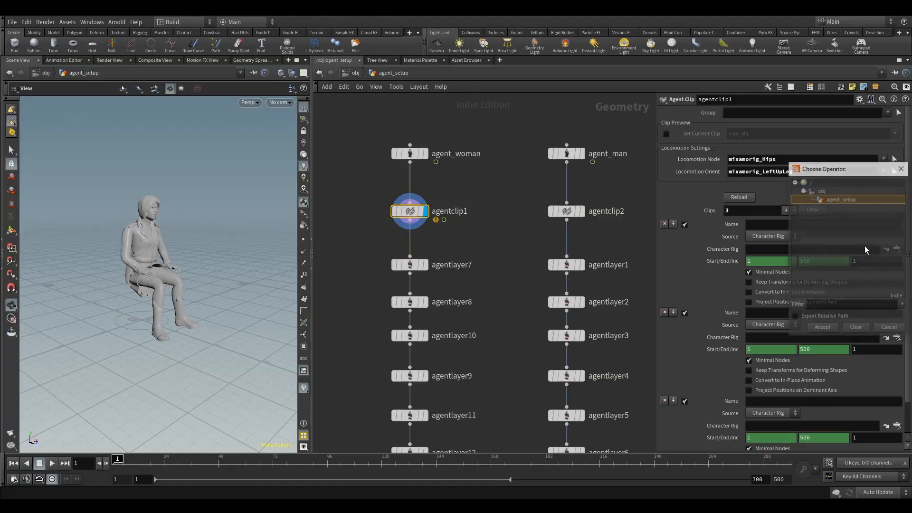
pyautogui.click(821, 174)
pyautogui.moveTo(660, 172); pyautogui.dragTo(646, 170)
pyautogui.click(721, 167)
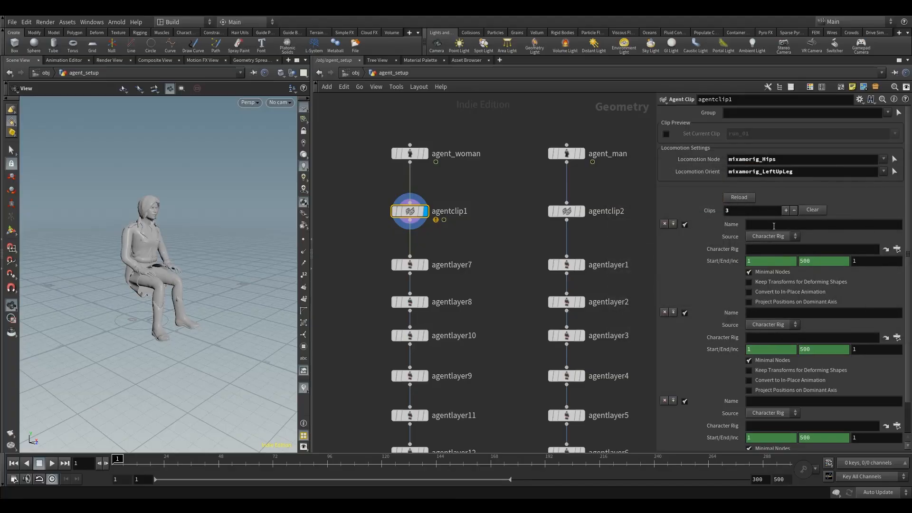
# Remove the two extra clip entries and set the remaining clip's source to FBX.
pyautogui.click(664, 224)
pyautogui.click(664, 225)
pyautogui.click(772, 236)
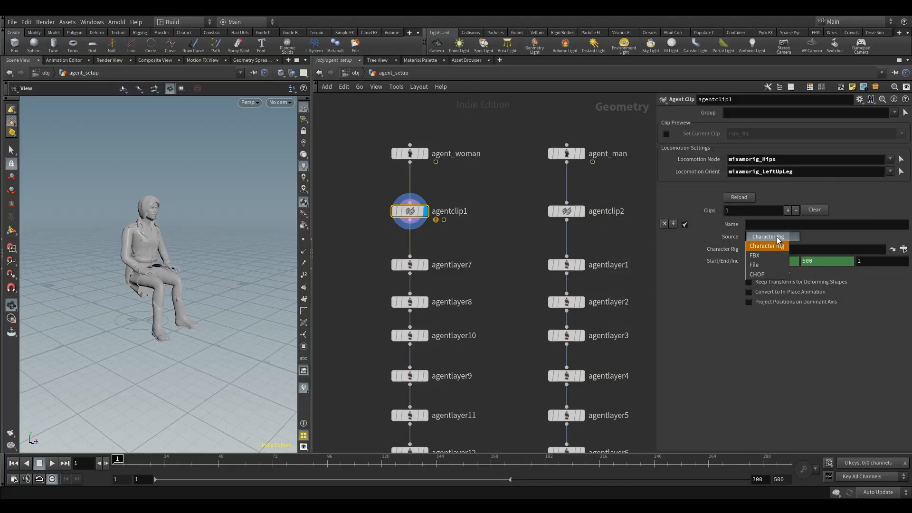
pyautogui.click(768, 245)
# Load $HIP/fbx/woman_sit_2.fbx as the clip's file.
pyautogui.click(903, 249)
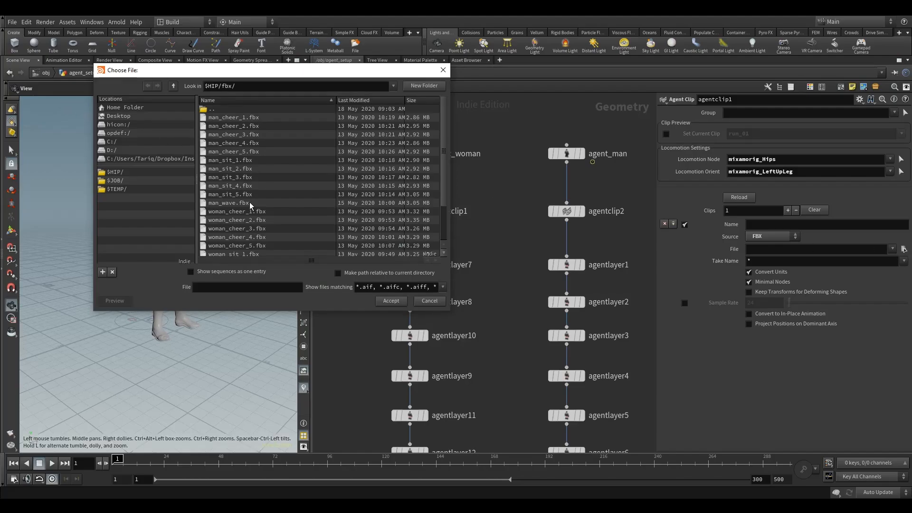
pyautogui.scroll(-2, 236, 185)
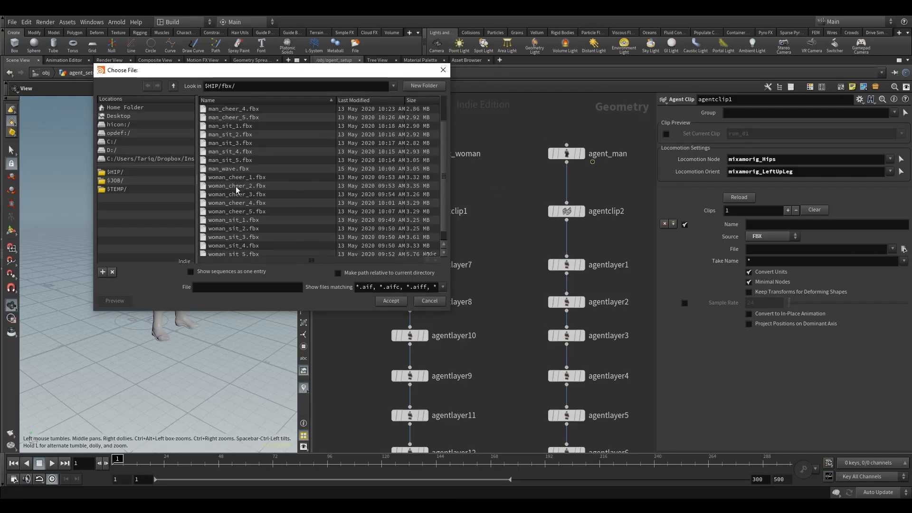
pyautogui.click(246, 221)
pyautogui.click(390, 301)
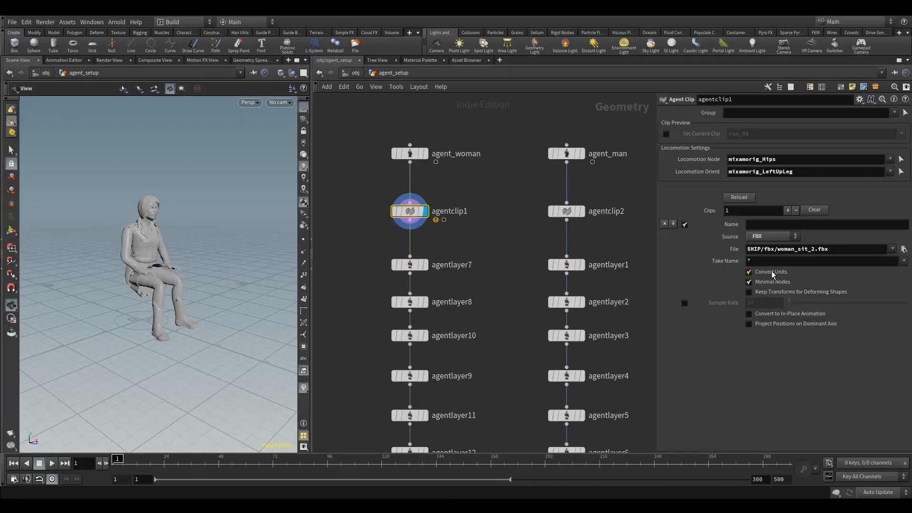
# Turn off Convert Units and turn on Convert to In-Place Animation for the clip.
pyautogui.click(759, 274)
pyautogui.click(783, 314)
pyautogui.click(807, 159)
pyautogui.click(833, 174)
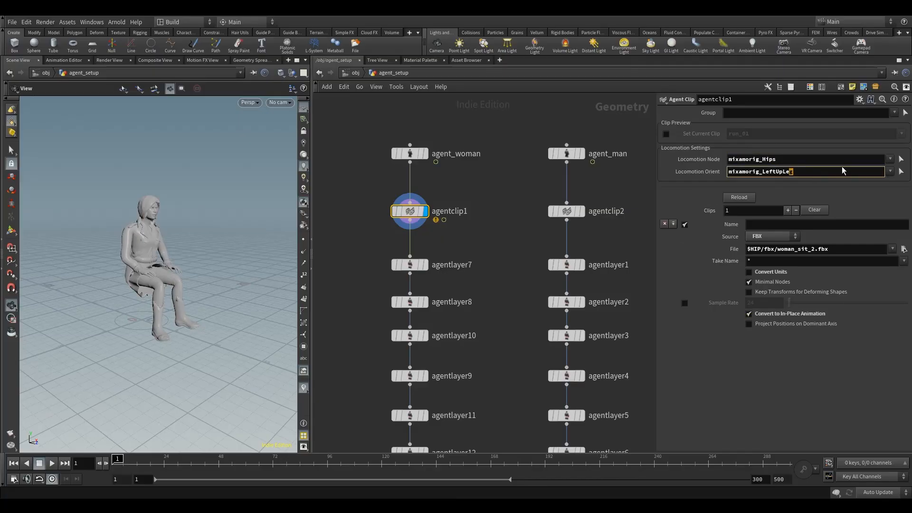
# Enter sit_ as the clip's name.
pyautogui.click(796, 225)
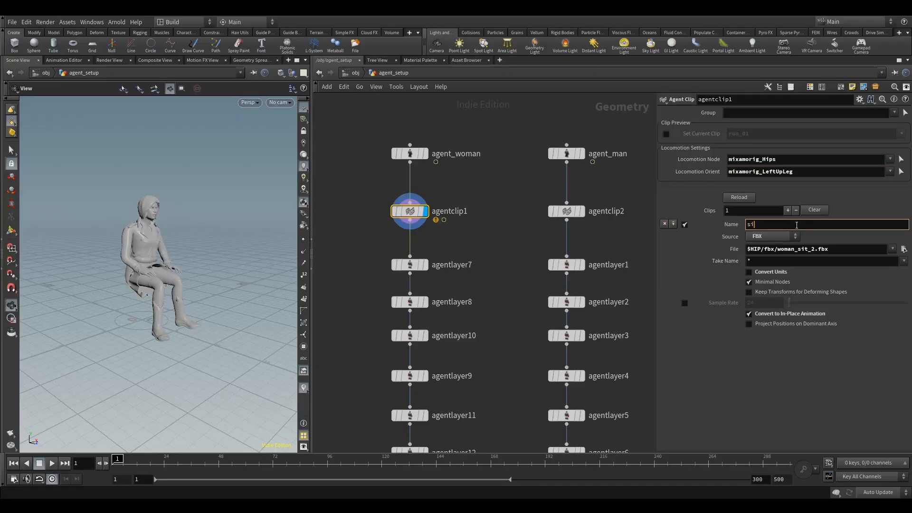
pyautogui.write('sit_2')
# Select the agent_woman node and start retyping its Clip Name, beginning with s.
pyautogui.moveTo(472, 175); pyautogui.dragTo(323, 112)
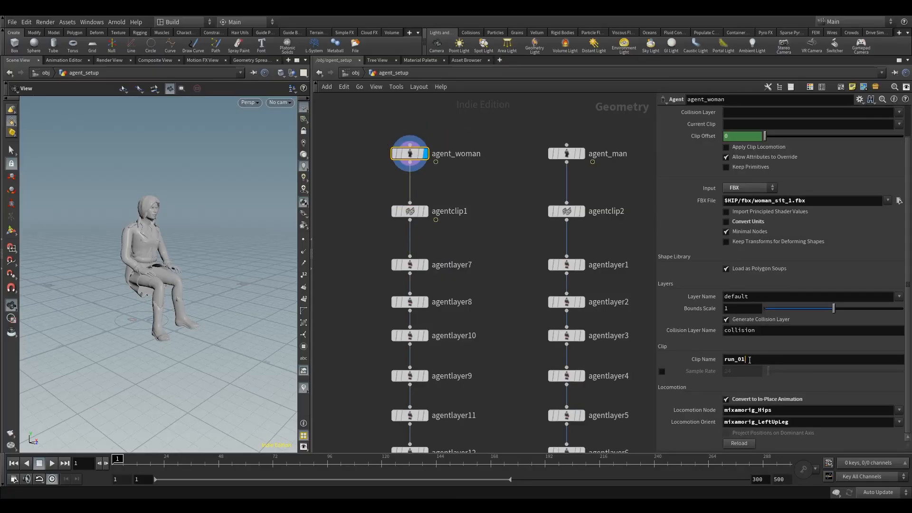
pyautogui.moveTo(734, 361); pyautogui.dragTo(672, 362)
pyautogui.write('sit')
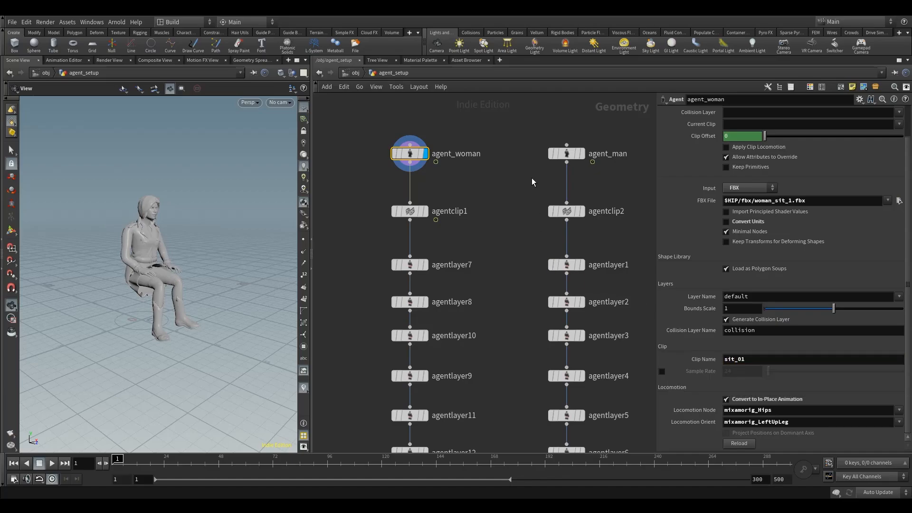
# Select the agent_man node and change its Clip Name to sit_01.
pyautogui.click(566, 153)
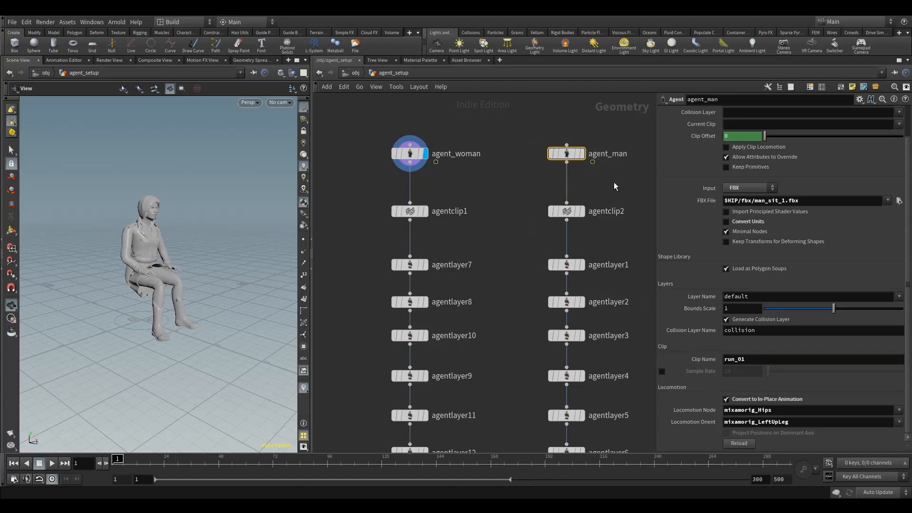
pyautogui.moveTo(734, 361); pyautogui.dragTo(708, 361)
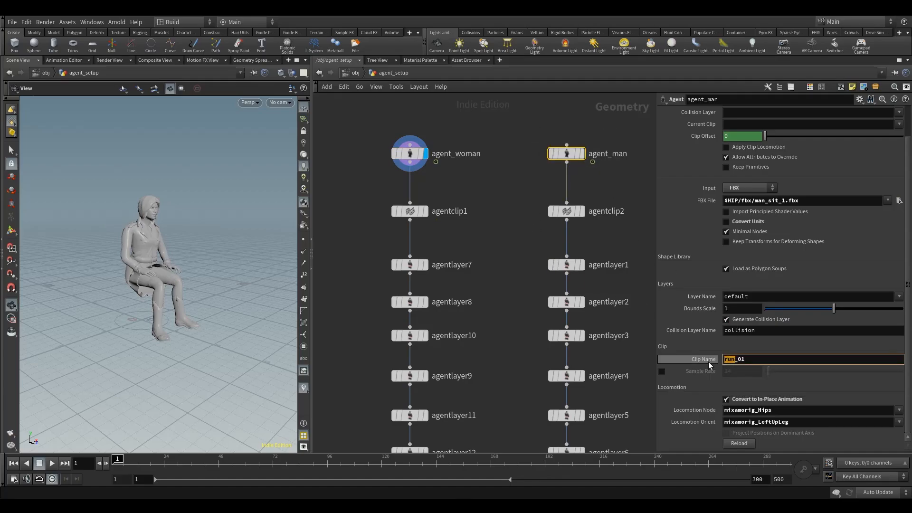
pyautogui.write('sit')
# Open agentclip1 under agent_woman and name its clip sit_02.
pyautogui.click(409, 211)
pyautogui.click(759, 225)
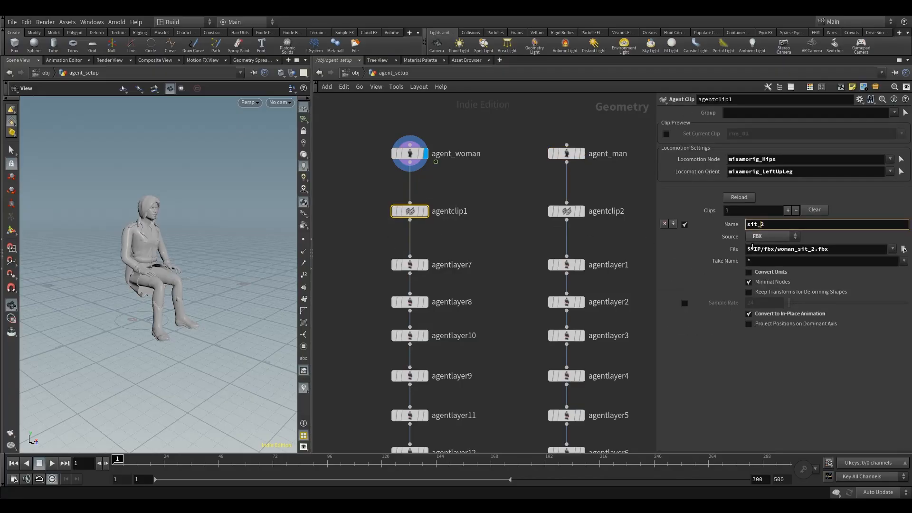
pyautogui.moveTo(456, 183); pyautogui.dragTo(371, 127)
pyautogui.moveTo(373, 189); pyautogui.dragTo(439, 240)
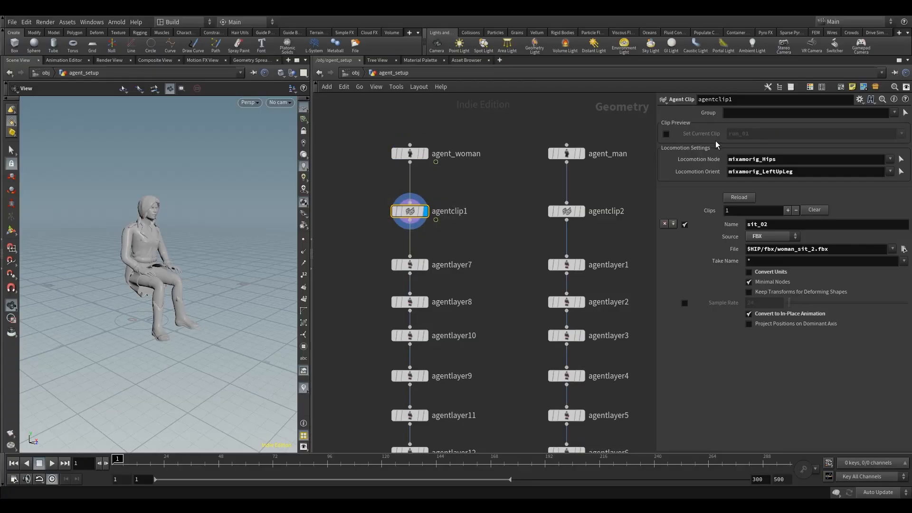
# Enable Set Current Clip with sit_02 and play the animation to preview it.
pyautogui.click(666, 134)
pyautogui.click(901, 134)
pyautogui.click(895, 154)
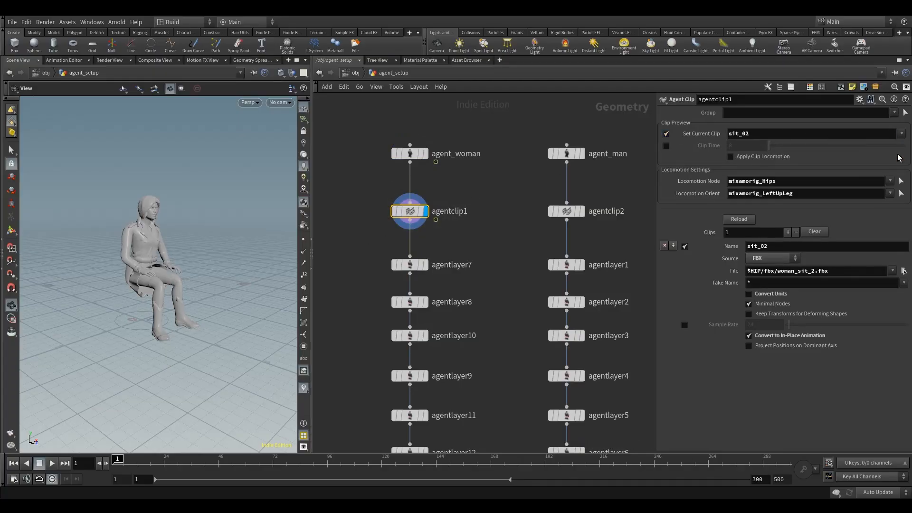
pyautogui.click(52, 463)
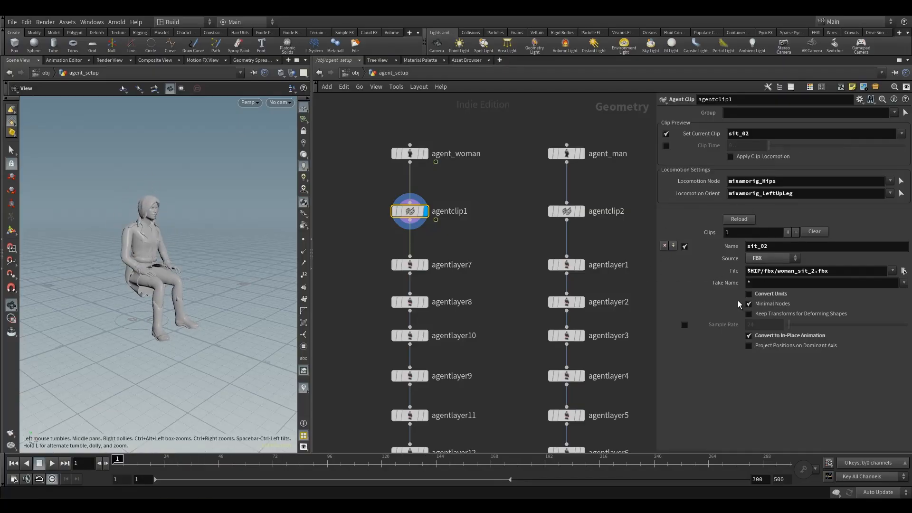
# Add a second FBX clip loading $HIP/fbx/woman_sit_3.fbx, with Convert Units off and Convert to In-Place Animation on.
pyautogui.click(673, 245)
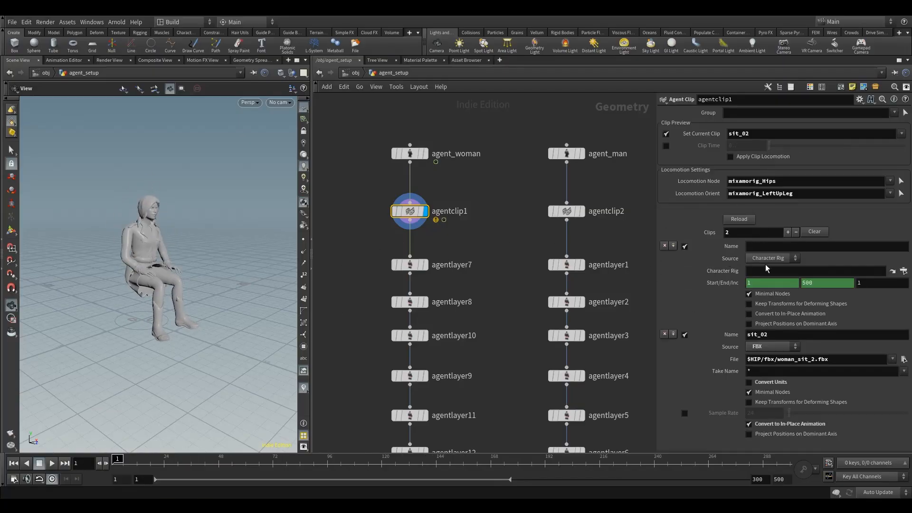
pyautogui.click(827, 355)
pyautogui.hotkey('ctrl', 'c')
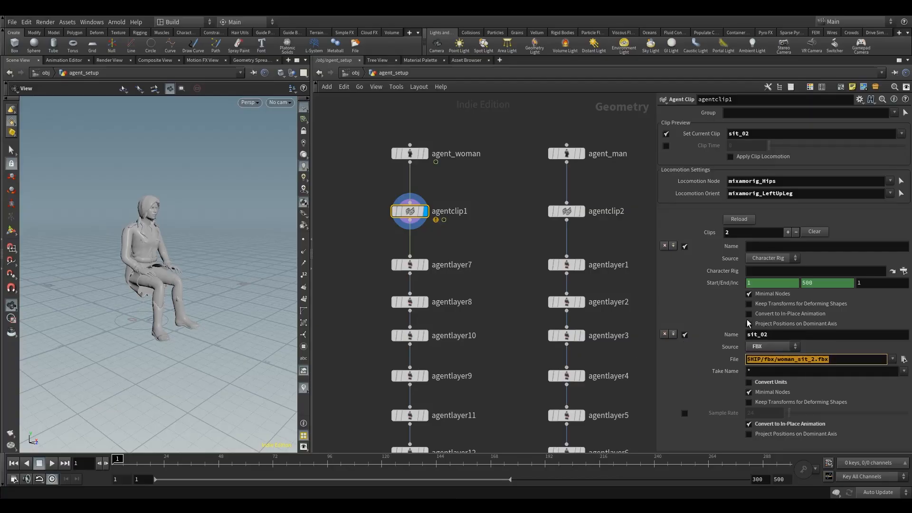
pyautogui.click(772, 258)
pyautogui.click(775, 280)
pyautogui.click(782, 270)
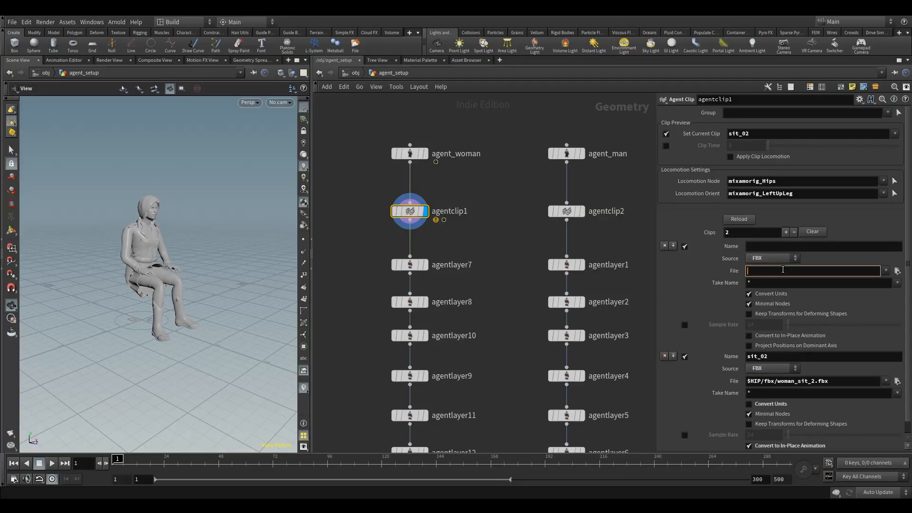
pyautogui.hotkey('ctrl', 'v')
pyautogui.click(766, 293)
pyautogui.click(775, 334)
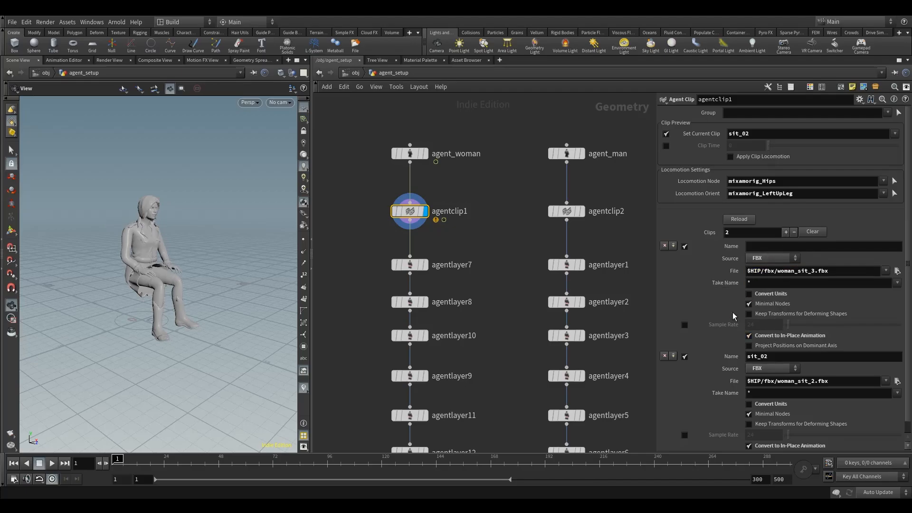
# Name the new clip sit_03.
pyautogui.click(753, 246)
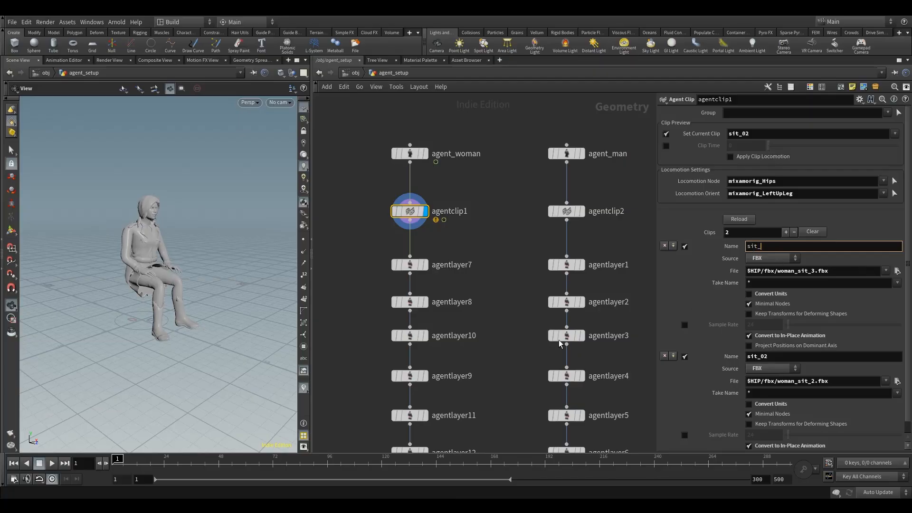
pyautogui.write('sit_03')
pyautogui.press('Return')
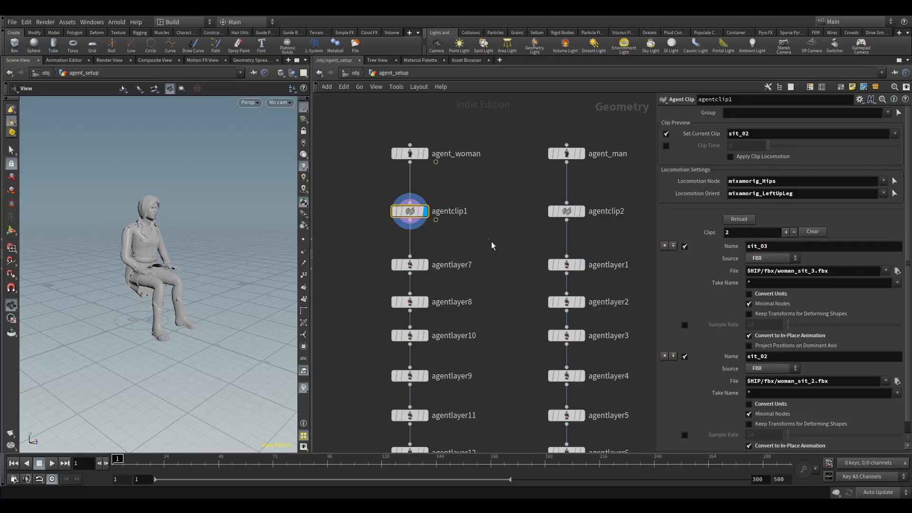
# Add a third clip with FBX source and set its file to $HIP/fbx/woman_sit_4.fbx.
pyautogui.click(673, 246)
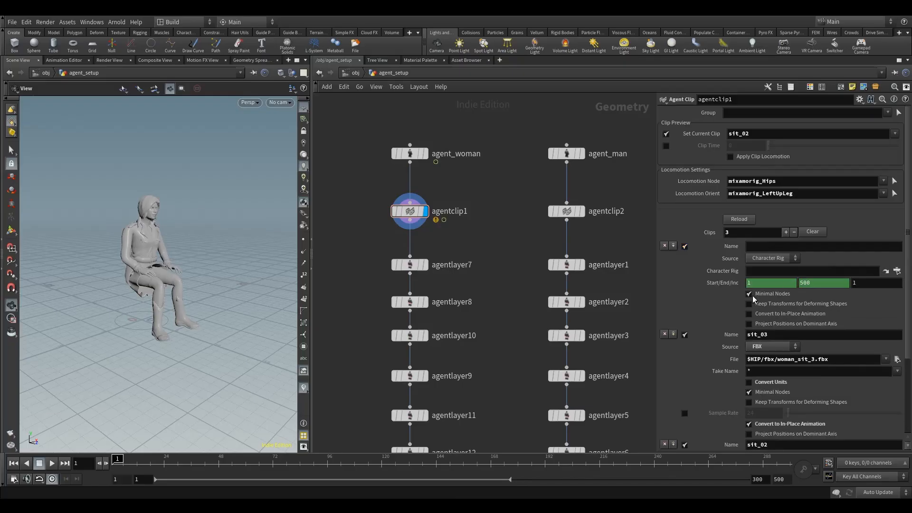
pyautogui.click(769, 262)
pyautogui.click(771, 279)
pyautogui.click(780, 271)
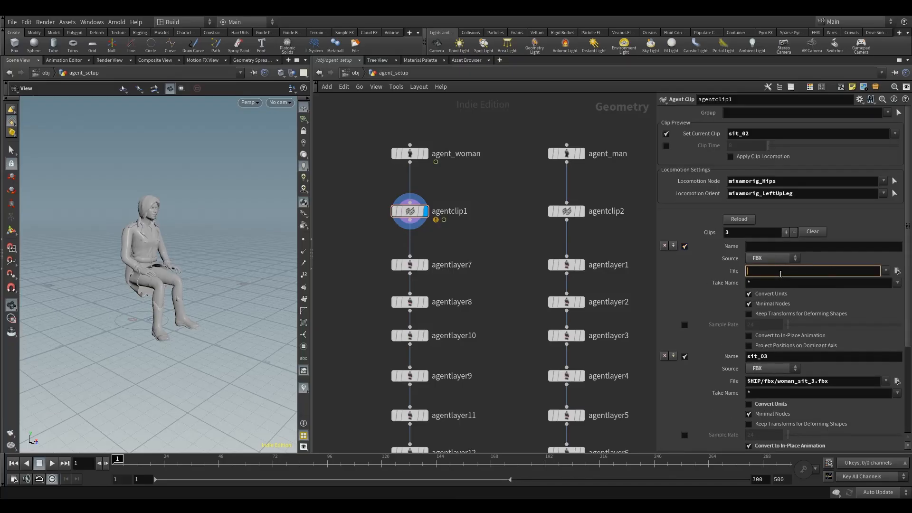
pyautogui.hotkey('ctrl', 'v')
pyautogui.moveTo(813, 274); pyautogui.dragTo(810, 276)
pyautogui.write('3')
pyautogui.scroll(-4, 832, 365)
pyautogui.scroll(4, 832, 365)
pyautogui.moveTo(814, 269); pyautogui.dragTo(812, 269)
pyautogui.write('4')
# Name the third clip sit_04, turning off Convert Units and turning on Convert to In-Place Animation.
pyautogui.click(788, 249)
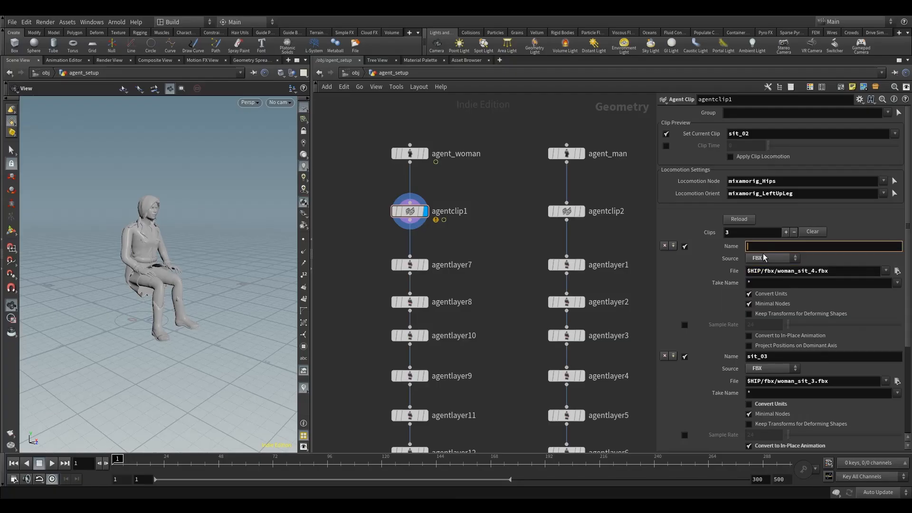
pyautogui.write('sit_04')
pyautogui.click(770, 296)
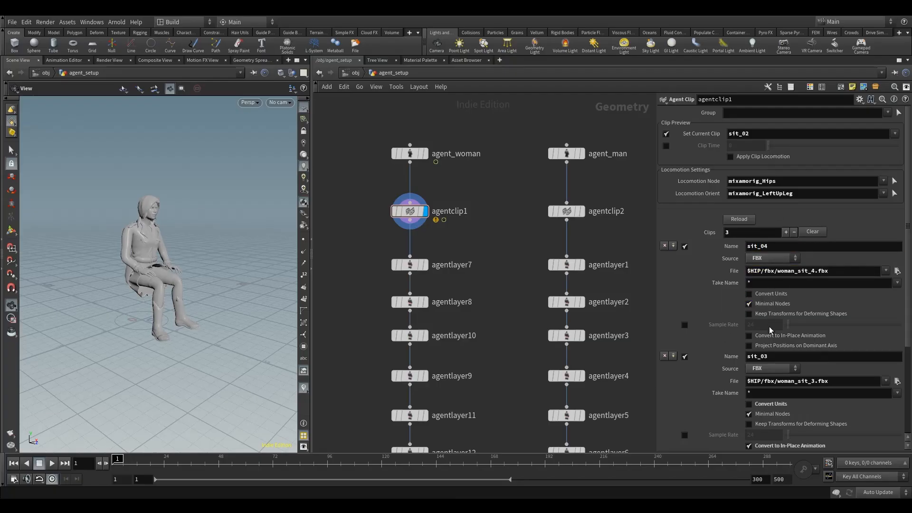
pyautogui.click(767, 334)
# Add a fourth FBX clip loading $HIP/fbx/woman_sit_5.fbx, with Convert Units off and Convert to In-Place Animation on.
pyautogui.click(673, 246)
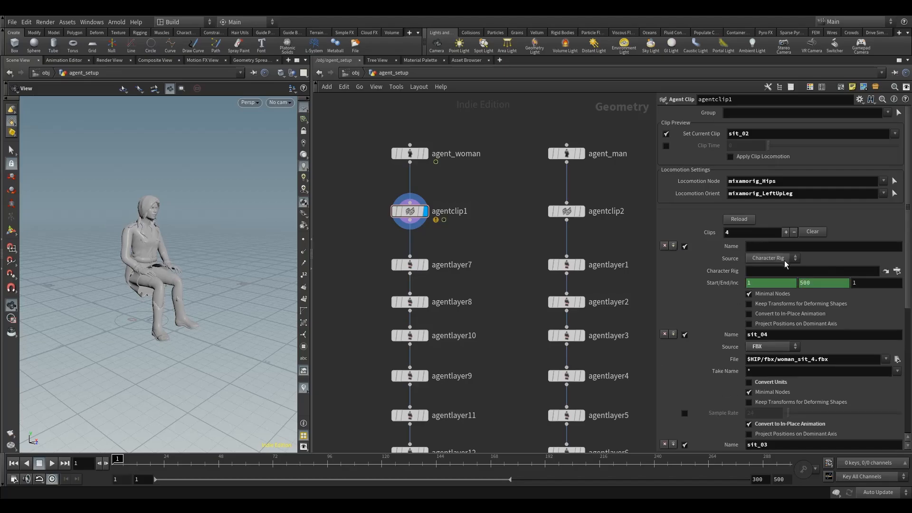
pyautogui.click(776, 259)
pyautogui.click(774, 276)
pyautogui.click(798, 270)
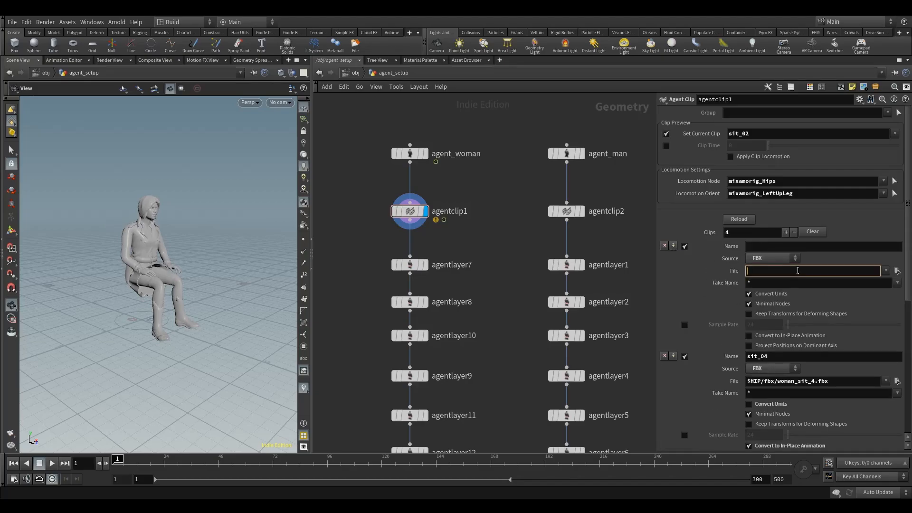
pyautogui.hotkey('ctrl', 'v')
pyautogui.moveTo(815, 274); pyautogui.dragTo(812, 273)
pyautogui.write('5')
pyautogui.click(762, 296)
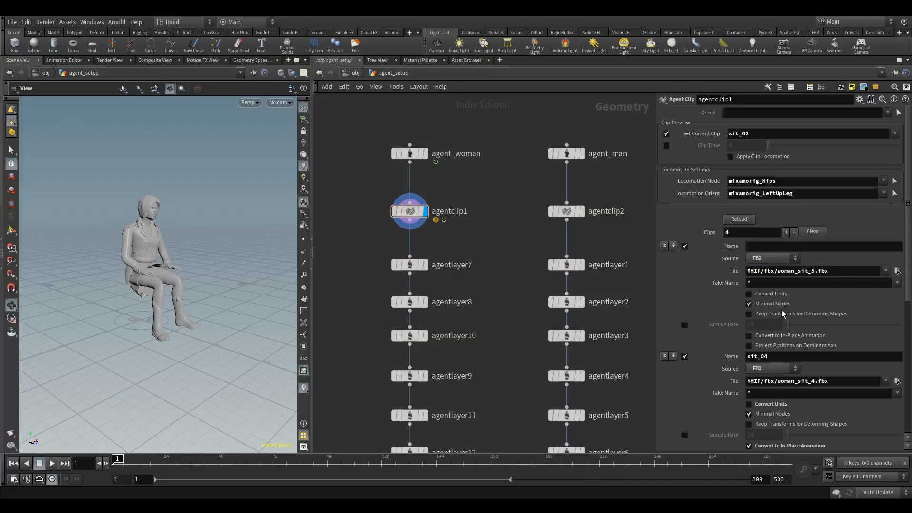
pyautogui.click(763, 335)
# Name the fourth clip sit_05.
pyautogui.click(781, 246)
pyautogui.hotkey('ctrl', 'v')
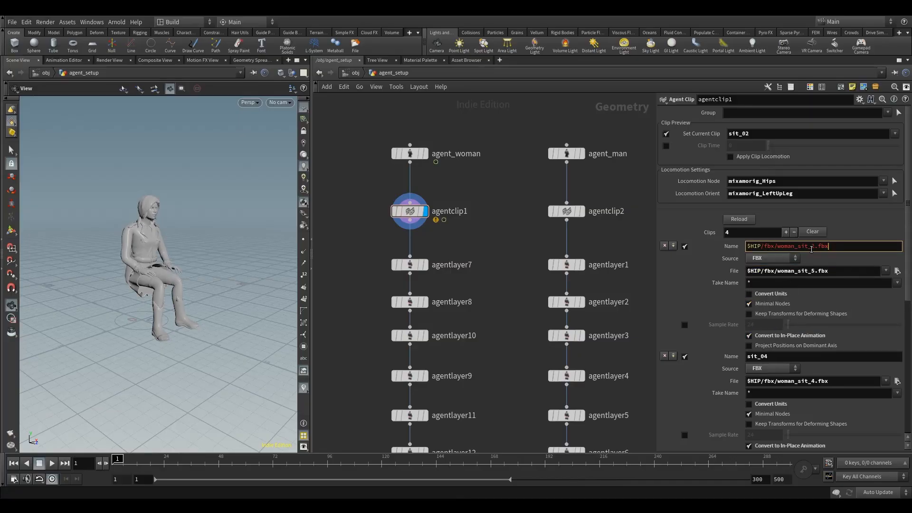
pyautogui.hotkey('ctrl', 'a')
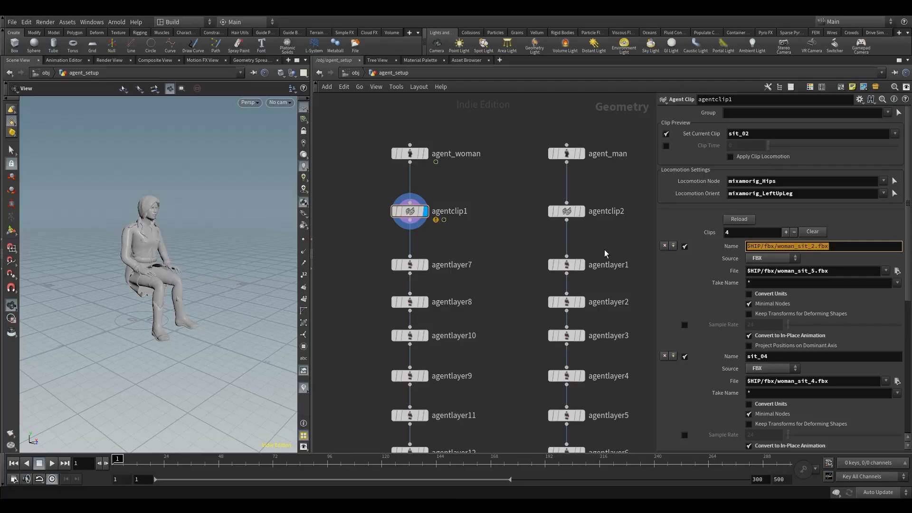
pyautogui.write('sit_05')
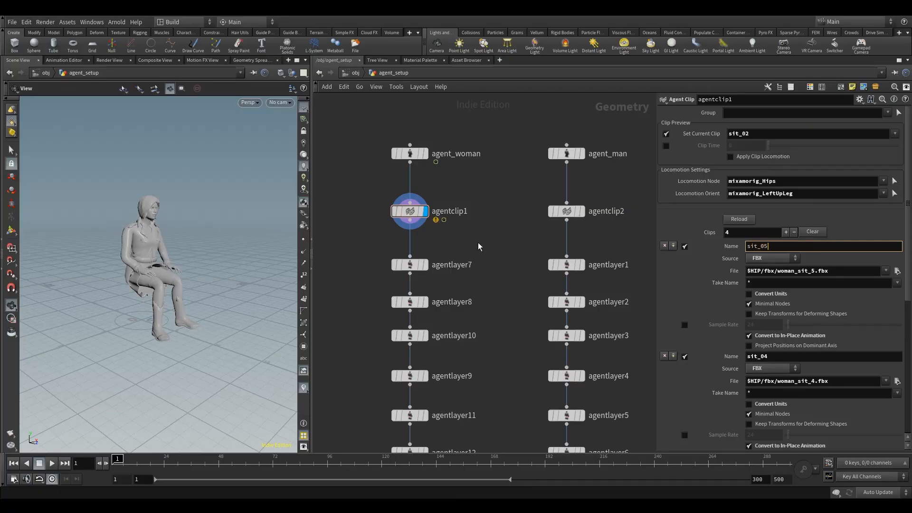
pyautogui.press('Return')
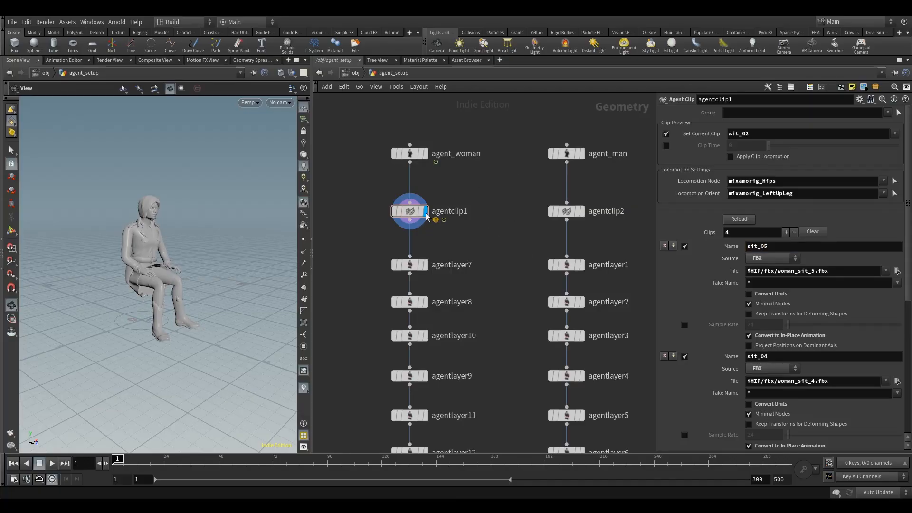
# Play the animation while switching the current preview clip to sit_03, sit_04 and sit_05.
pyautogui.click(772, 133)
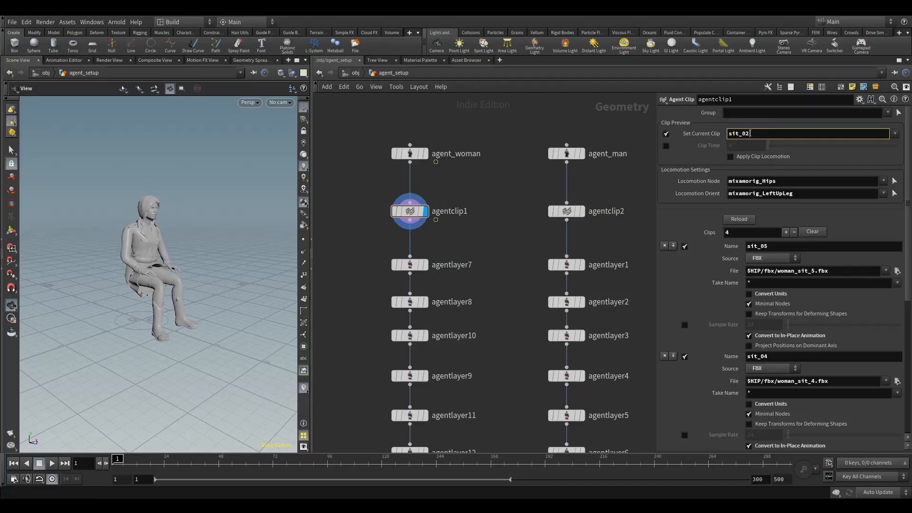
pyautogui.click(52, 463)
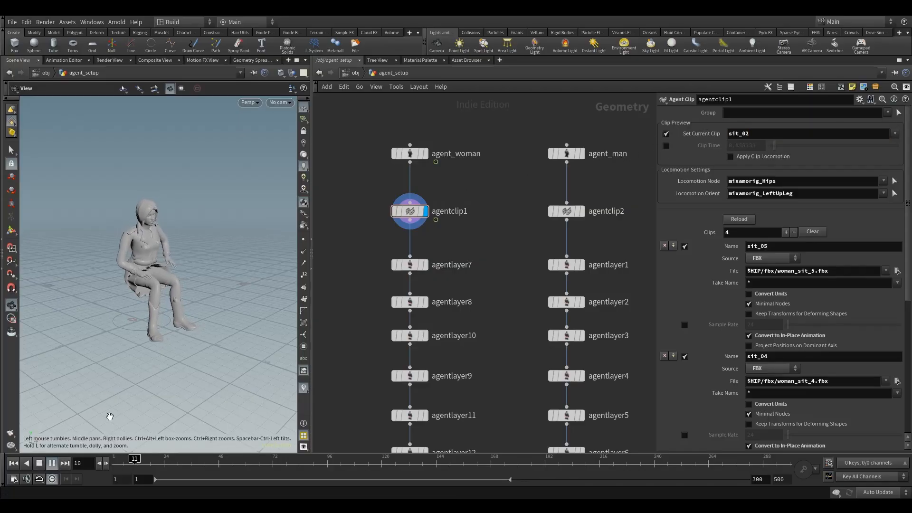
pyautogui.click(895, 133)
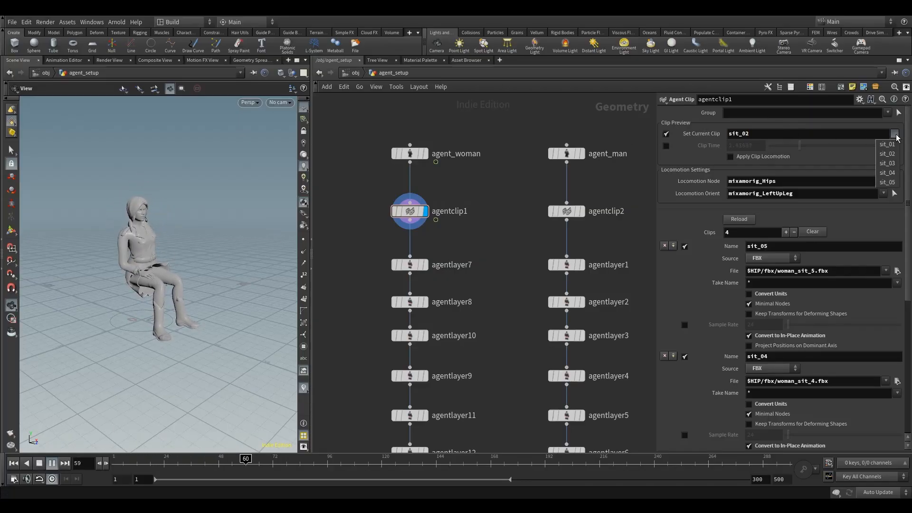
pyautogui.click(889, 161)
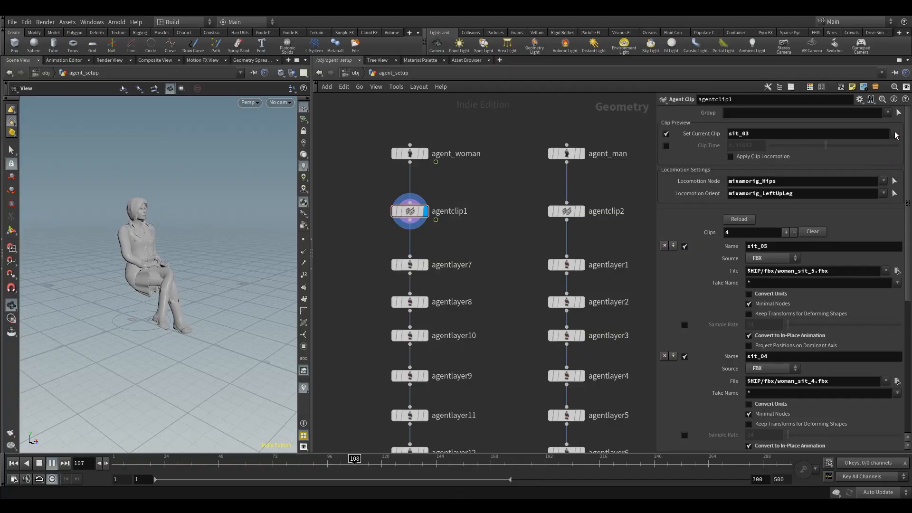
pyautogui.click(895, 134)
pyautogui.click(893, 173)
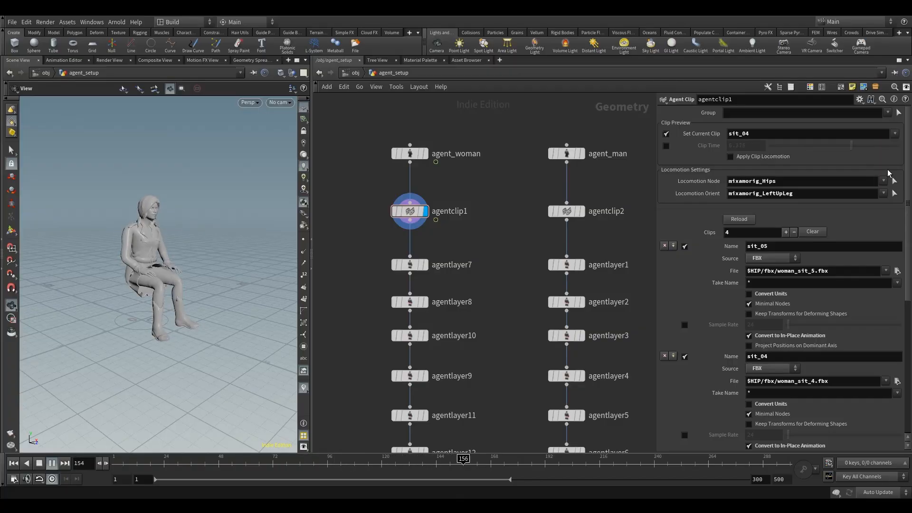
pyautogui.click(895, 133)
pyautogui.click(887, 182)
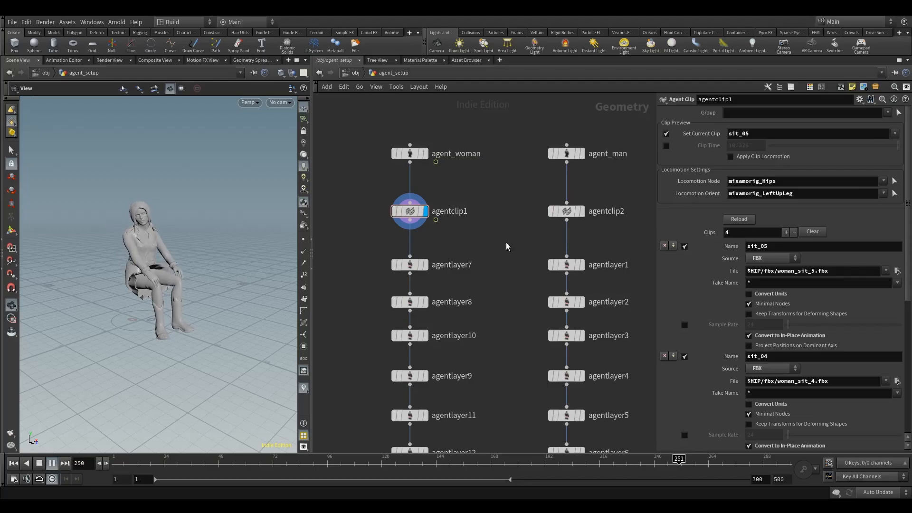
# Add a fifth clip with FBX source and browse to $HIP/fbx/woman_cheer_1.fbx as its file.
pyautogui.click(673, 245)
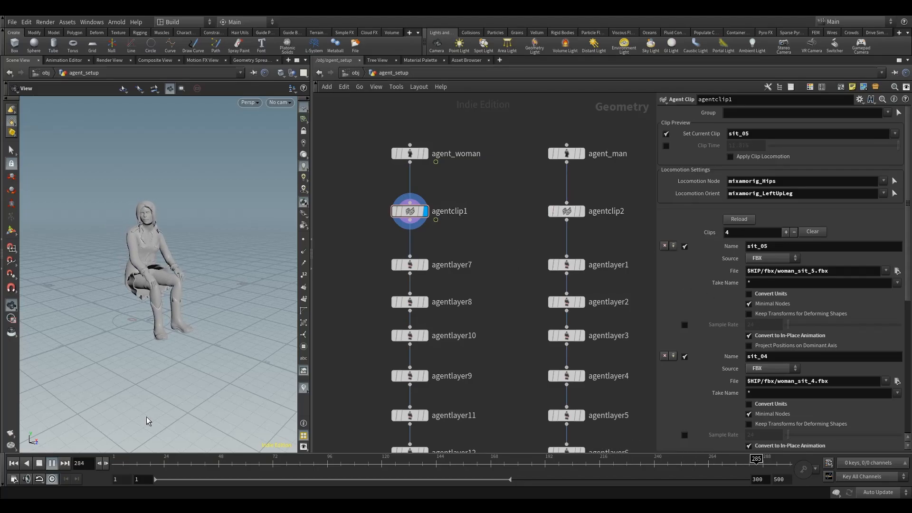
pyautogui.click(52, 463)
pyautogui.click(14, 463)
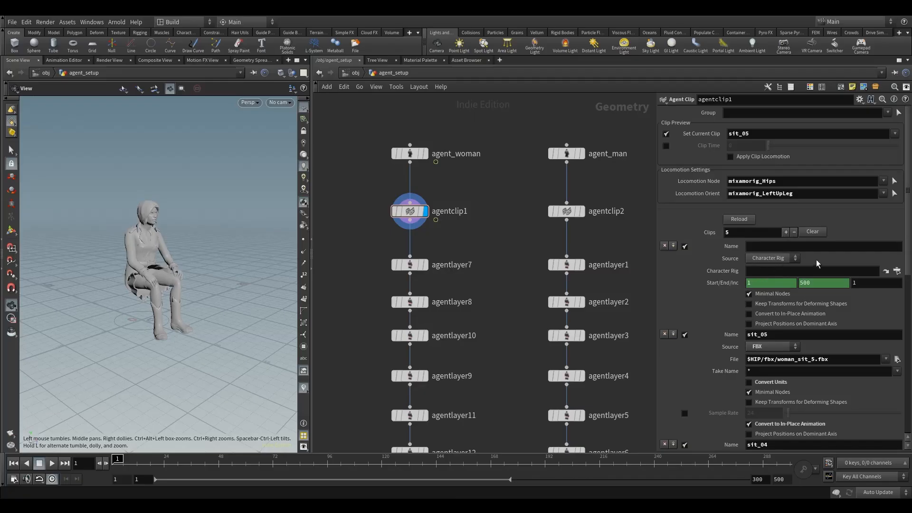
pyautogui.click(773, 258)
pyautogui.click(777, 267)
pyautogui.click(897, 270)
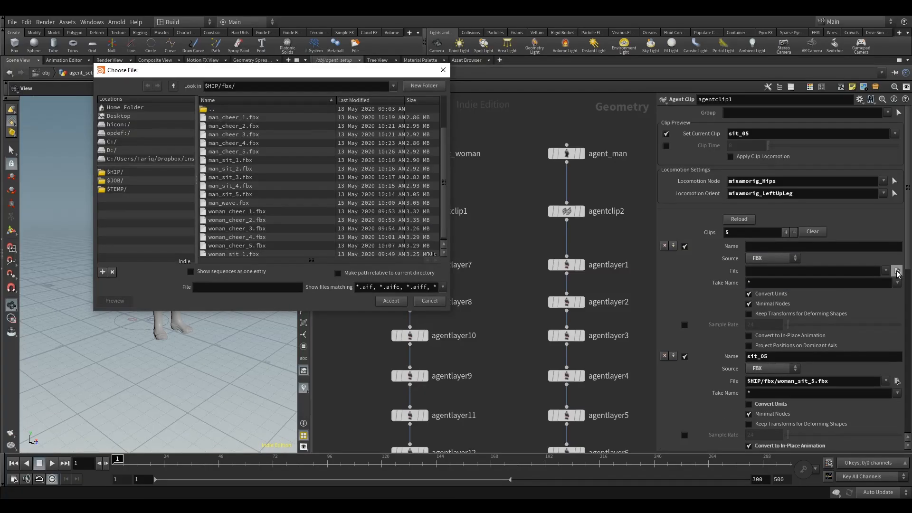
pyautogui.click(229, 120)
pyautogui.scroll(-1, 301, 176)
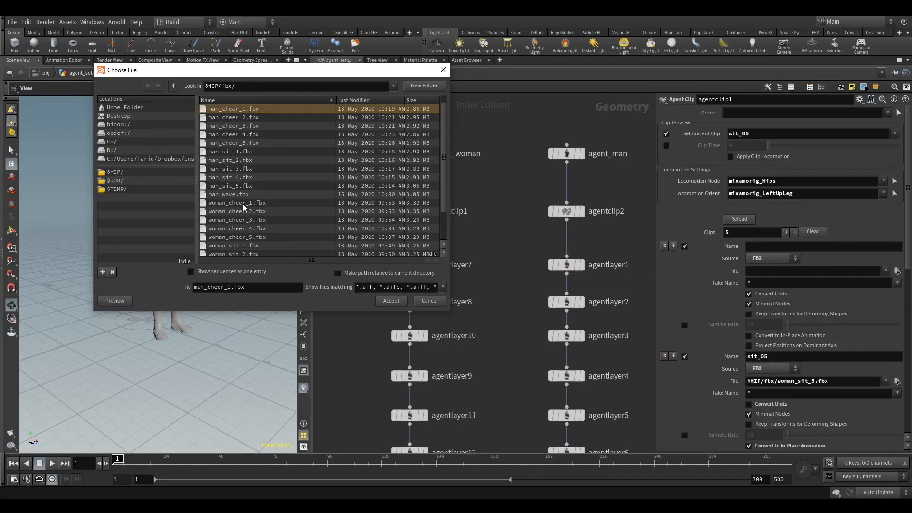
pyautogui.click(243, 204)
pyautogui.click(391, 301)
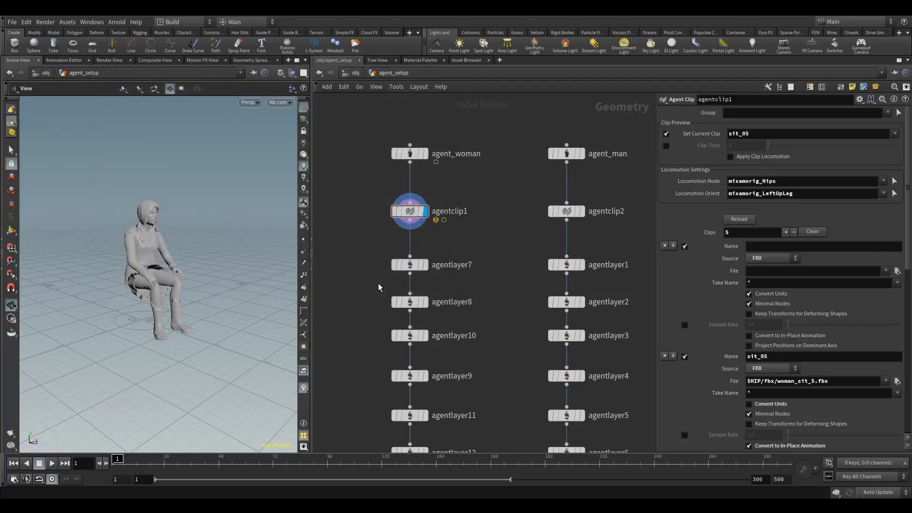
# Set the fifth clip to Convert to In-Place Animation on and Convert Units off, and name it cheer_01.
pyautogui.click(764, 334)
pyautogui.click(767, 293)
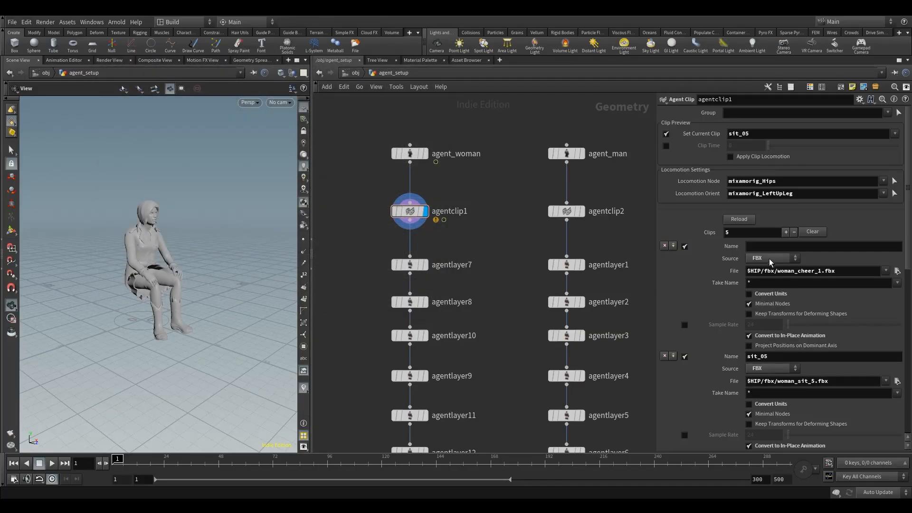
pyautogui.click(768, 246)
pyautogui.write('ch')
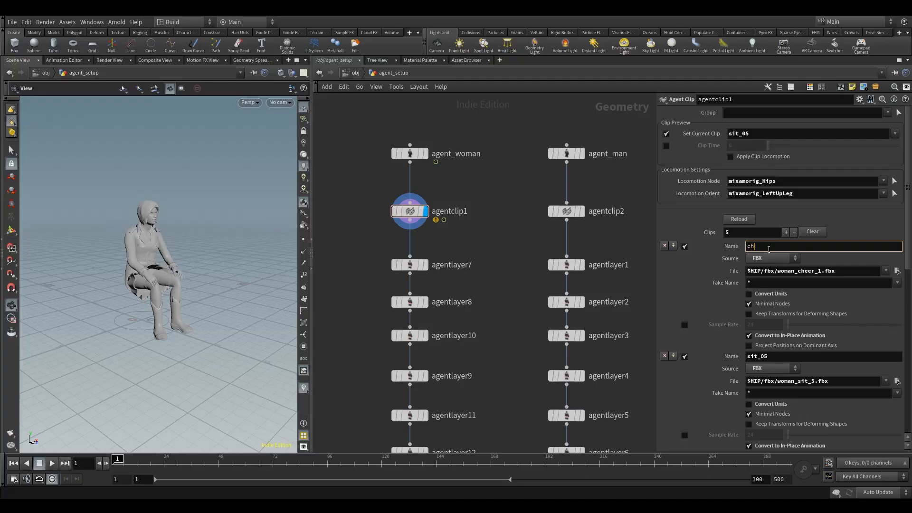
pyautogui.write('eer_01')
pyautogui.press('Tab')
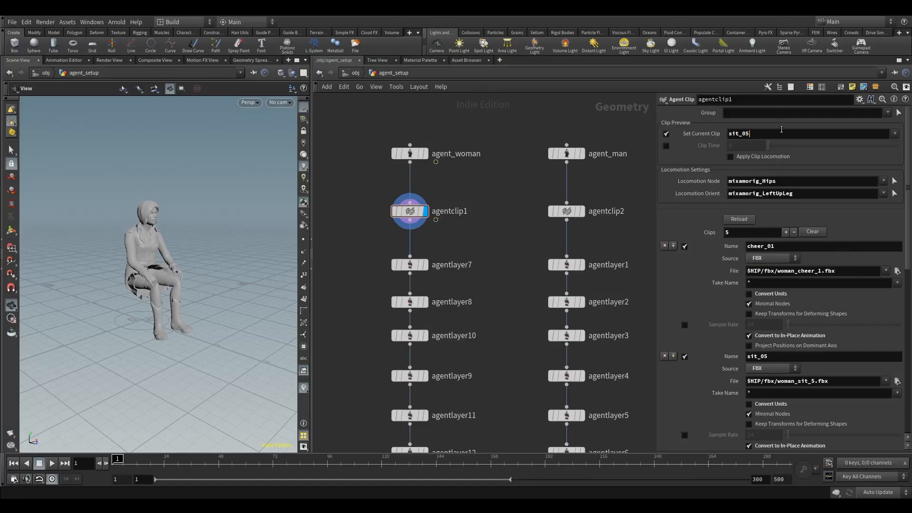
# Preview clip cheer_01 with Apply Clip Locomotion turned on, playing and stopping the animation.
pyautogui.click(895, 134)
pyautogui.click(879, 143)
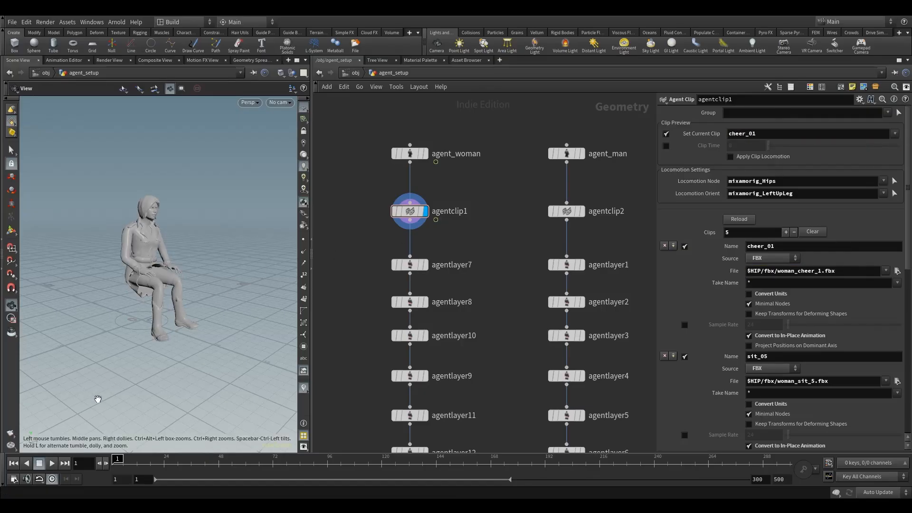
pyautogui.click(52, 462)
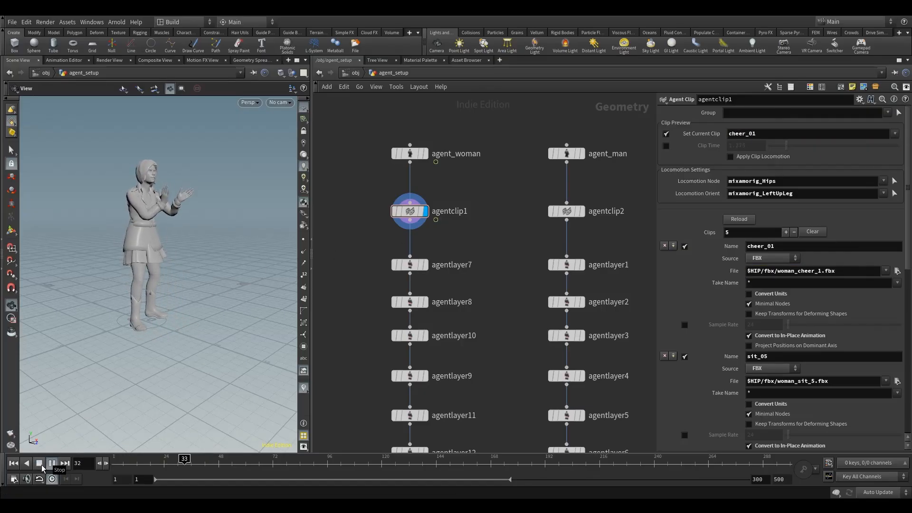
pyautogui.click(40, 463)
pyautogui.click(730, 157)
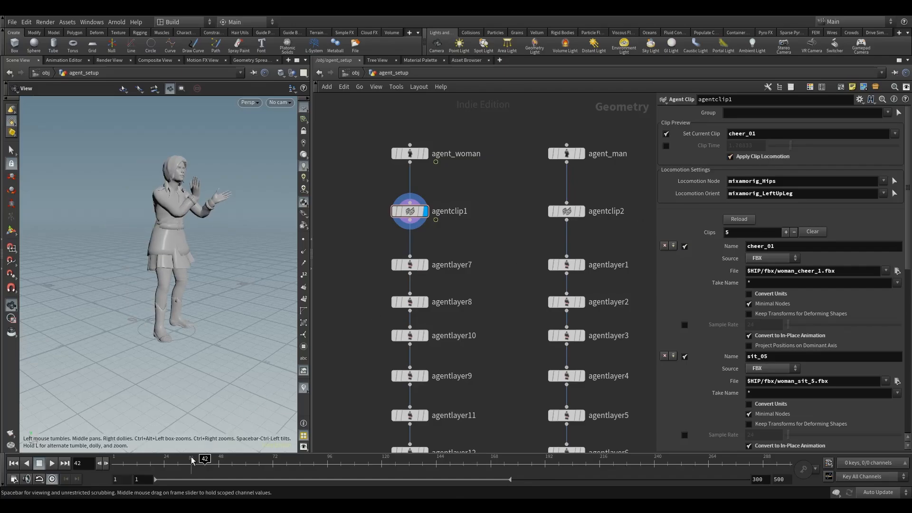
# Scrub the timeline and orbit the viewport to inspect the cheer_01 animation with locomotion applied.
pyautogui.moveTo(204, 459); pyautogui.dragTo(114, 463)
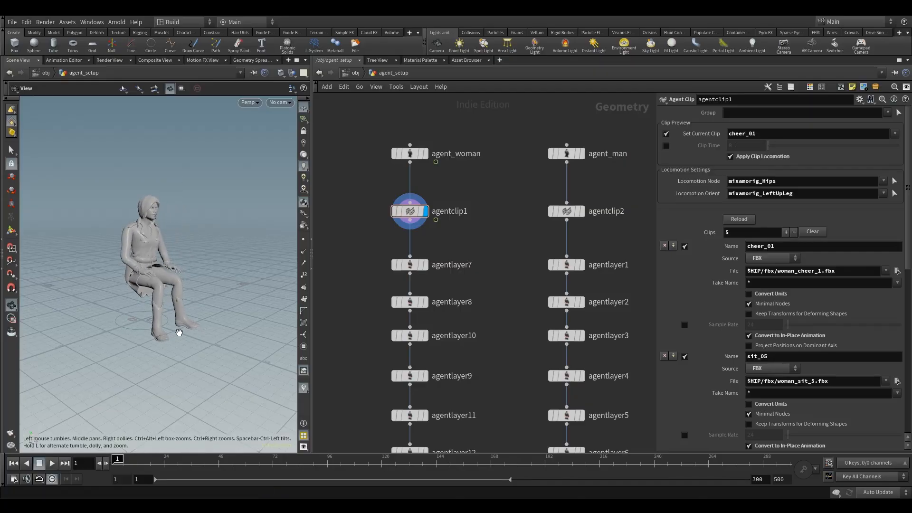
pyautogui.moveTo(177, 331); pyautogui.dragTo(190, 328)
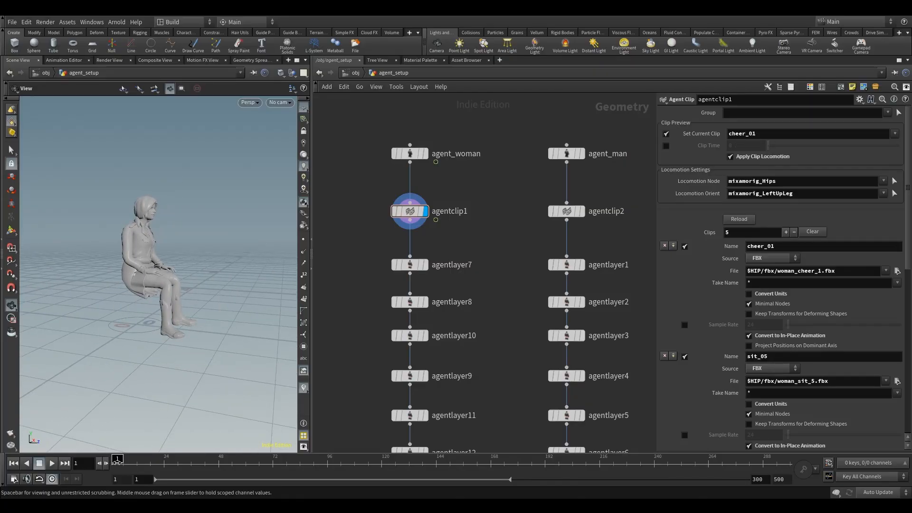
pyautogui.moveTo(116, 459)
pyautogui.mouseDown()
pyautogui.moveTo(333, 460)
pyautogui.moveTo(113, 464)
pyautogui.mouseUp()
pyautogui.moveTo(203, 323); pyautogui.dragTo(167, 366)
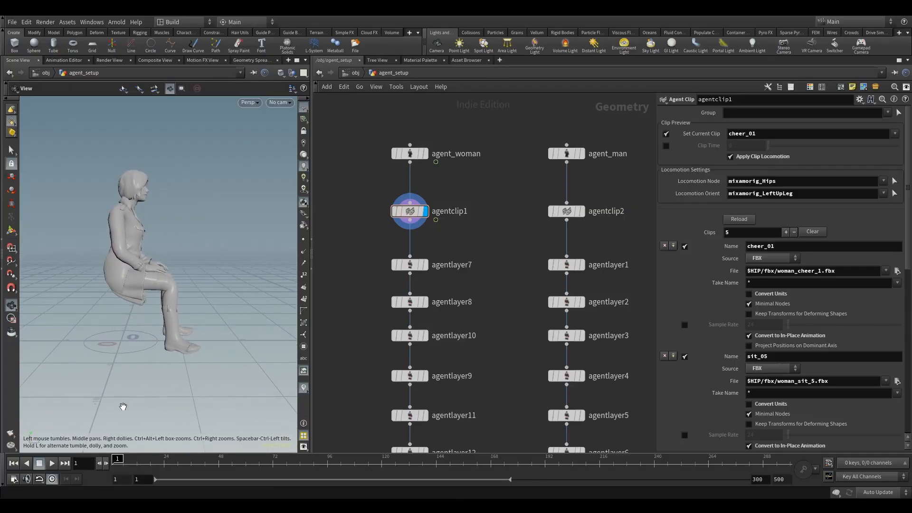
pyautogui.moveTo(118, 458)
pyautogui.mouseDown()
pyautogui.moveTo(196, 460)
pyautogui.moveTo(116, 469)
pyautogui.mouseUp()
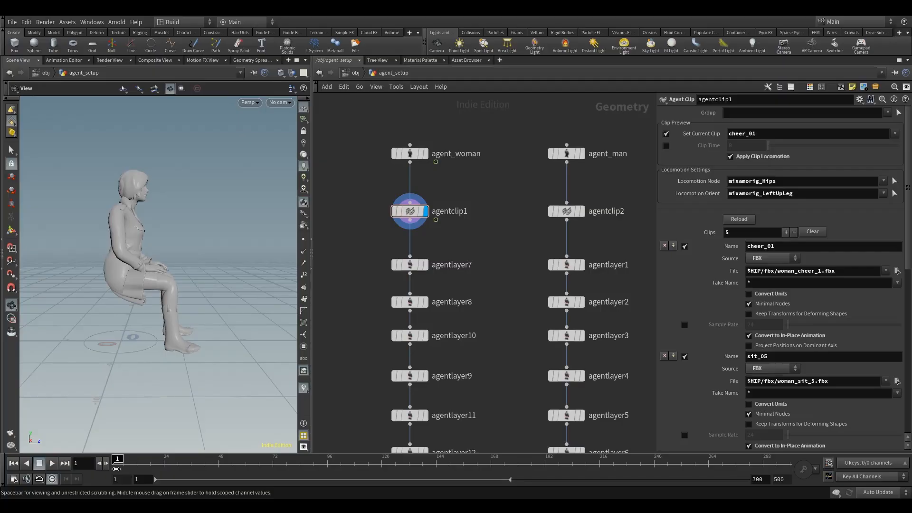
pyautogui.moveTo(116, 469); pyautogui.dragTo(342, 464)
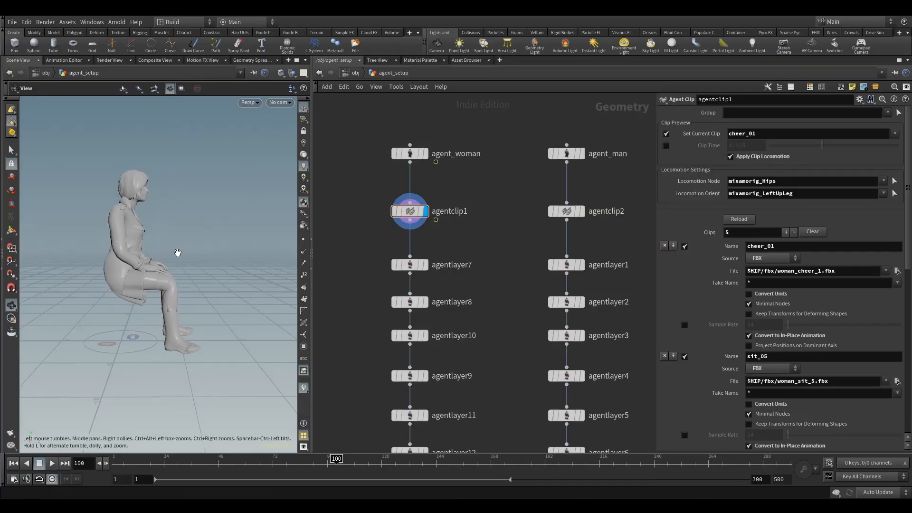
pyautogui.moveTo(185, 277); pyautogui.dragTo(161, 263)
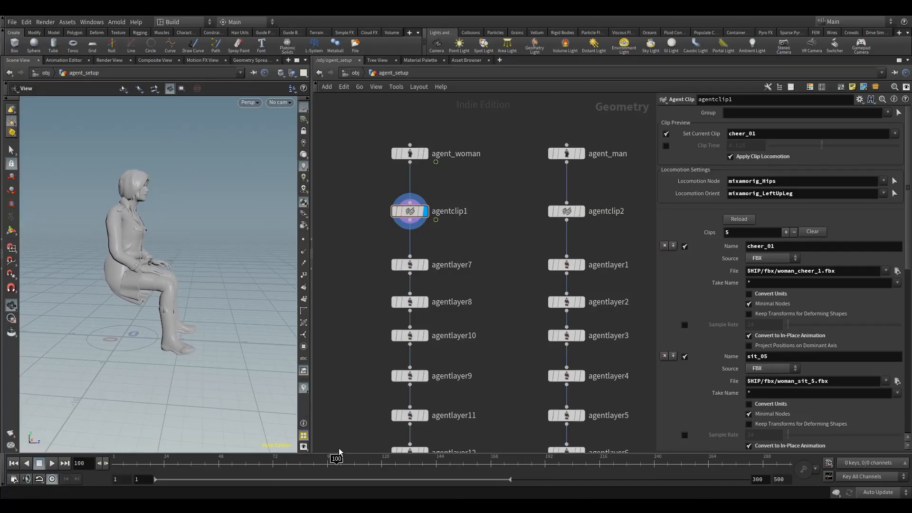
pyautogui.click(332, 460)
pyautogui.moveTo(335, 457); pyautogui.dragTo(114, 459)
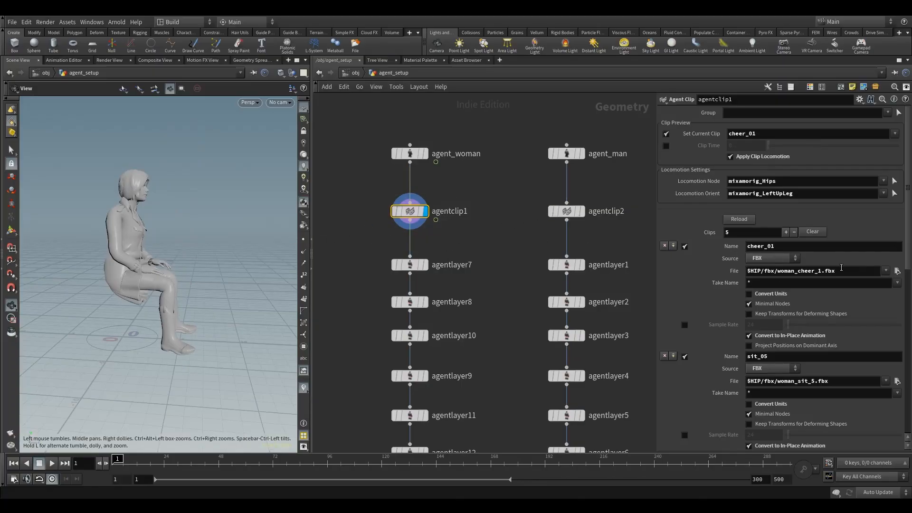
# Copy the clip file path, then add a sixth FBX clip loading $HIP/fbx/woman_cheer_3.fbx with Convert Units off and In-Place Animation on.
pyautogui.moveTo(842, 271); pyautogui.dragTo(659, 277)
pyautogui.hotkey('ctrl', 'c')
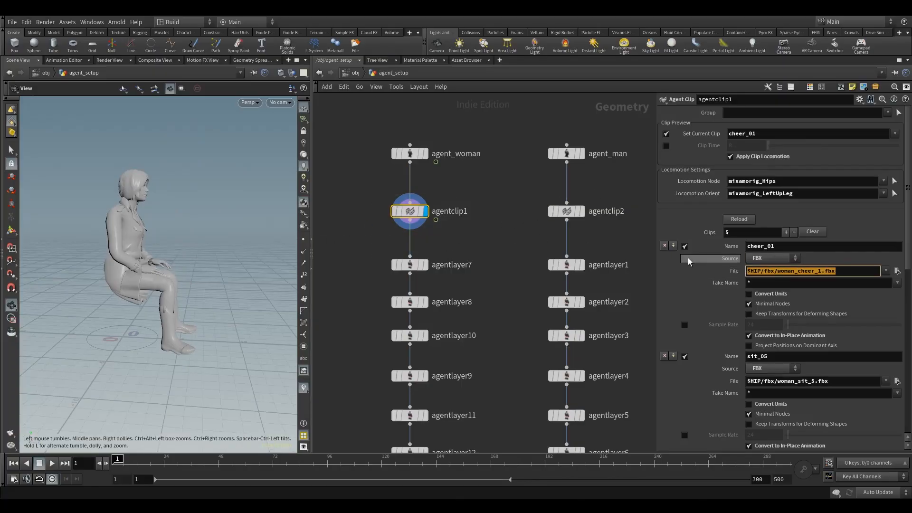
pyautogui.click(672, 243)
pyautogui.click(672, 245)
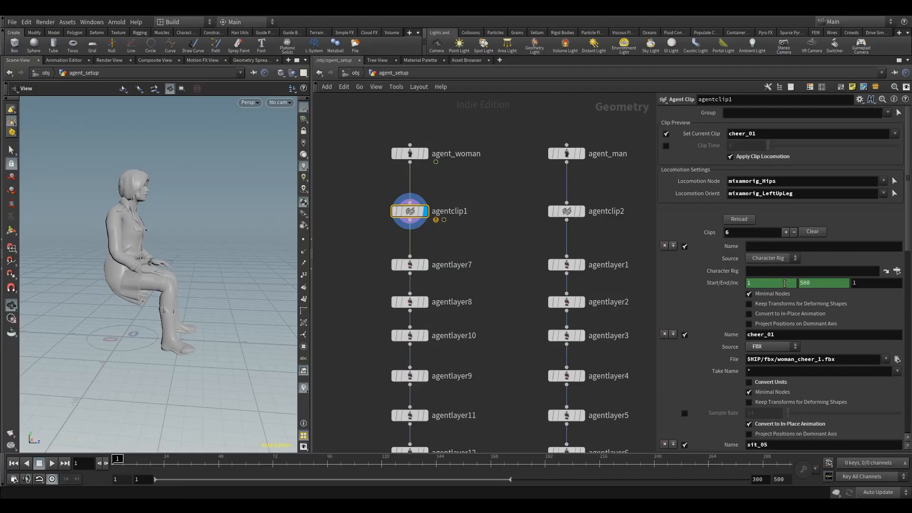
pyautogui.click(772, 258)
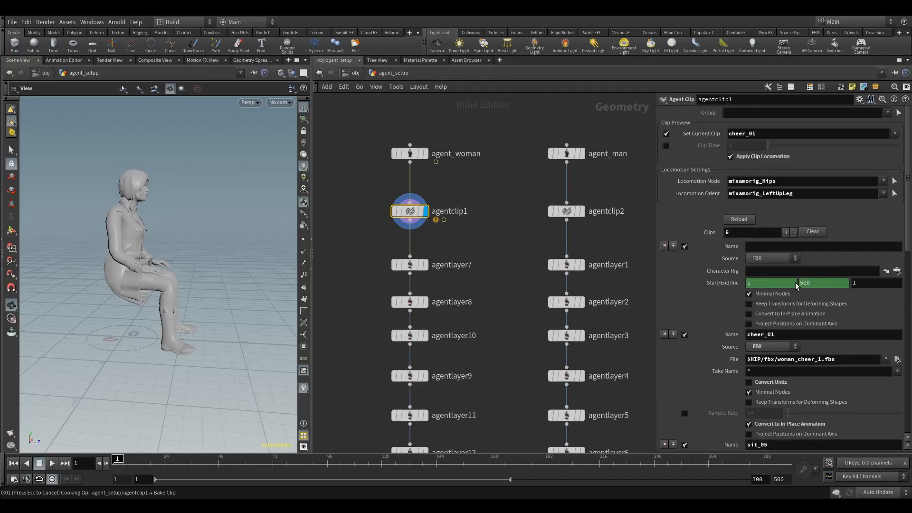
pyautogui.click(773, 271)
pyautogui.hotkey('ctrl', 'v')
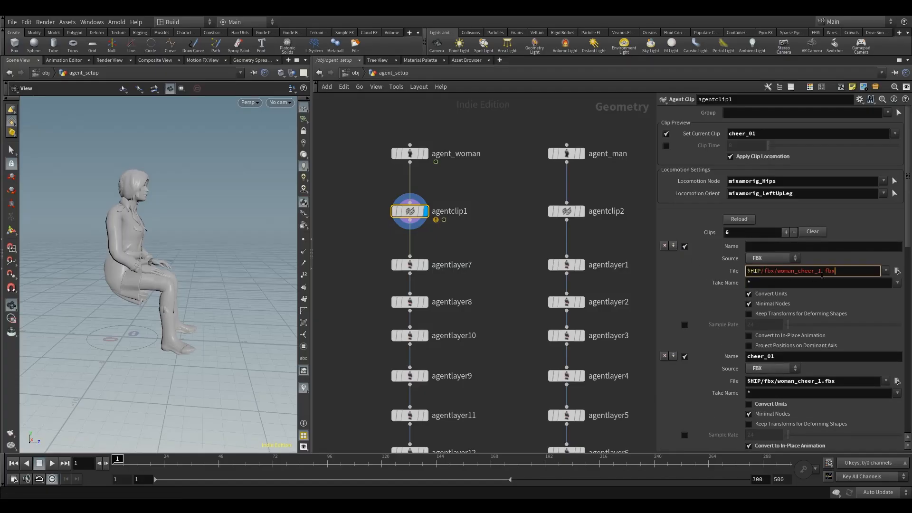
pyautogui.moveTo(821, 274); pyautogui.dragTo(819, 273)
pyautogui.write('3')
pyautogui.click(763, 295)
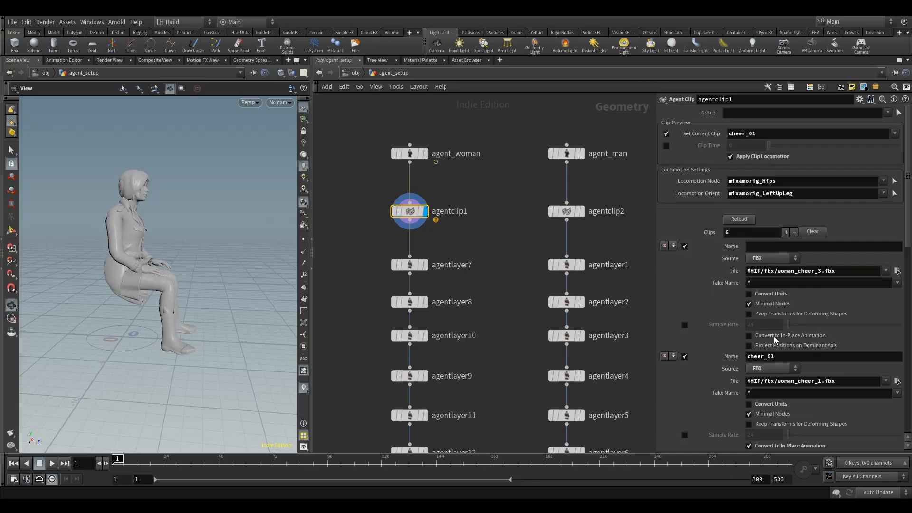
pyautogui.click(773, 337)
pyautogui.scroll(-2, 823, 386)
pyautogui.scroll(2, 823, 386)
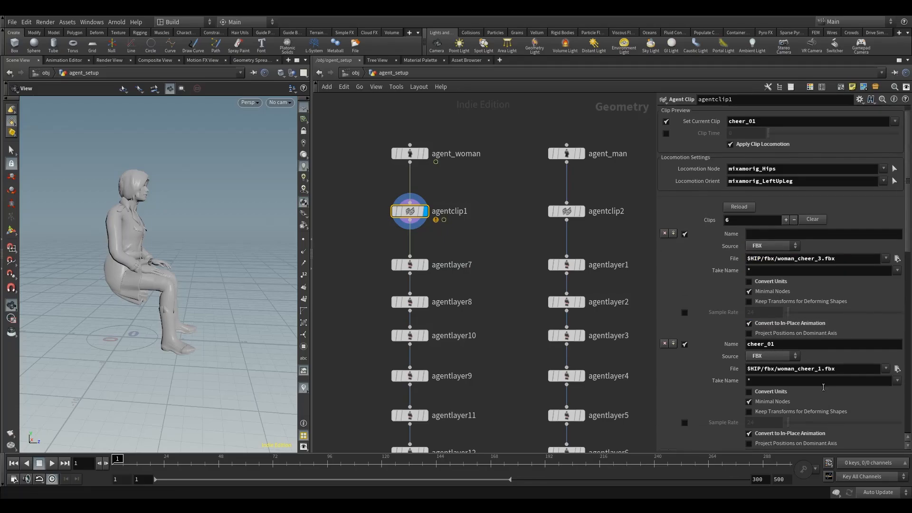
# Name the sixth clip cheer_2 and change its file to $HIP/fbx/woman_cheer_2.fbx.
pyautogui.click(786, 246)
pyautogui.write('cheer_')
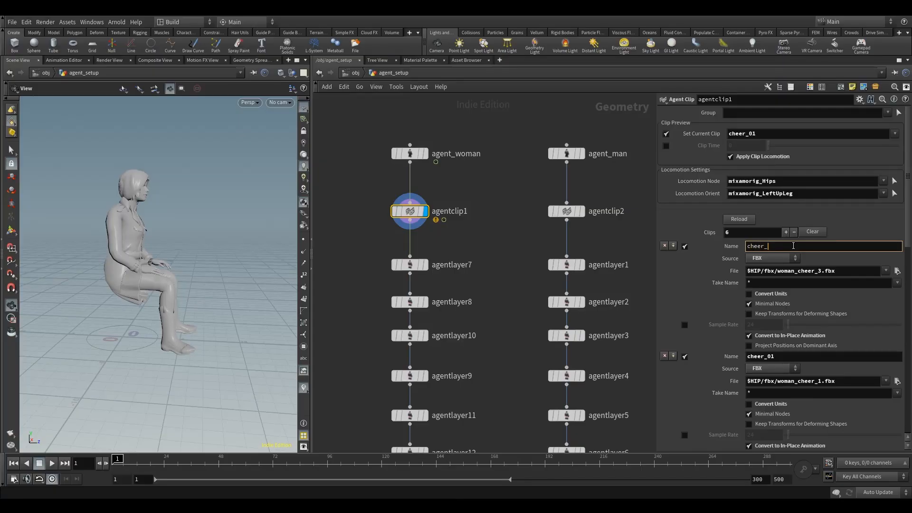
pyautogui.write('2')
pyautogui.click(816, 275)
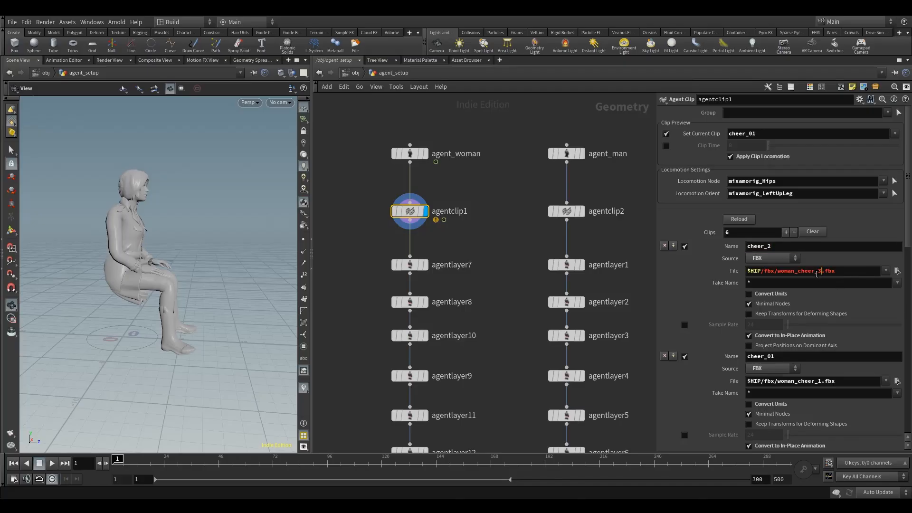
pyautogui.moveTo(816, 274); pyautogui.dragTo(819, 273)
pyautogui.write('2')
# Add a seventh FBX clip loading $HIP/fbx/woman_cheer_3.fbx and name it cheer_03.
pyautogui.click(672, 246)
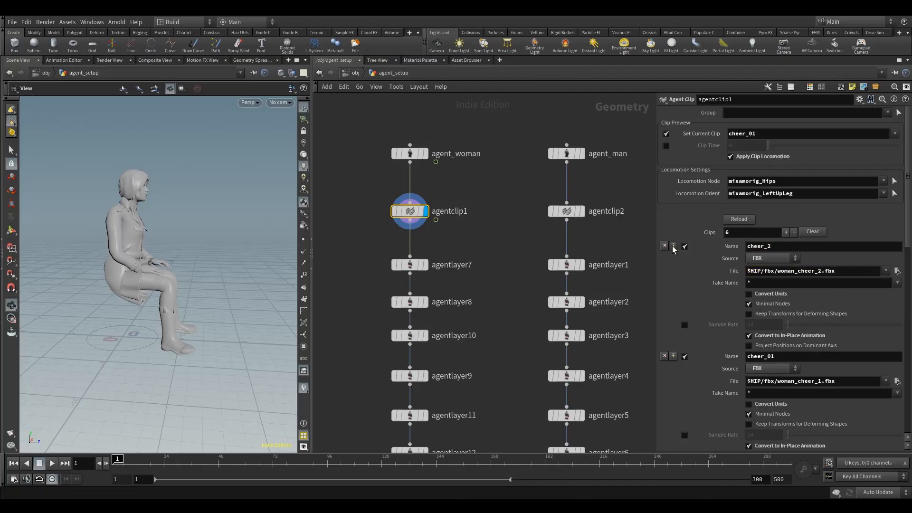
pyautogui.click(763, 275)
pyautogui.hotkey('ctrl', 'v')
pyautogui.moveTo(821, 271); pyautogui.dragTo(815, 272)
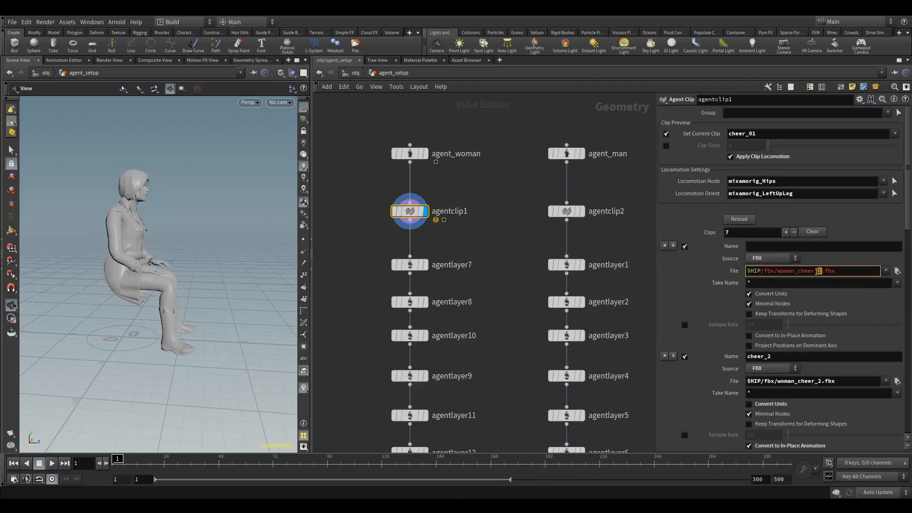
pyautogui.write('3')
pyautogui.click(781, 248)
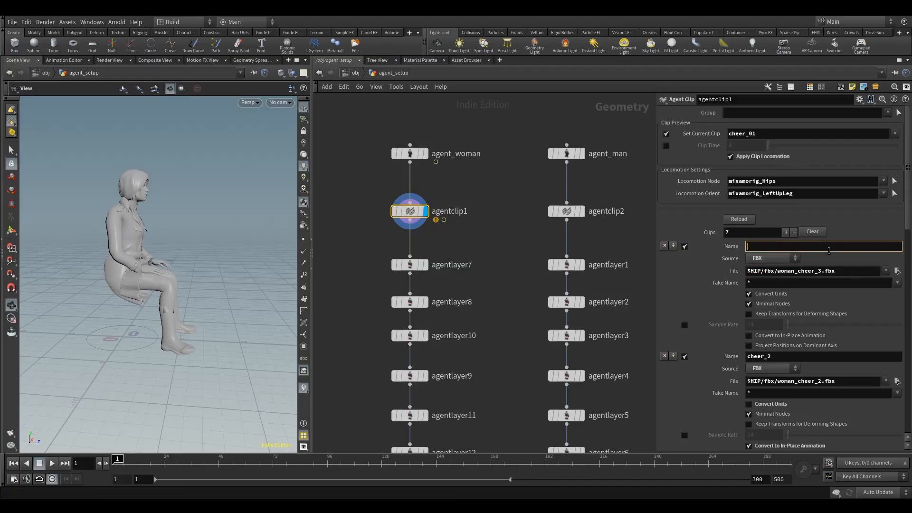
pyautogui.write('cheer_02')
pyautogui.moveTo(777, 246); pyautogui.dragTo(772, 246)
pyautogui.press('Return')
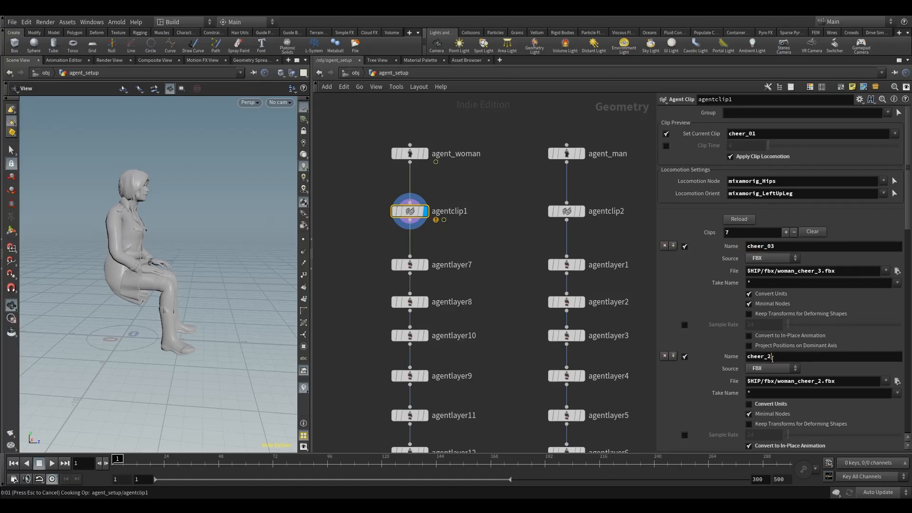
# Rename the sixth clip to cheer_02.
pyautogui.click(767, 357)
pyautogui.write('0')
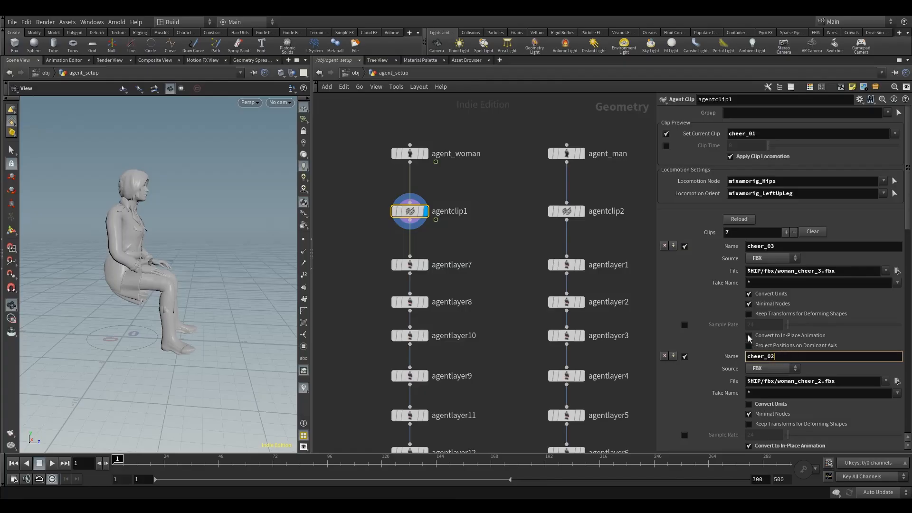
pyautogui.press('Return')
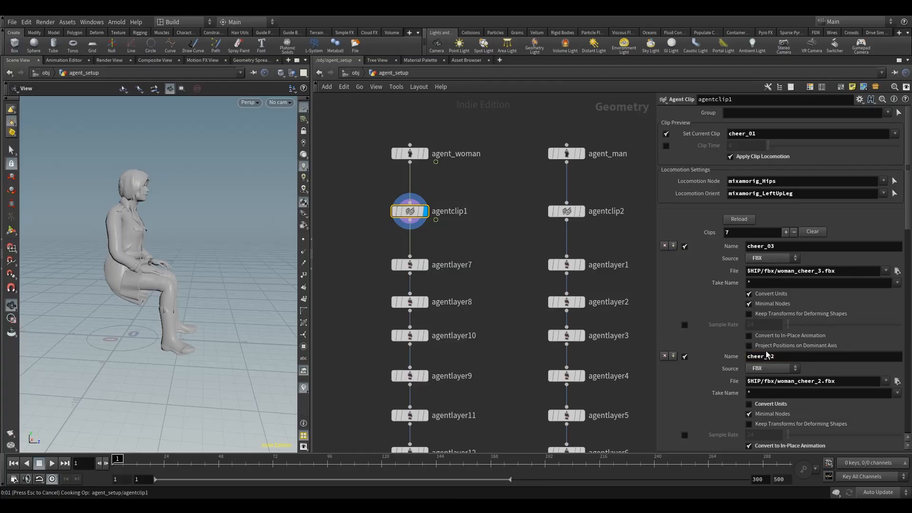
pyautogui.scroll(-1, 700, 349)
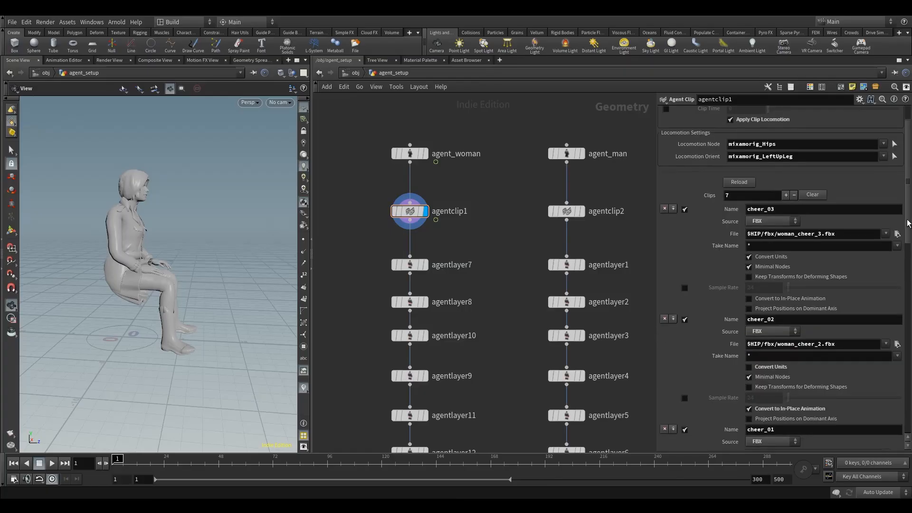
pyautogui.moveTo(908, 222)
pyautogui.mouseDown()
pyautogui.moveTo(908, 259)
pyautogui.moveTo(903, 212)
pyautogui.mouseUp()
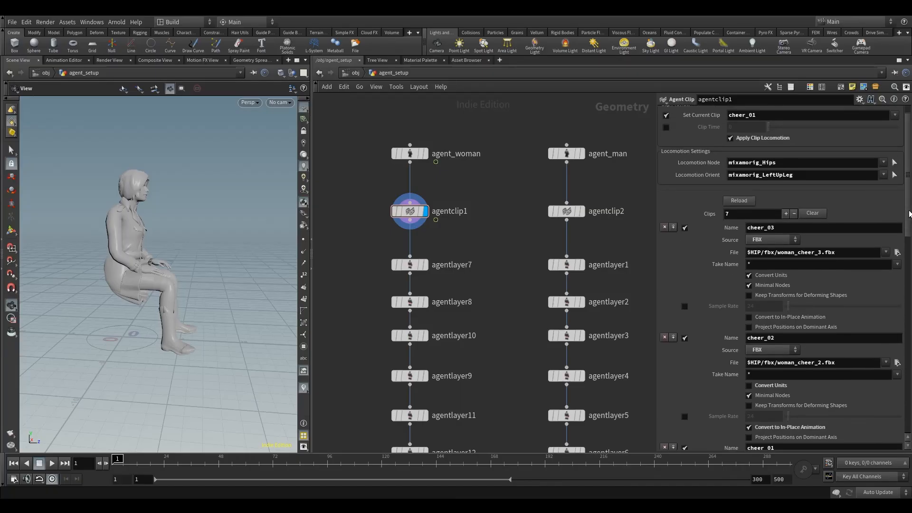
pyautogui.scroll(1, 904, 213)
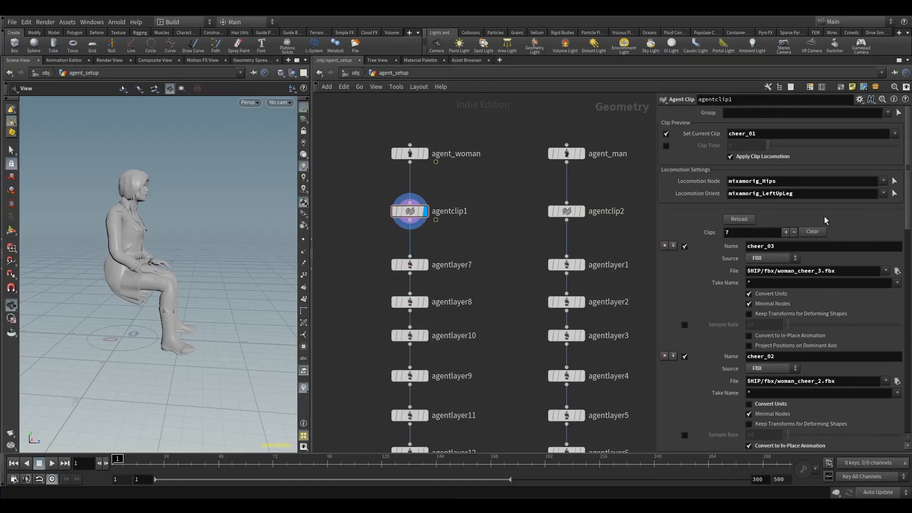
# Add an eighth FBX clip loading $HIP/fbx/woman_cheer_4.fbx named cheer_04, with Convert Units off and Convert to In-Place Animation on.
pyautogui.click(777, 258)
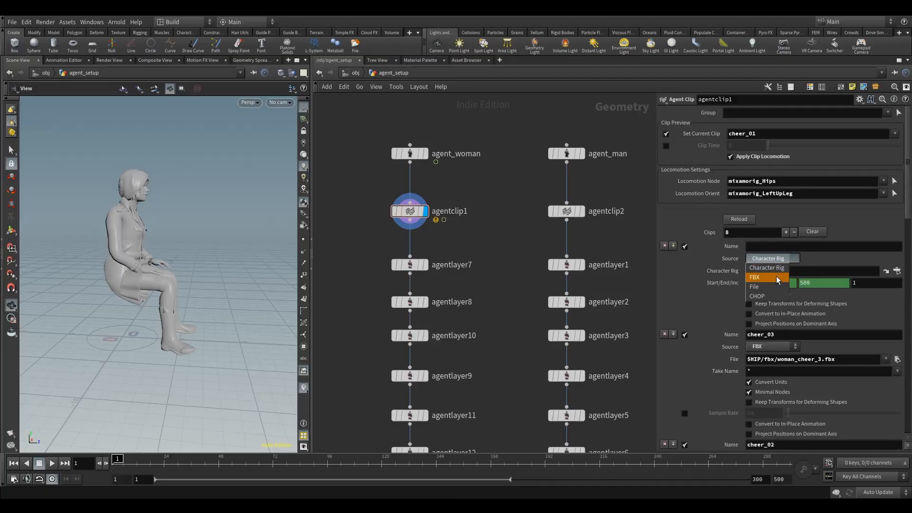
pyautogui.click(776, 276)
pyautogui.click(767, 273)
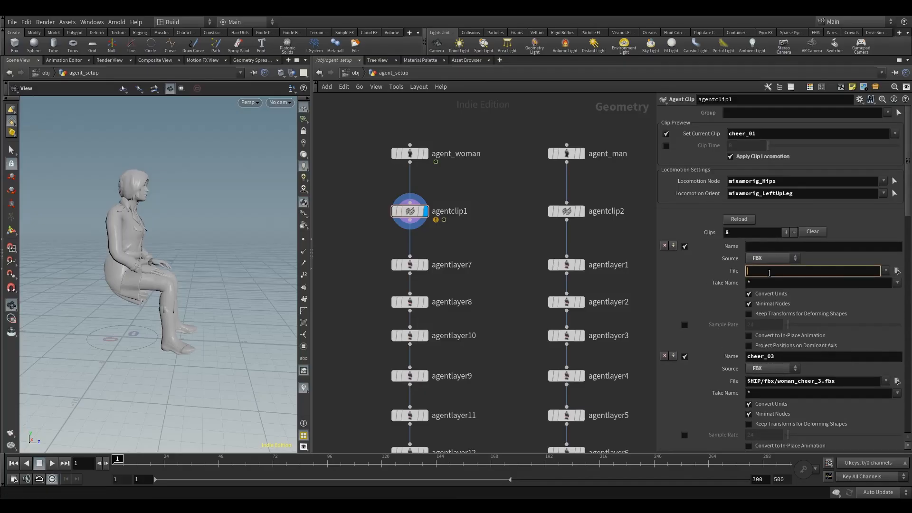
pyautogui.write('$HIP/fbx/woman_cheer_1.fbx')
pyautogui.doubleClick(819, 271)
pyautogui.write('4')
pyautogui.click(763, 246)
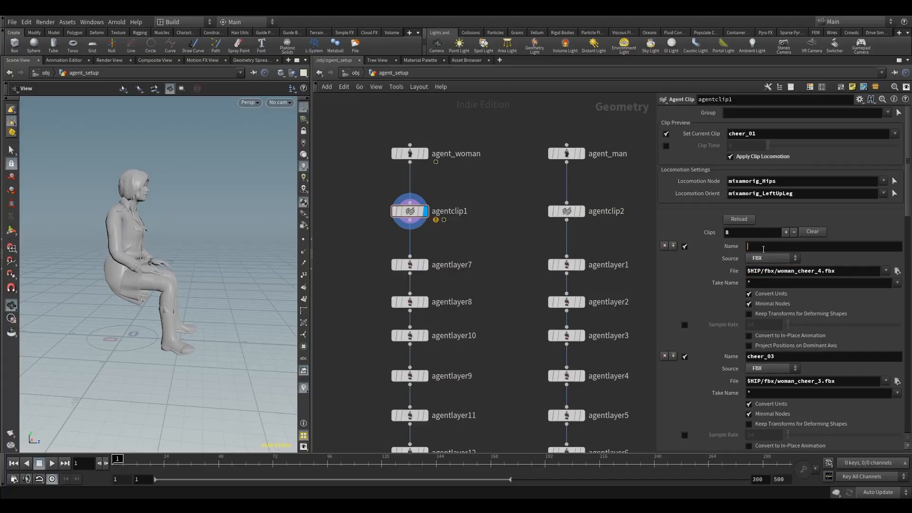
pyautogui.write('cheer_04')
pyautogui.press('Return')
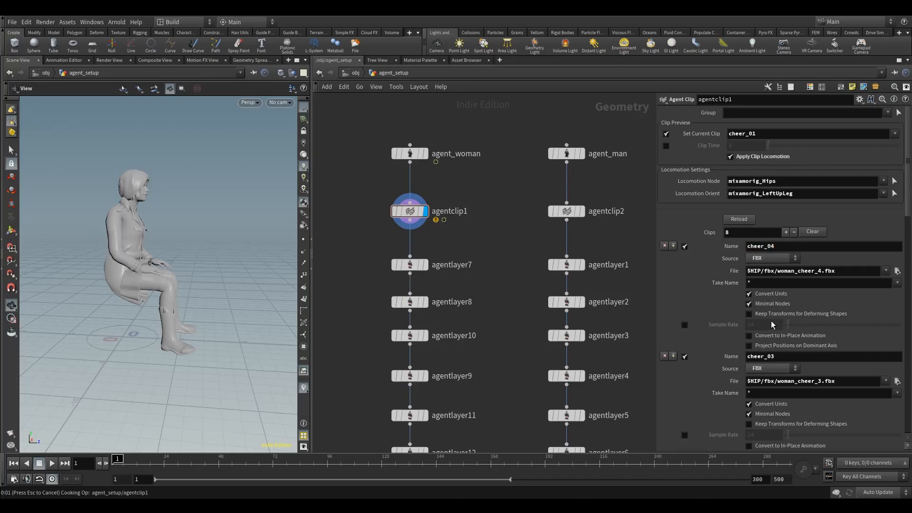
pyautogui.click(758, 294)
pyautogui.click(770, 335)
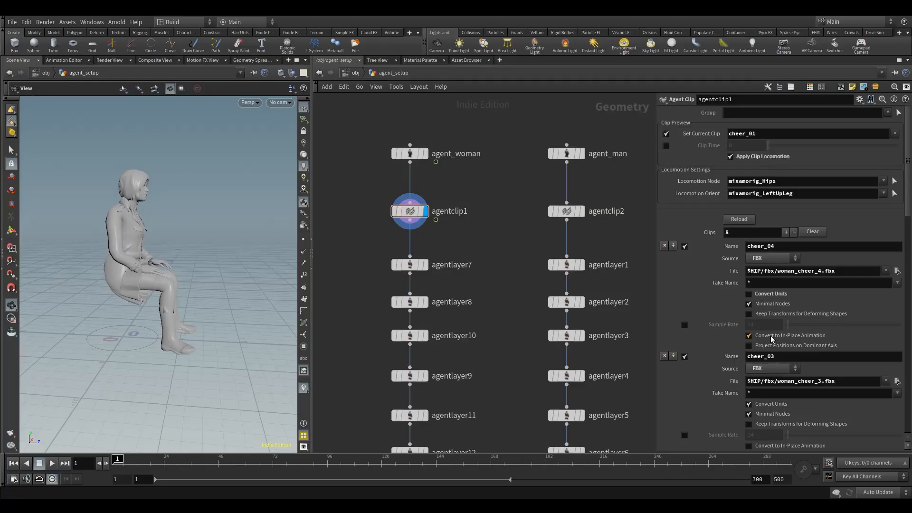
# Insert a ninth clip with FBX source loading $HIP/fbx/woman_cheer_5.fbx.
pyautogui.moveTo(909, 210); pyautogui.dragTo(910, 271)
pyautogui.scroll(8, 700, 273)
pyautogui.click(672, 245)
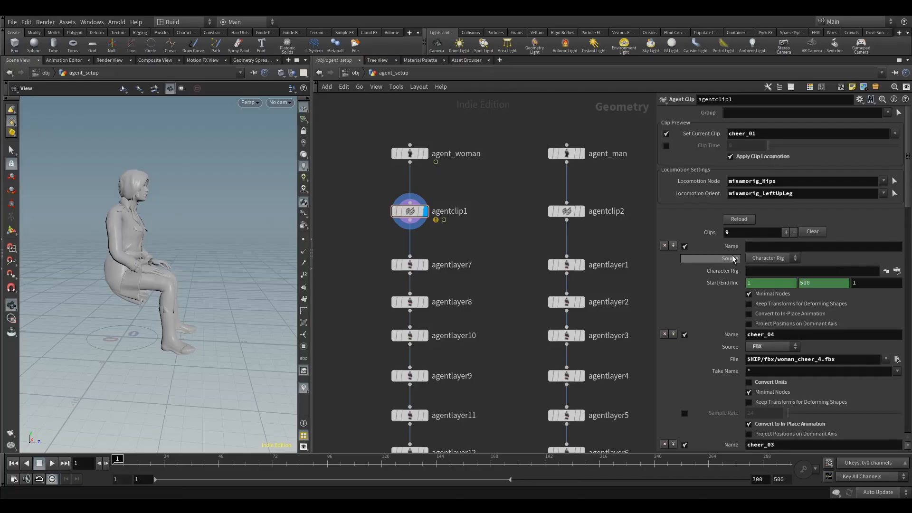
pyautogui.click(765, 258)
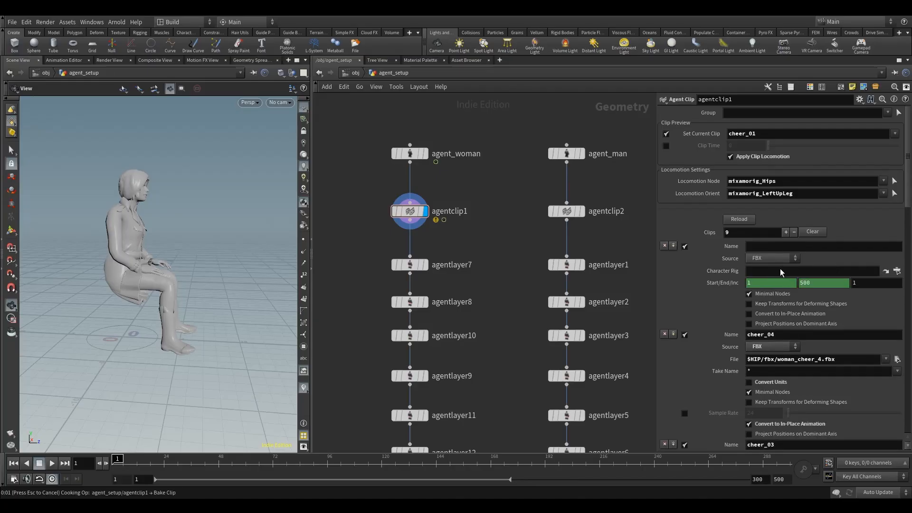
pyautogui.click(770, 272)
pyautogui.write('$HIP/fbx/woman_cheer_1.fbx')
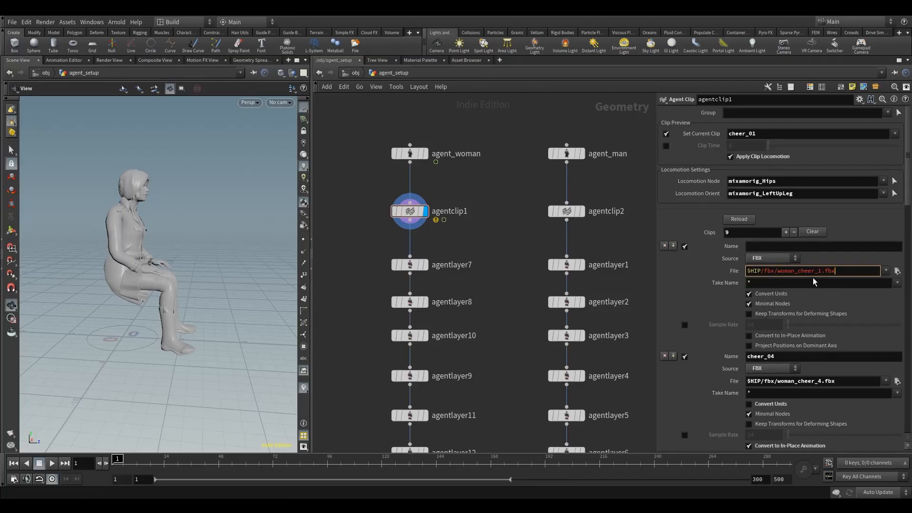
pyautogui.moveTo(821, 271); pyautogui.dragTo(817, 274)
pyautogui.write('5')
# Name the new clip cheer_05, turn Convert Units off and Convert to In-Place Animation on.
pyautogui.click(782, 246)
pyautogui.write('c')
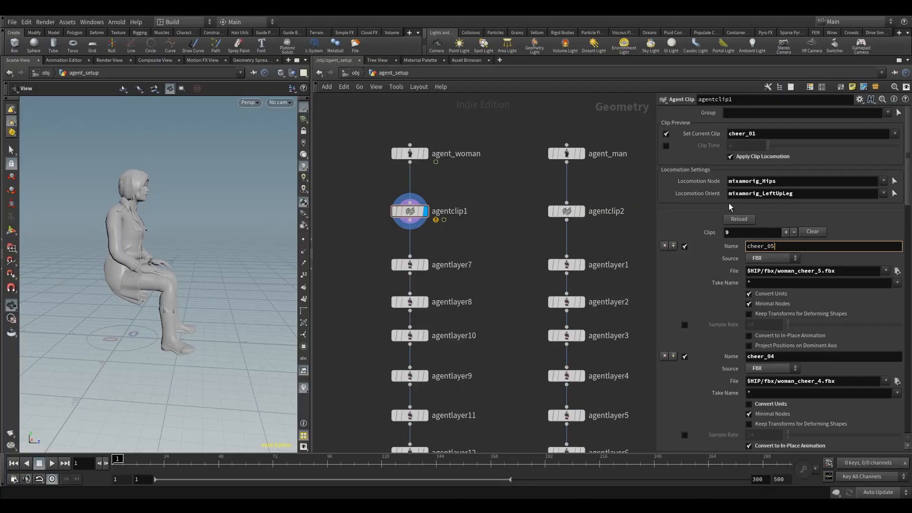
pyautogui.press('Return')
pyautogui.click(774, 293)
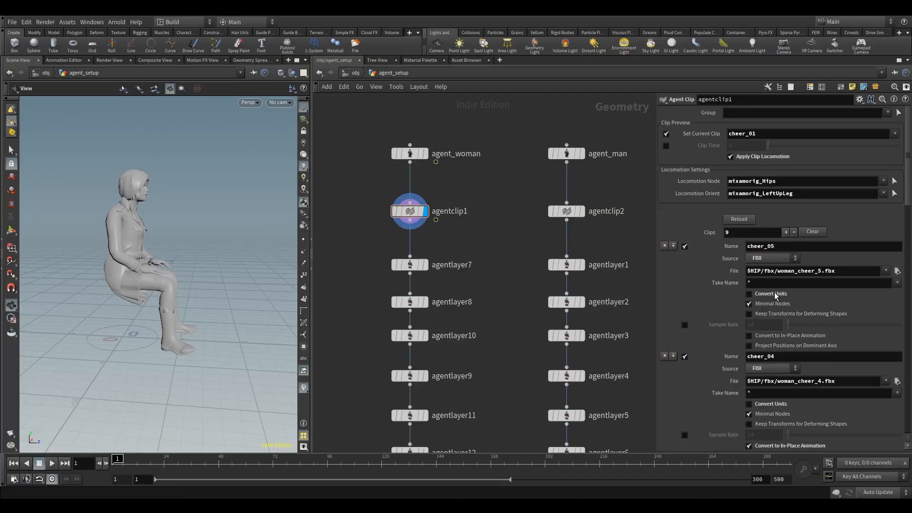
pyautogui.click(771, 337)
# Scroll through the clip list and play the cheer_01 clip preview in the viewport.
pyautogui.scroll(-3, 787, 224)
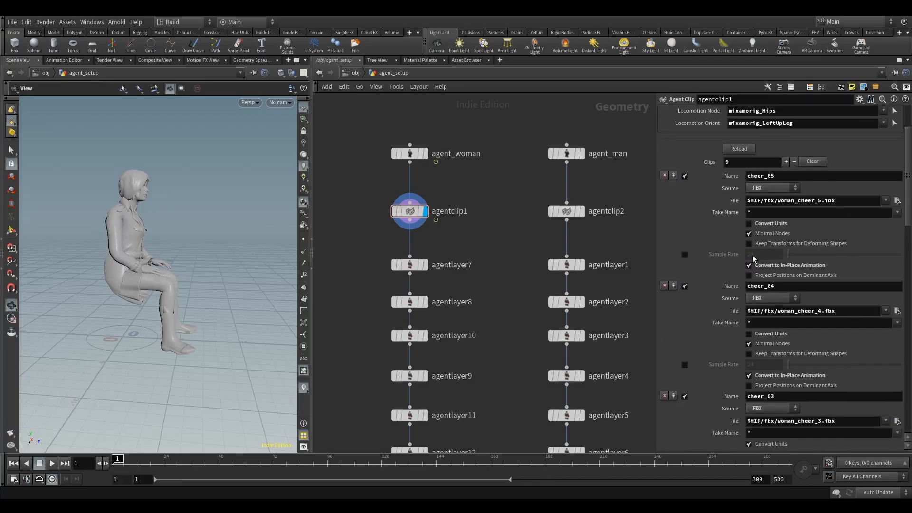
pyautogui.moveTo(908, 196); pyautogui.dragTo(904, 267)
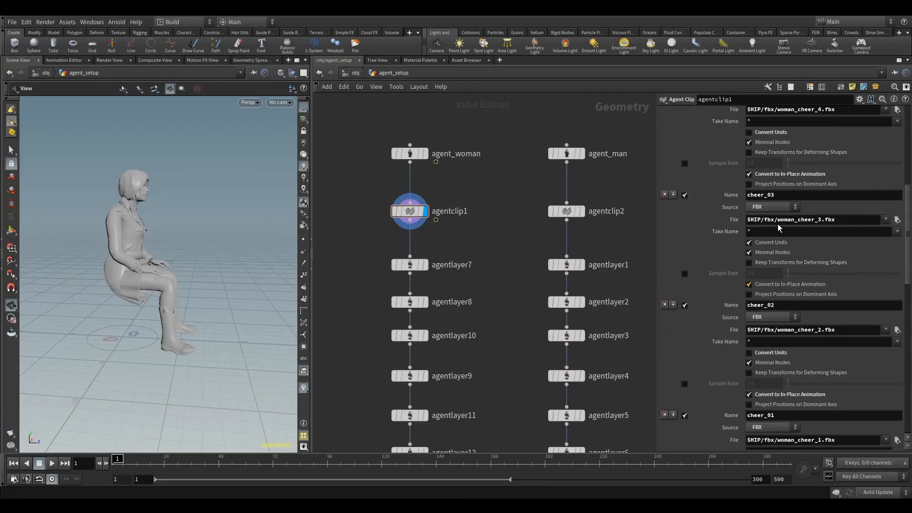
pyautogui.moveTo(909, 233); pyautogui.dragTo(902, 309)
pyautogui.scroll(10, 901, 294)
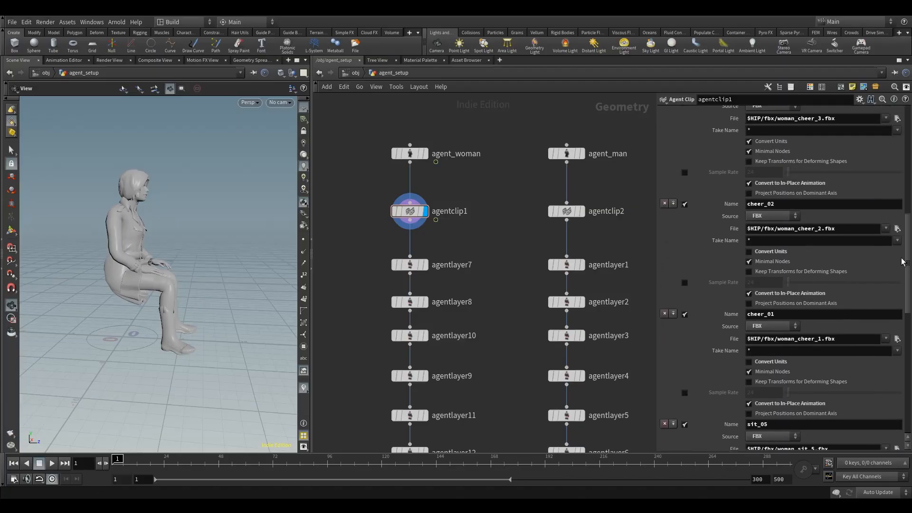
pyautogui.scroll(2, 885, 129)
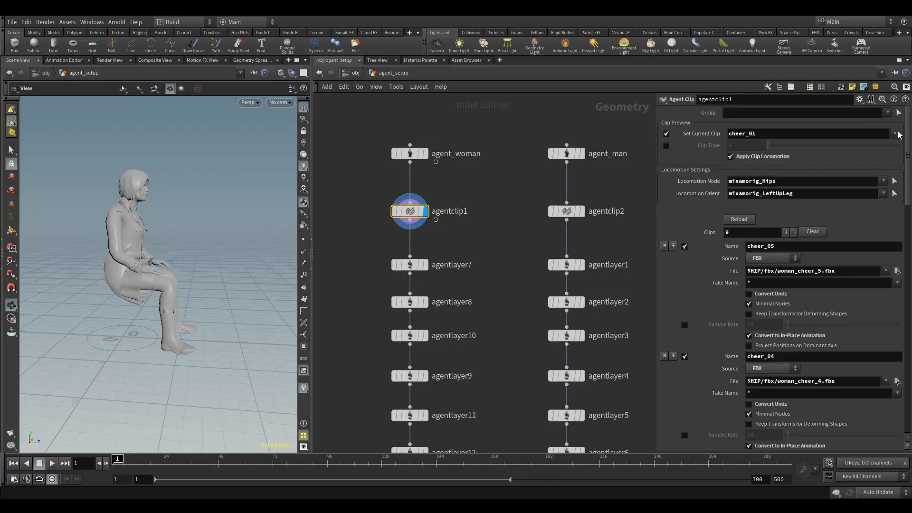
pyautogui.click(897, 134)
pyautogui.click(895, 143)
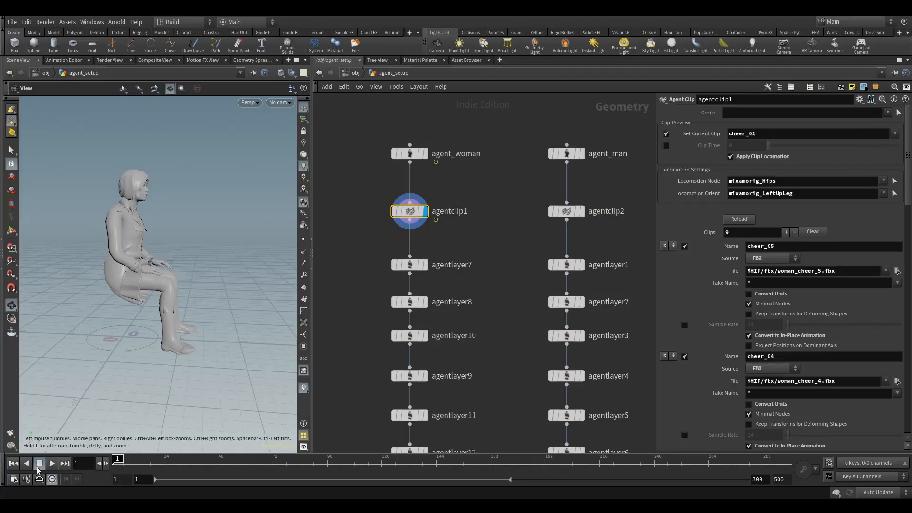
pyautogui.click(50, 464)
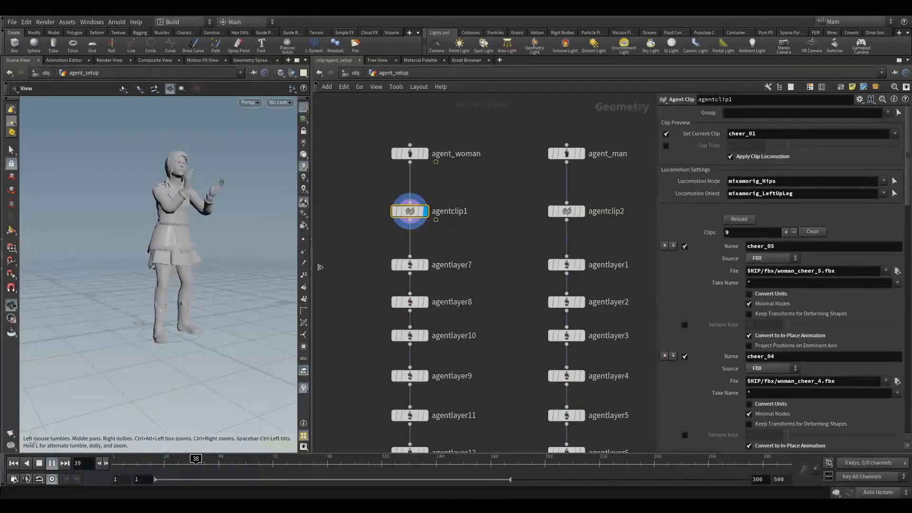
# Preview the cheer_02 and cheer_03 clips, rewinding the timeline and framing the agent.
pyautogui.click(895, 133)
pyautogui.click(884, 156)
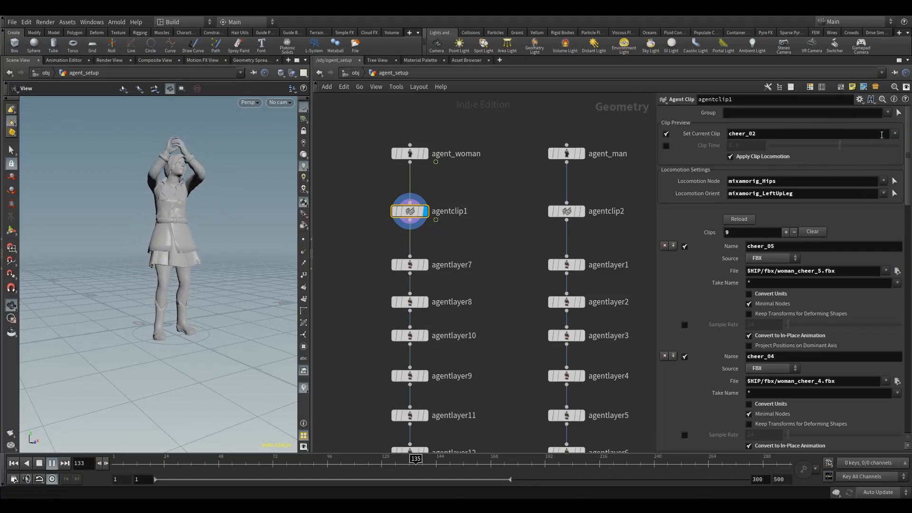
pyautogui.click(895, 134)
pyautogui.click(885, 162)
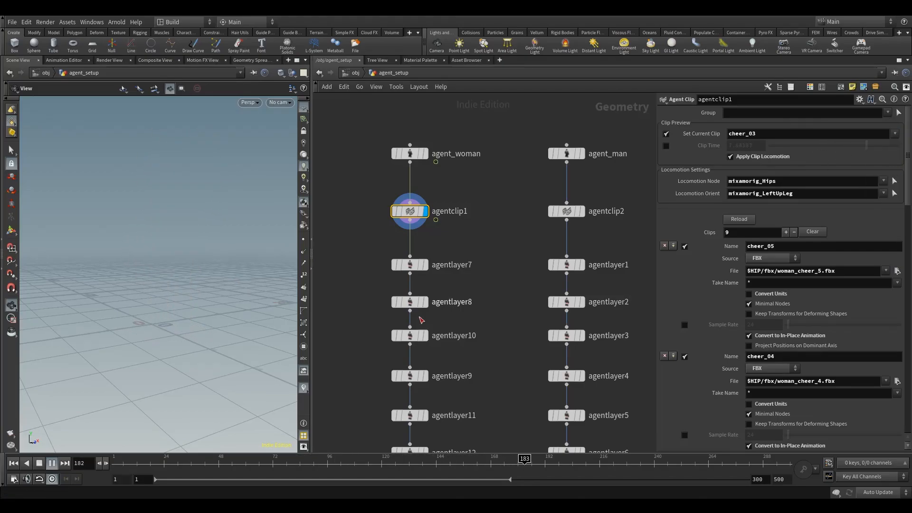
pyautogui.moveTo(318, 462)
pyautogui.mouseDown()
pyautogui.moveTo(151, 470)
pyautogui.moveTo(94, 455)
pyautogui.mouseUp()
pyautogui.press('f')
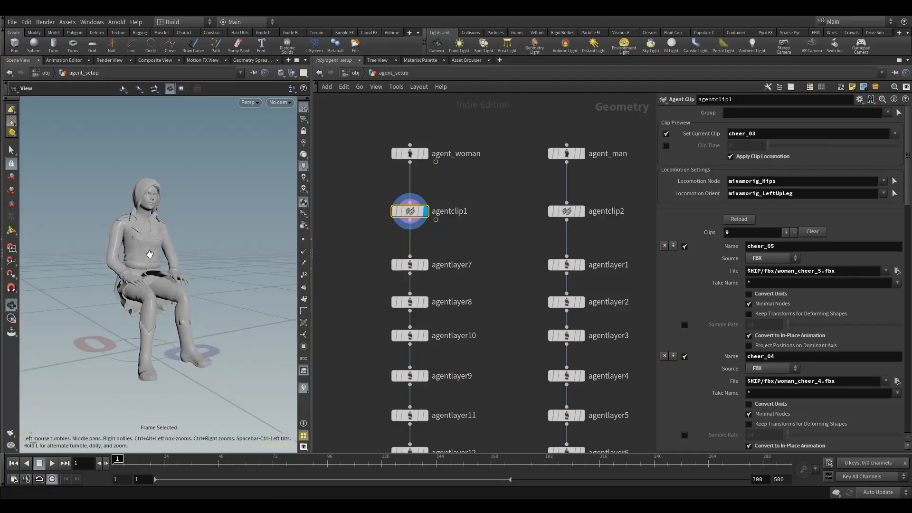
# Restart playback and preview the cheer_04 clip.
pyautogui.scroll(-3, 796, 313)
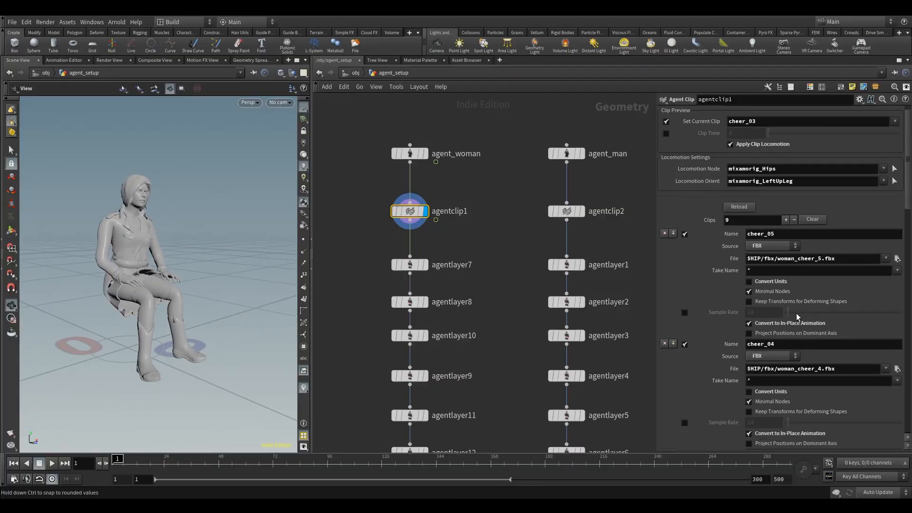
pyautogui.scroll(-3, 797, 364)
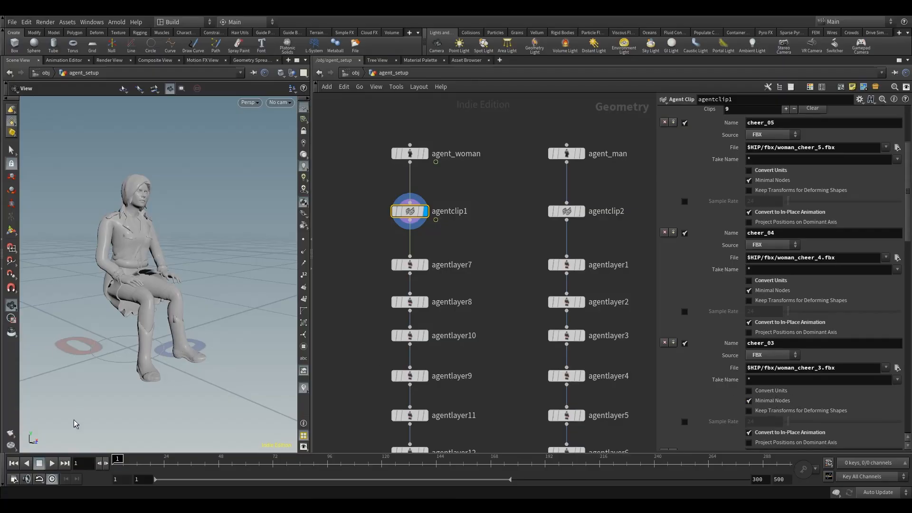
pyautogui.click(147, 464)
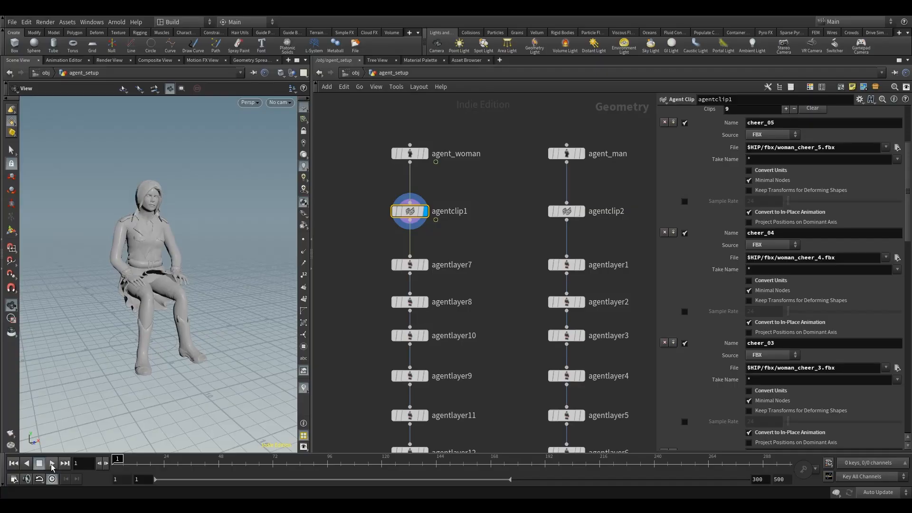
pyautogui.click(52, 463)
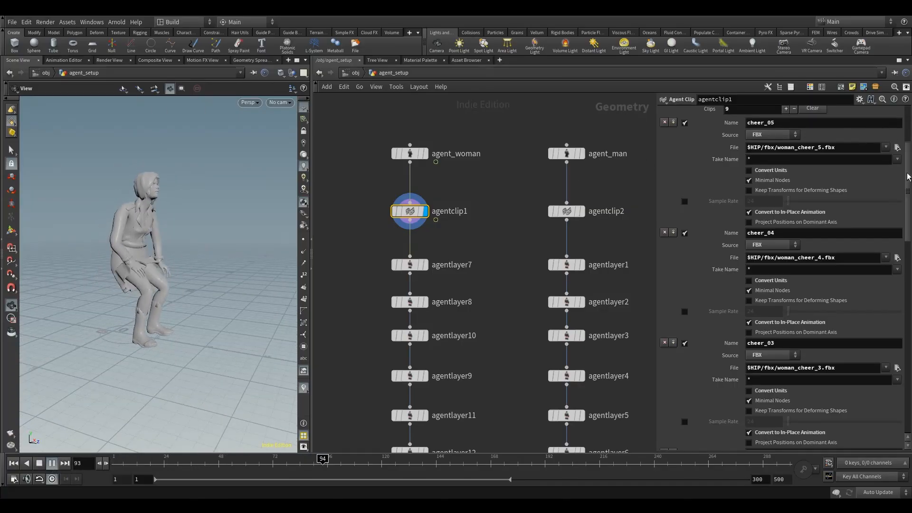
pyautogui.moveTo(907, 177); pyautogui.dragTo(907, 141)
pyautogui.click(895, 134)
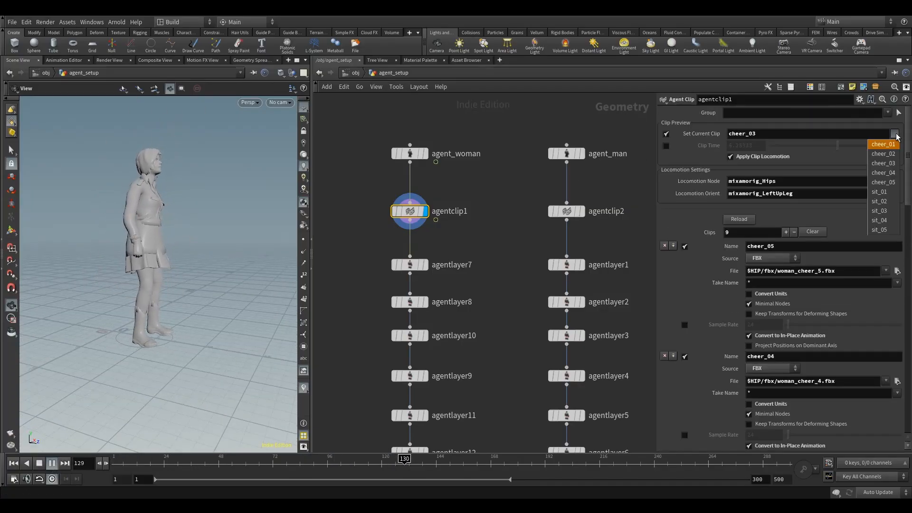
pyautogui.click(883, 172)
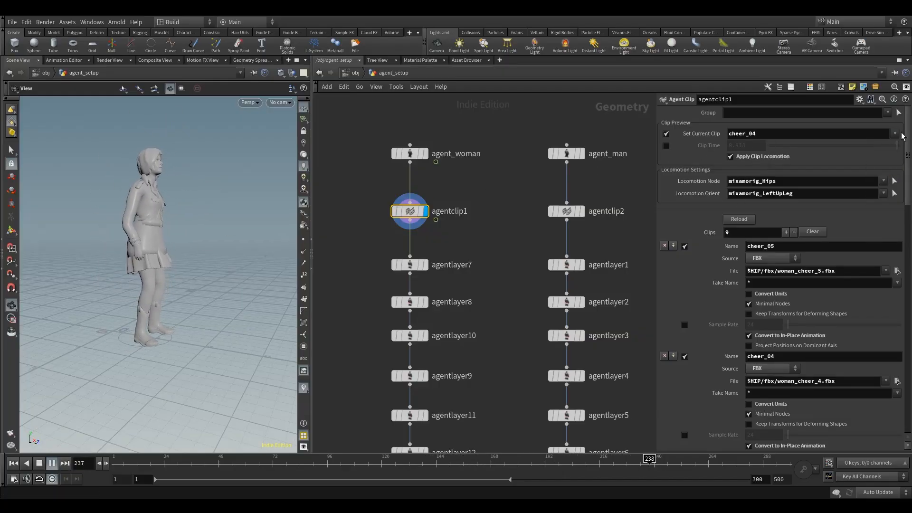
# Preview the cheer_05 clip, stop playback and orbit the viewport around the agent.
pyautogui.click(894, 133)
pyautogui.click(883, 143)
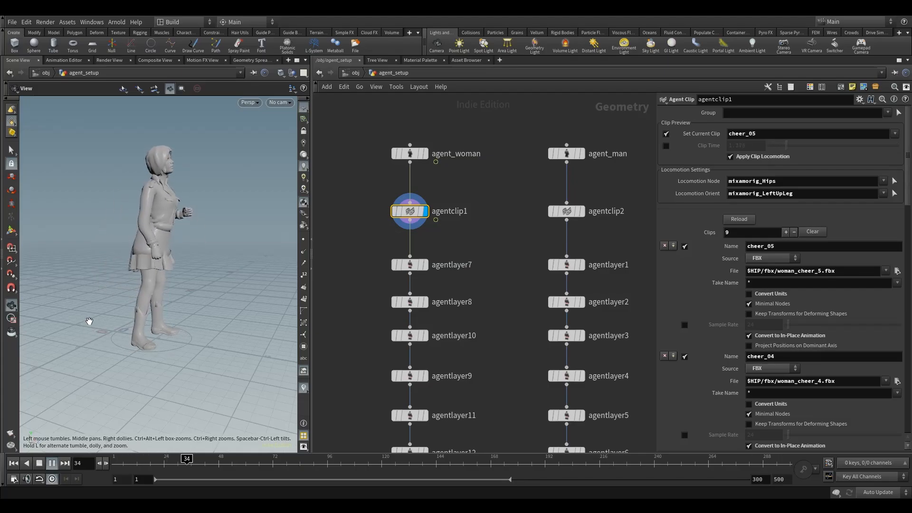
pyautogui.click(40, 466)
pyautogui.moveTo(123, 463)
pyautogui.mouseDown()
pyautogui.moveTo(273, 465)
pyautogui.moveTo(241, 477)
pyautogui.moveTo(198, 464)
pyautogui.moveTo(106, 463)
pyautogui.mouseUp()
pyautogui.moveTo(116, 296); pyautogui.dragTo(99, 292)
pyautogui.moveTo(119, 464); pyautogui.dragTo(96, 474)
pyautogui.moveTo(99, 394); pyautogui.dragTo(137, 332)
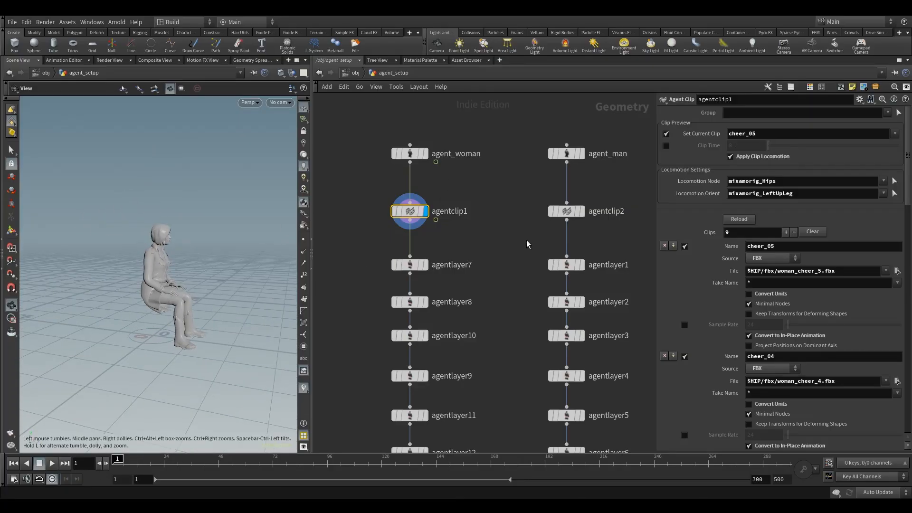
# Replace agentclip2 with a copy of agentclip1 wired under agent_man.
pyautogui.moveTo(482, 227); pyautogui.dragTo(449, 269, button='middle')
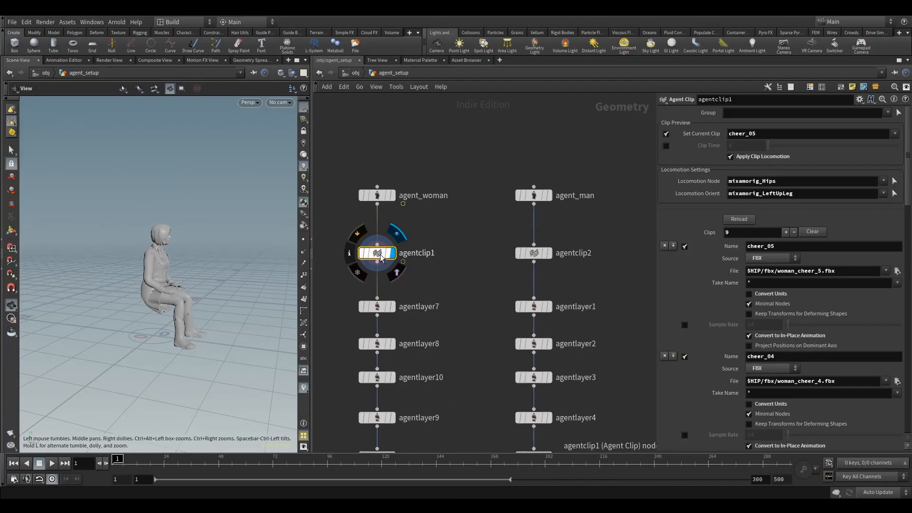
pyautogui.moveTo(381, 254); pyautogui.dragTo(460, 253)
pyautogui.keyDown('alt'); pyautogui.moveTo(465, 212); pyautogui.dragTo(420, 232); pyautogui.keyUp('alt')
pyautogui.press('y')
pyautogui.click(519, 247)
pyautogui.press('Delete')
pyautogui.moveTo(457, 255); pyautogui.dragTo(525, 255)
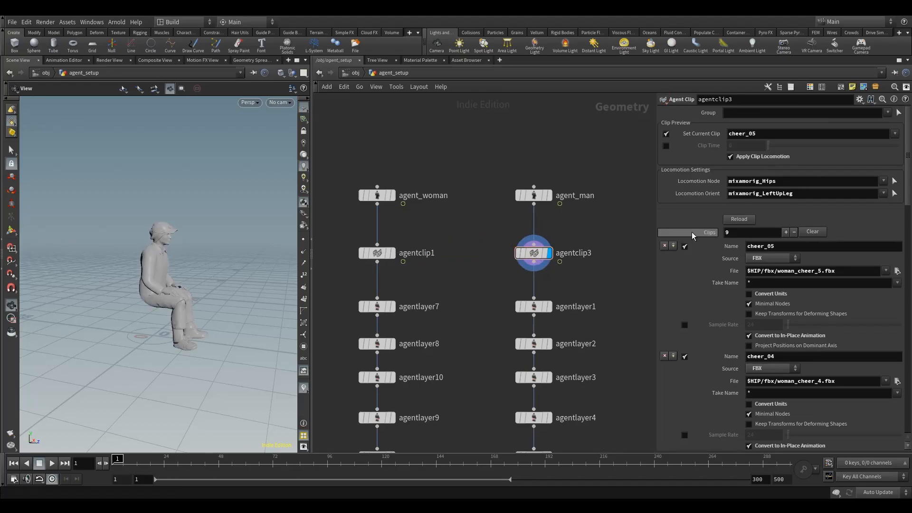
# Change the cheer_05 and cheer_04 clip files to $HIP/fbx/man_cheer_5.fbx and $HIP/fbx/man_cheer_4.fbx.
pyautogui.click(792, 273)
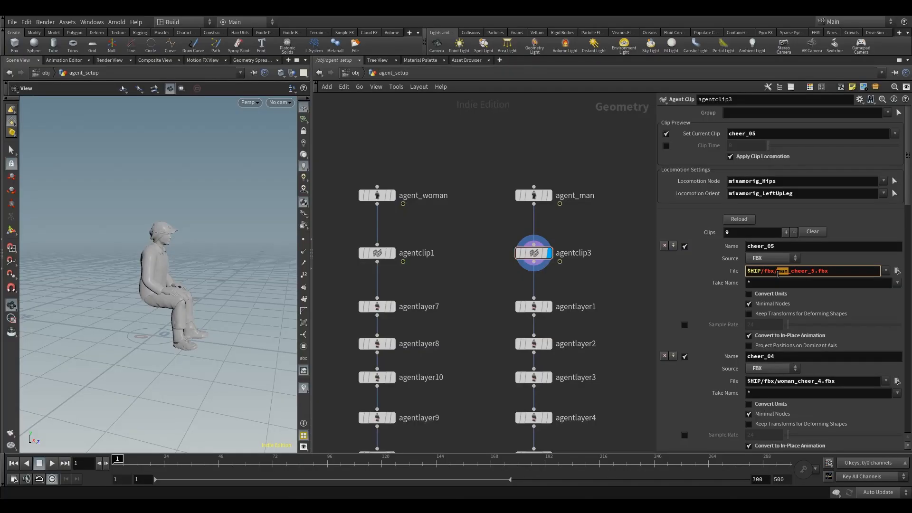
pyautogui.press('Return')
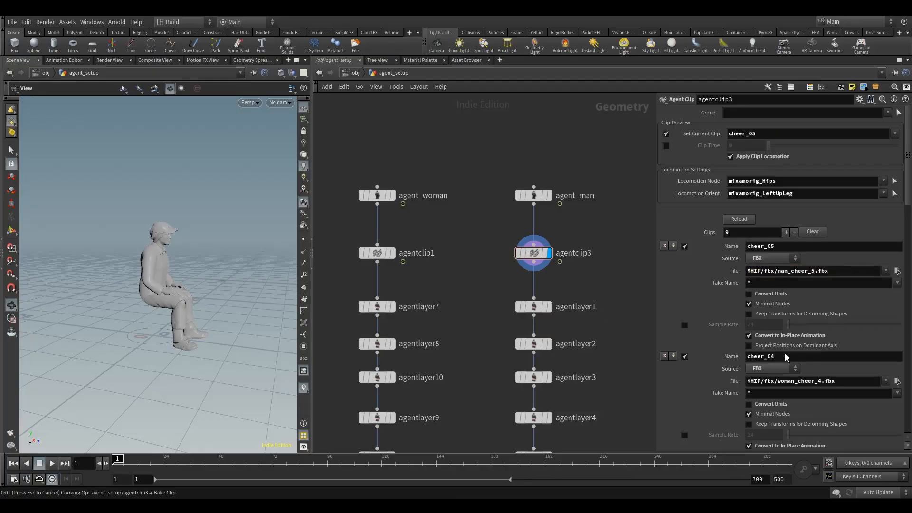
pyautogui.scroll(-2, 884, 201)
pyautogui.moveTo(907, 187); pyautogui.dragTo(909, 218)
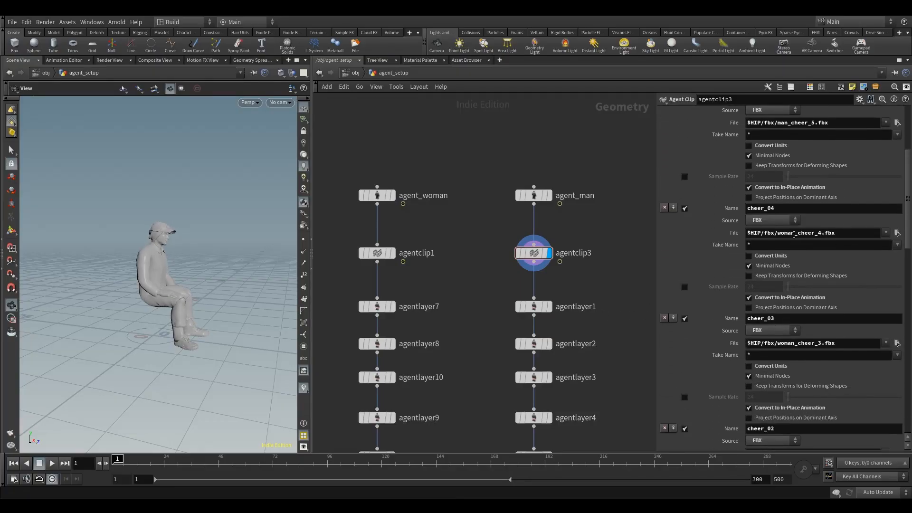
pyautogui.moveTo(794, 235); pyautogui.dragTo(783, 239)
pyautogui.write('man')
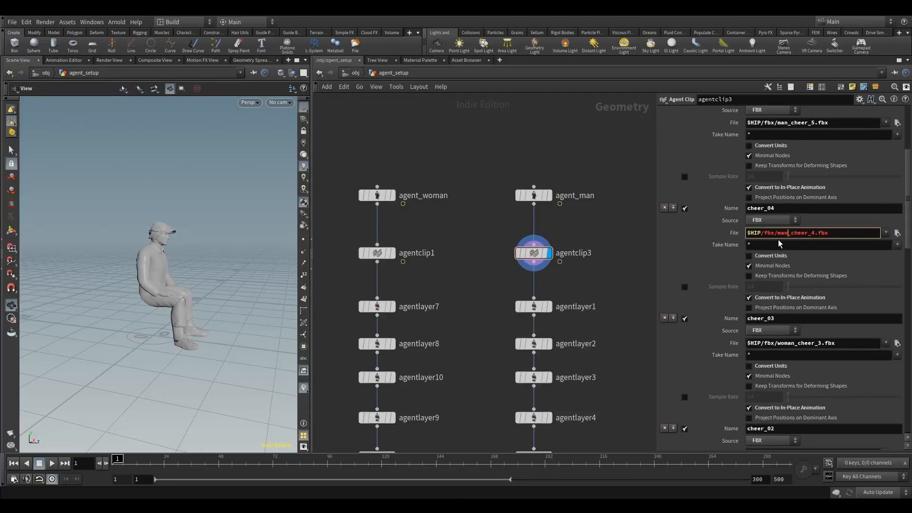
pyautogui.press('Return')
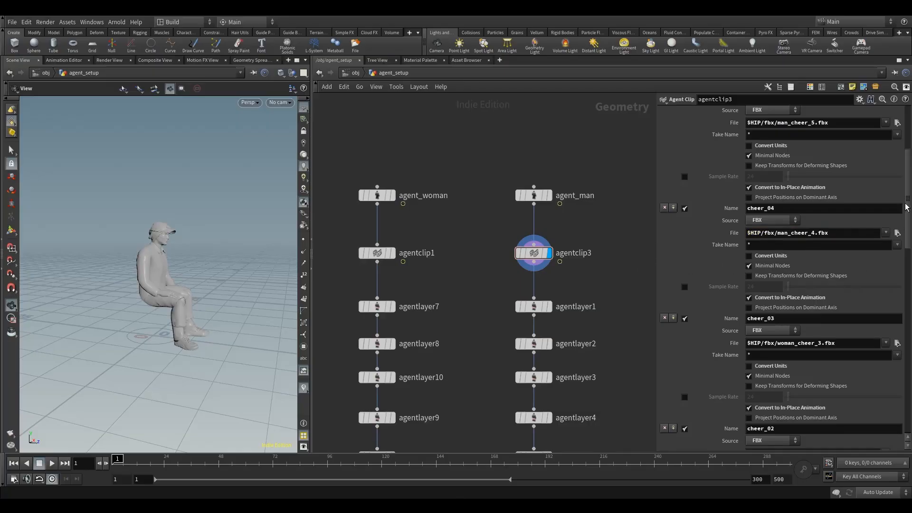
# Change the cheer_03 and cheer_02 clip files to $HIP/fbx/man_cheer_3.fbx and $HIP/fbx/man_cheer_2.fbx.
pyautogui.scroll(-4, 804, 214)
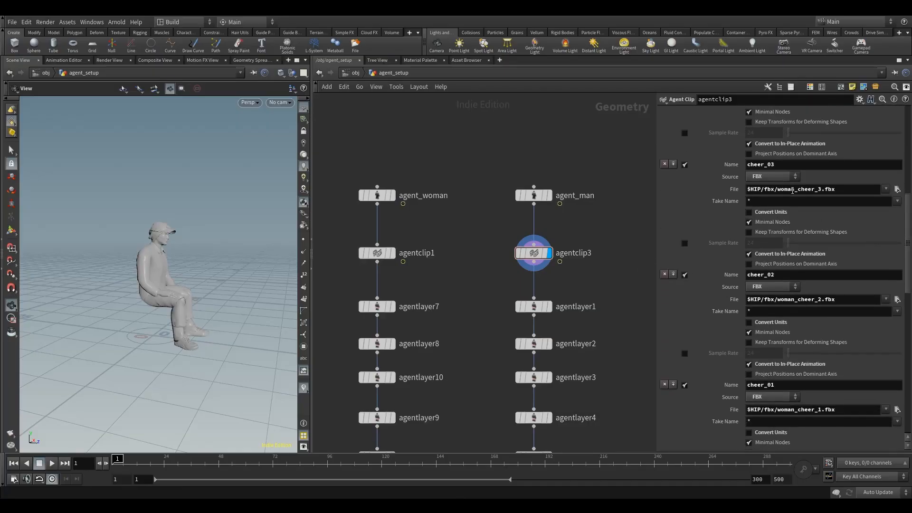
pyautogui.moveTo(779, 194); pyautogui.dragTo(777, 194)
pyautogui.press('Return')
pyautogui.scroll(-2, 823, 242)
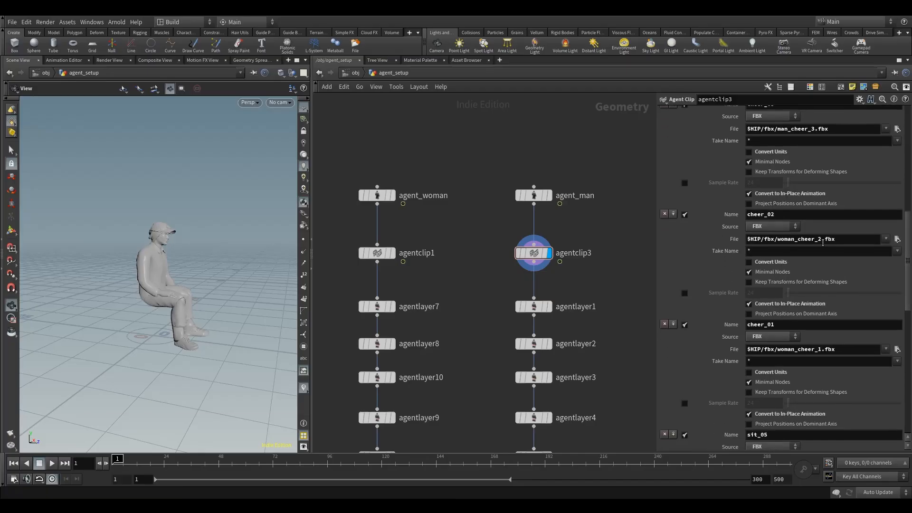
pyautogui.moveTo(778, 247); pyautogui.dragTo(775, 248)
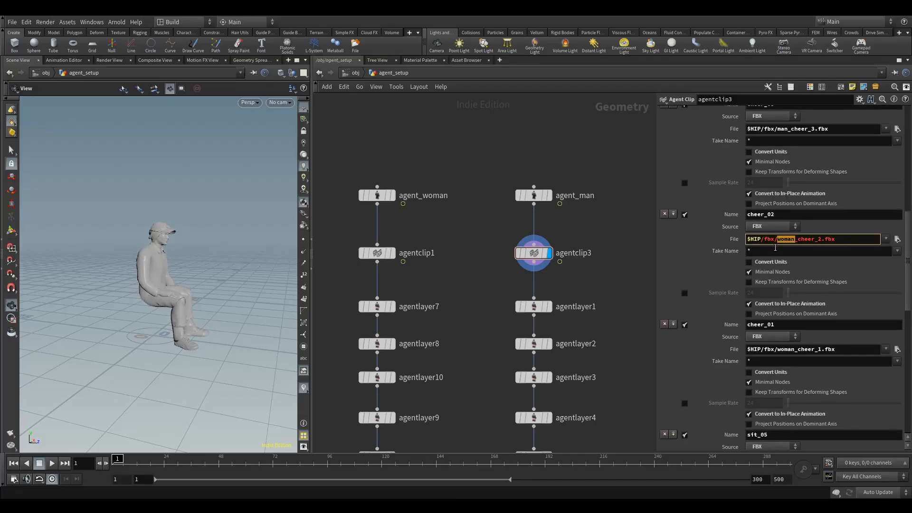
pyautogui.press('Return')
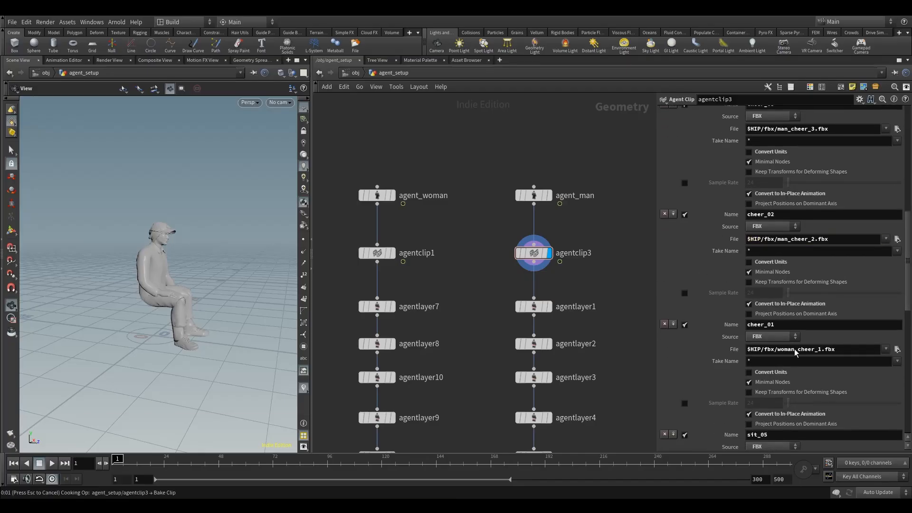
# Change the cheer_01 clip file to $HIP/fbx/man_cheer_1.fbx.
pyautogui.moveTo(793, 351); pyautogui.dragTo(777, 351)
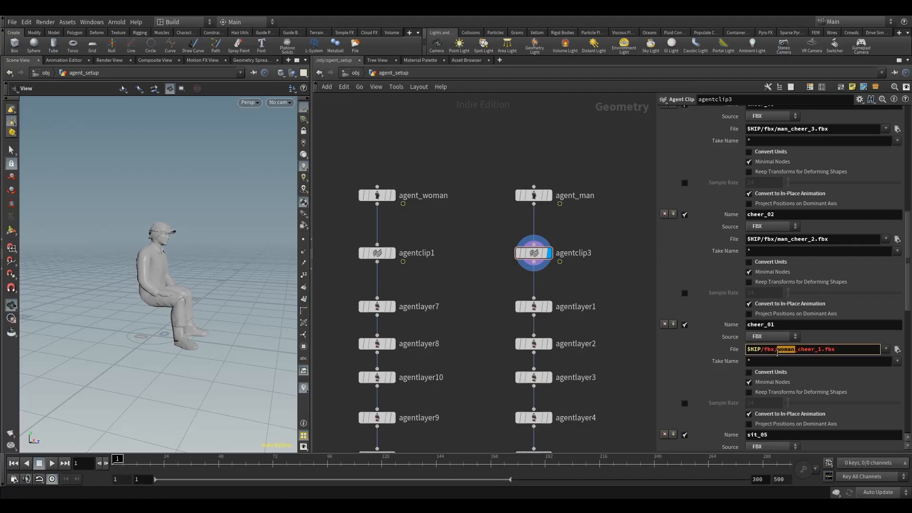
pyautogui.write('man')
pyautogui.press('Return')
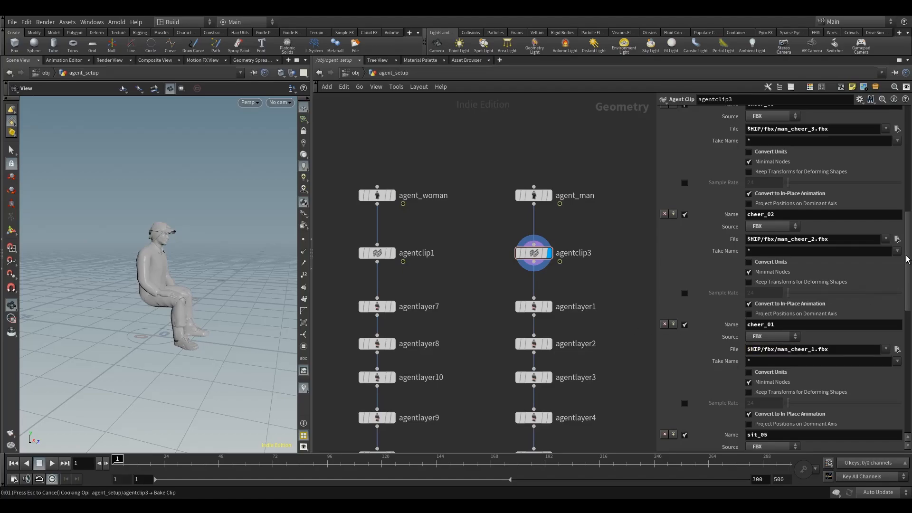
# Change the sit_05 and sit_04 clip files to $HIP/fbx/man_sit_5.fbx and $HIP/fbx/man_sit_4.fbx.
pyautogui.scroll(-10, 788, 203)
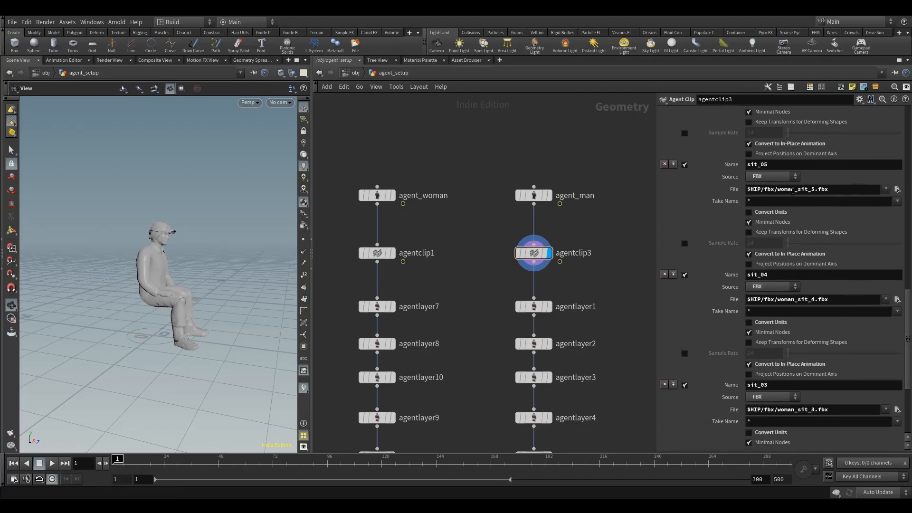
pyautogui.write('man')
pyautogui.press('Return')
pyautogui.scroll(-5, 790, 231)
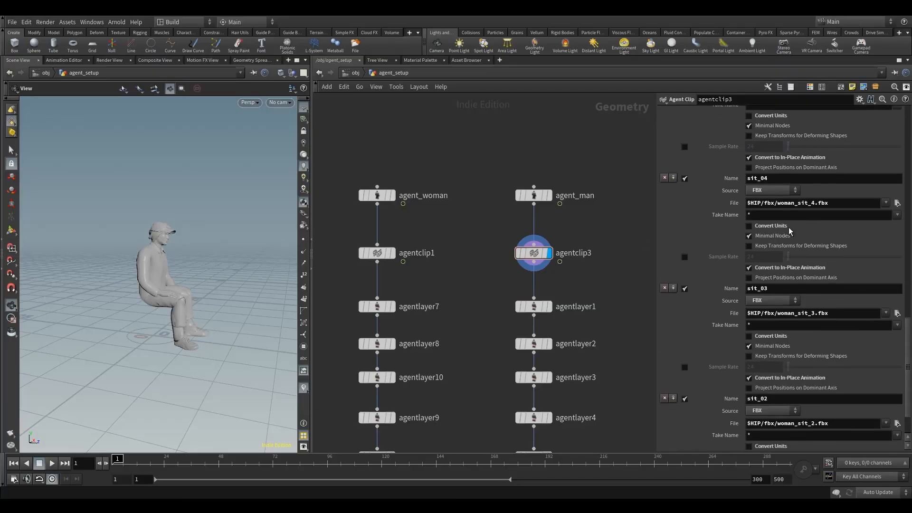
pyautogui.moveTo(794, 204); pyautogui.dragTo(784, 206)
pyautogui.write('man')
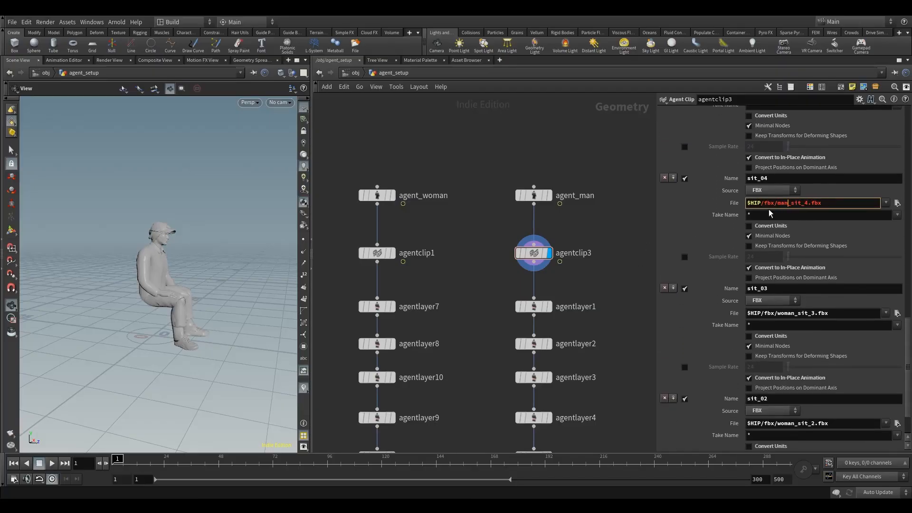
pyautogui.press('Return')
# Change the sit_03 clip file to $HIP/fbx/man_sit_3.fbx and try replacing woman with man in the sit_02 file.
pyautogui.scroll(-3, 807, 274)
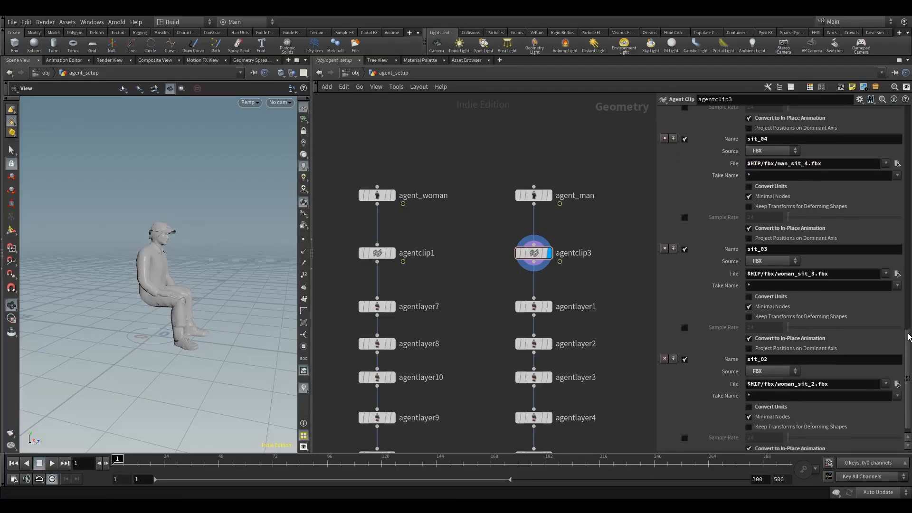
pyautogui.moveTo(795, 262); pyautogui.dragTo(781, 266)
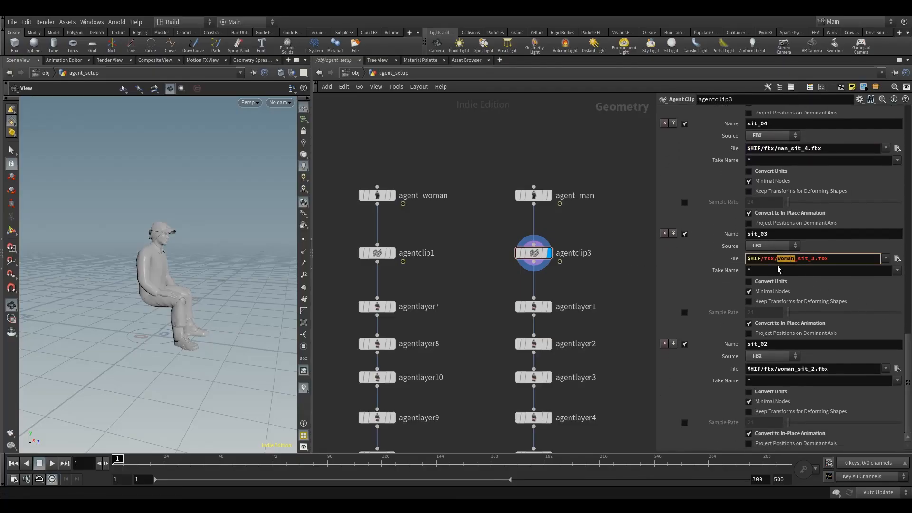
pyautogui.write('man')
pyautogui.press('Return')
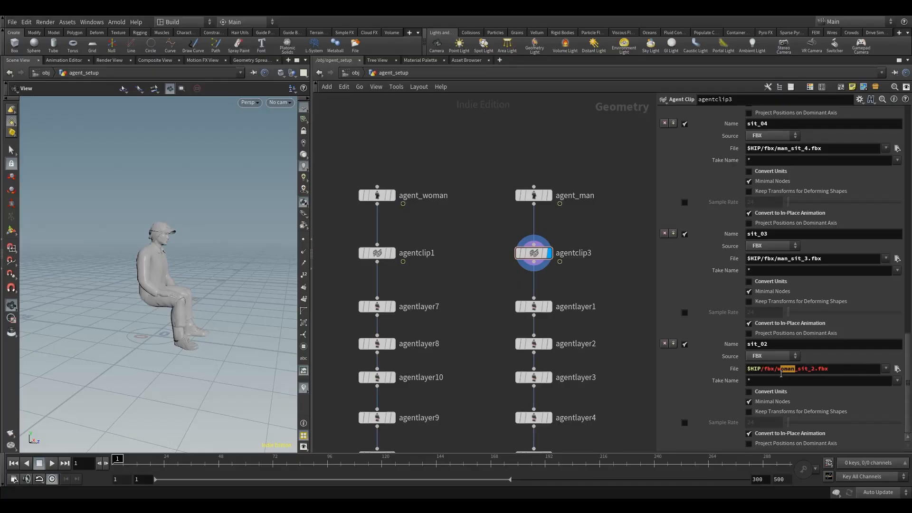
pyautogui.moveTo(780, 374); pyautogui.dragTo(777, 375)
pyautogui.press('Return')
# Select agentclip1, play the animation and preview its cheer_01, cheer_02 and cheer_03 clips.
pyautogui.click(378, 252)
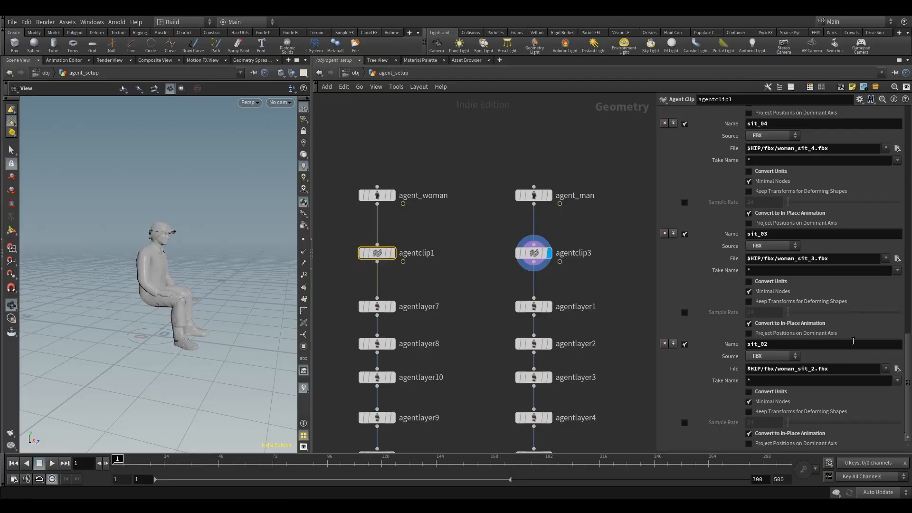
pyautogui.moveTo(908, 386); pyautogui.dragTo(904, 151)
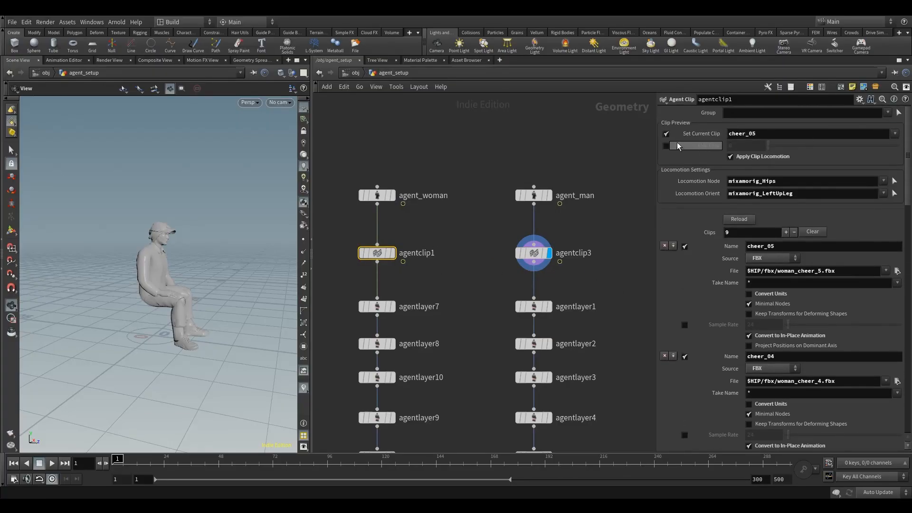
pyautogui.click(52, 463)
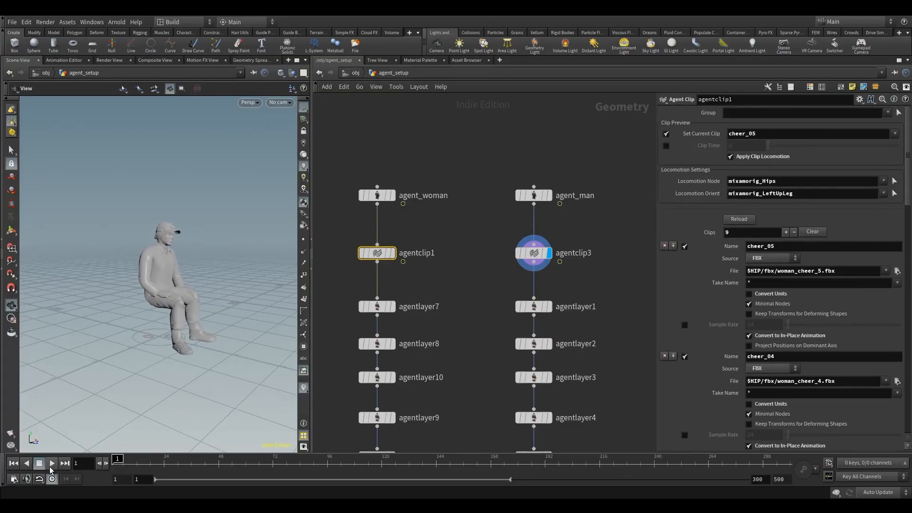
pyautogui.click(895, 134)
pyautogui.click(886, 144)
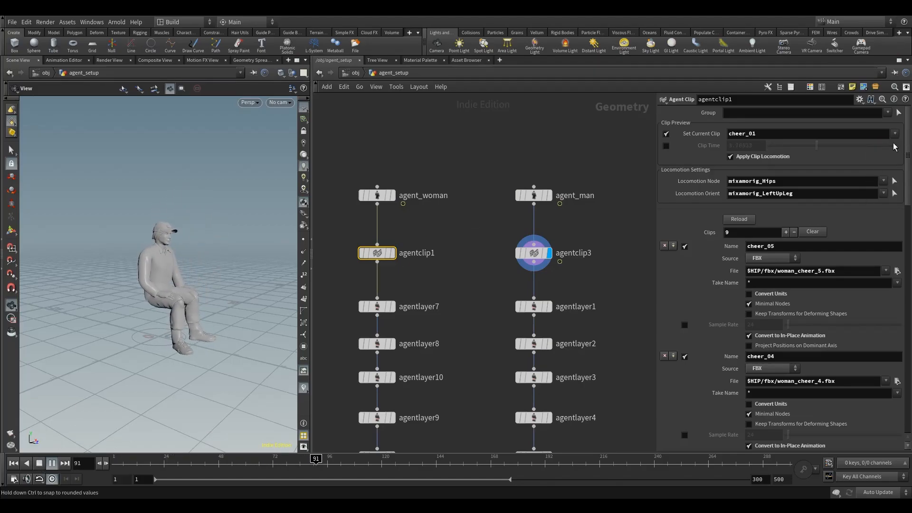
pyautogui.click(895, 134)
pyautogui.click(889, 155)
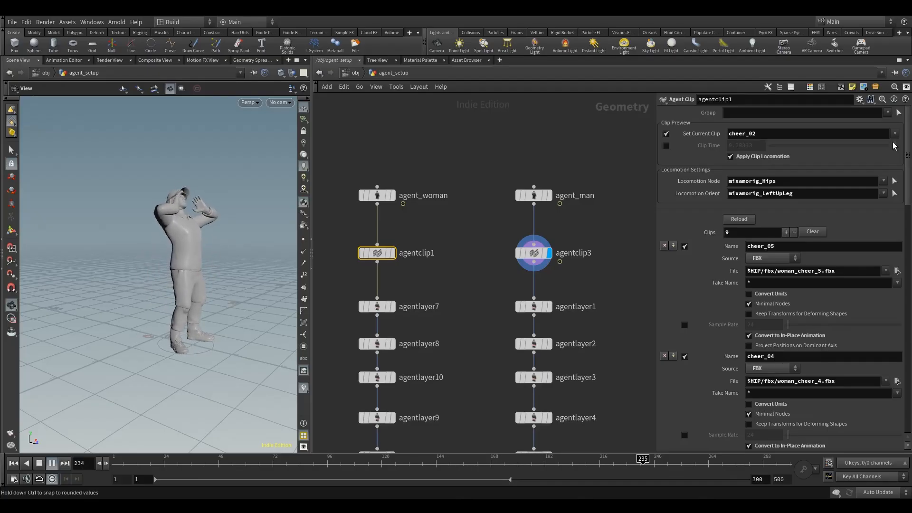
pyautogui.click(895, 134)
pyautogui.click(892, 164)
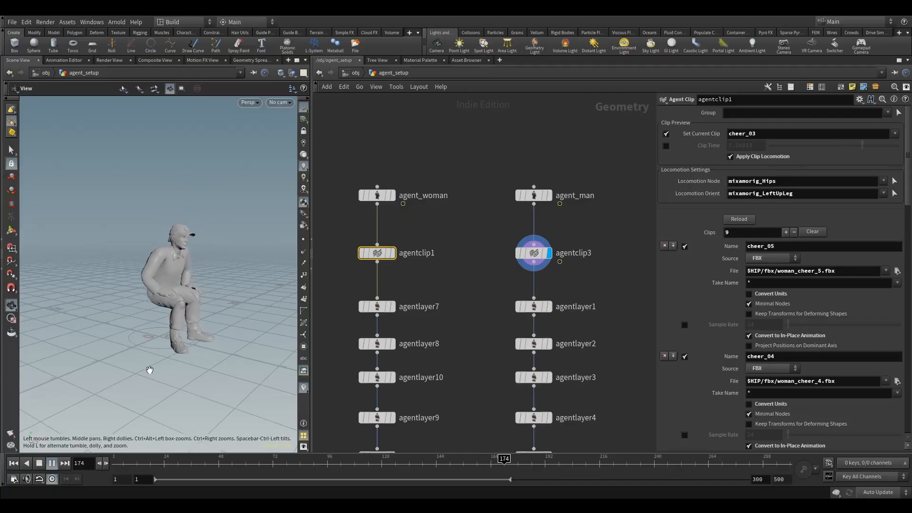
# Browse the $HIP/fbx folder for the cheer_05 clip file and close the file chooser without changes.
pyautogui.click(54, 465)
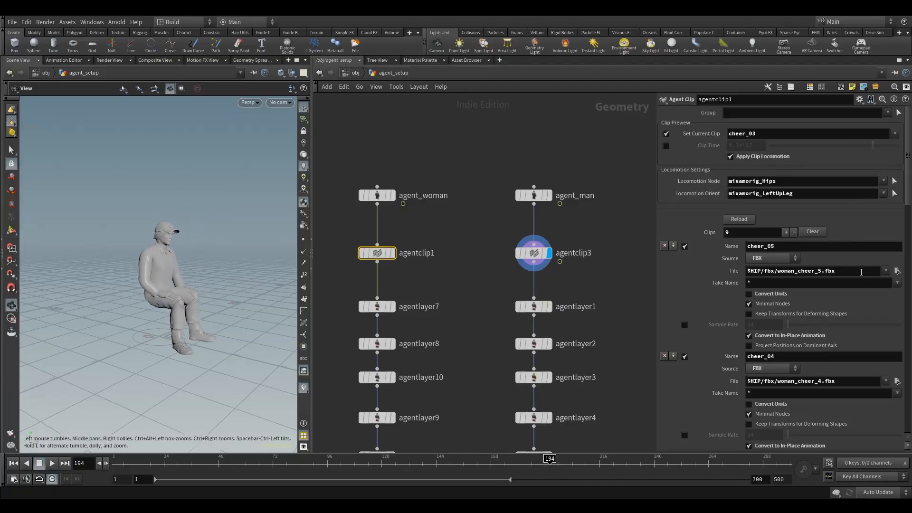
pyautogui.click(897, 271)
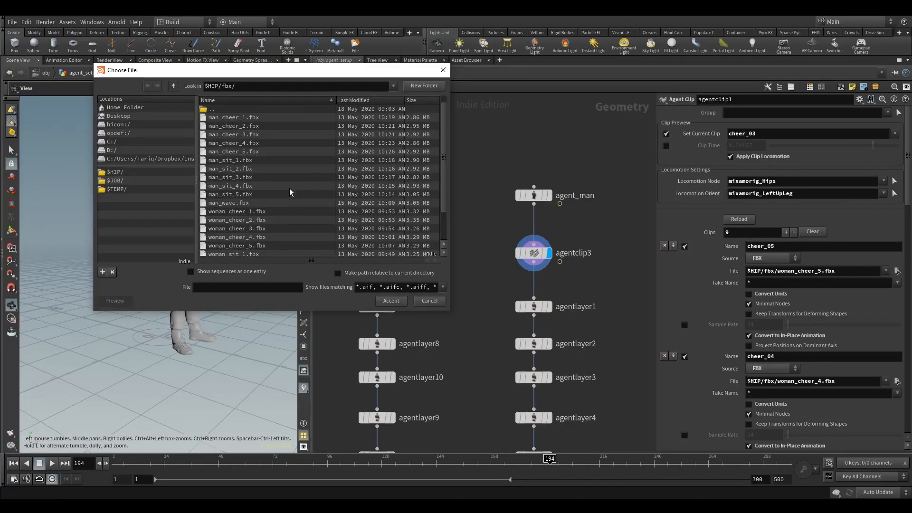
pyautogui.scroll(-2, 289, 190)
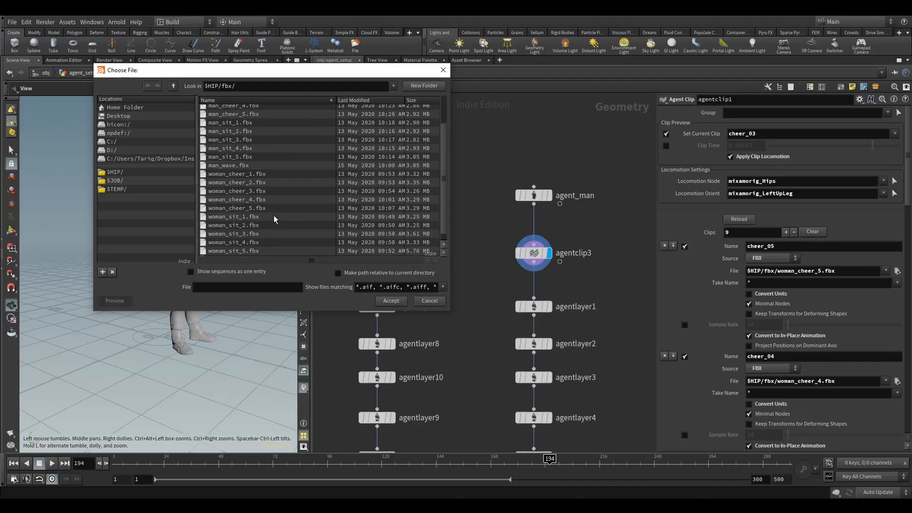
pyautogui.scroll(-1, 274, 215)
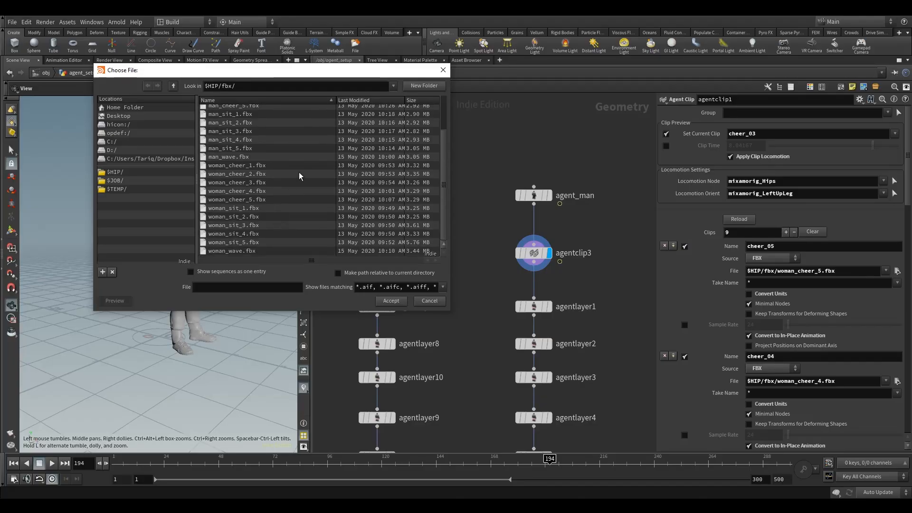
pyautogui.click(441, 70)
pyautogui.click(792, 270)
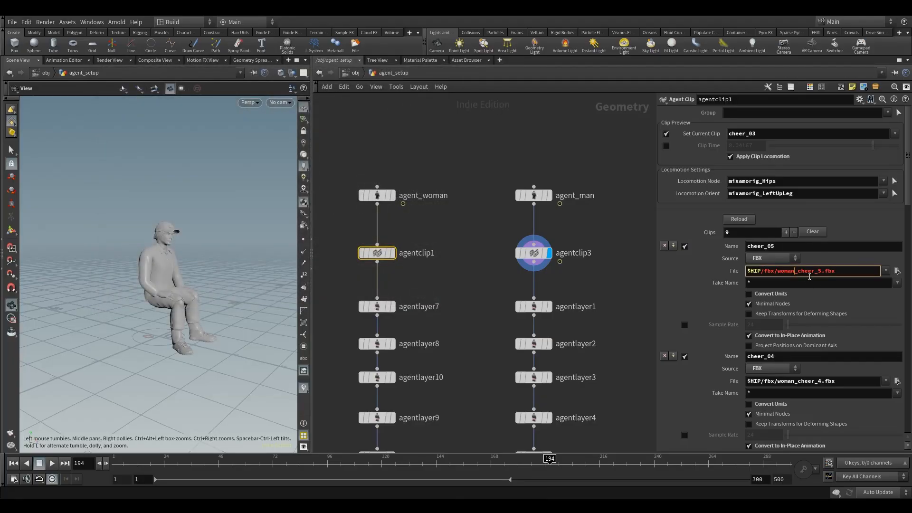
pyautogui.moveTo(908, 199); pyautogui.dragTo(898, 151)
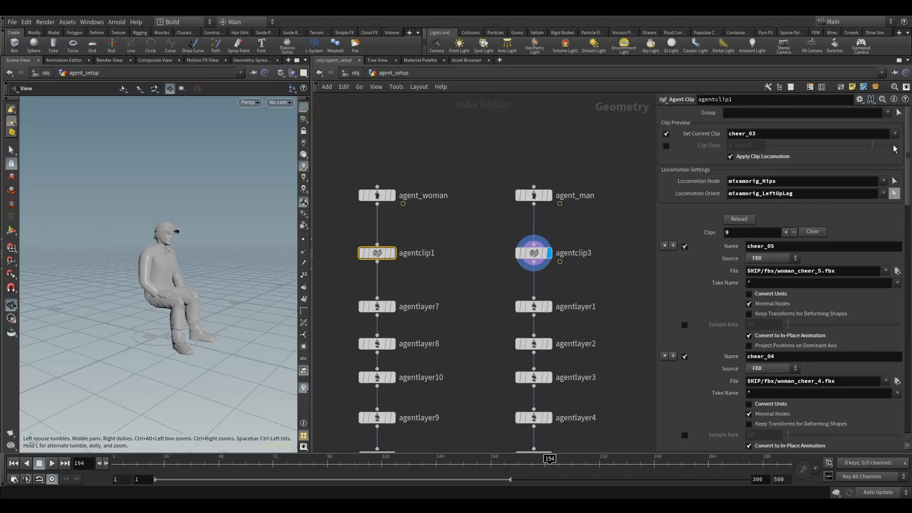
pyautogui.click(796, 274)
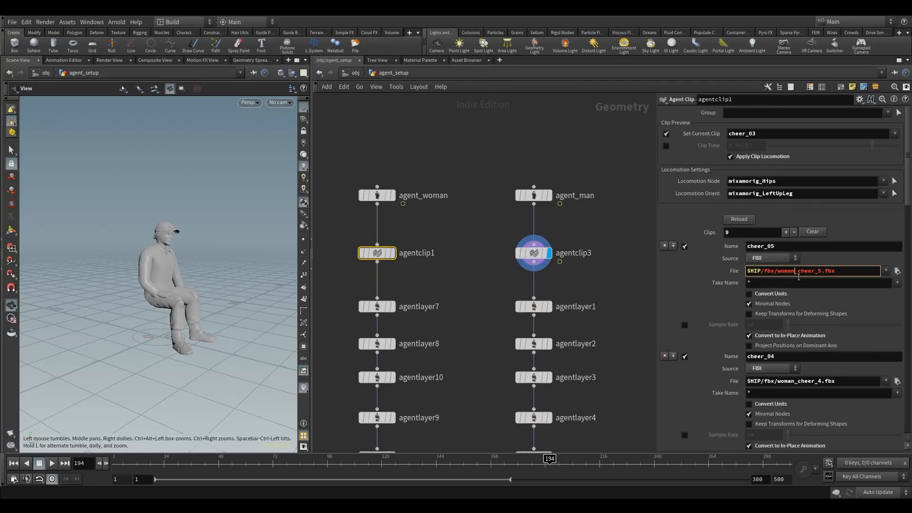
# Select agentclip3, restart playback and preview its cheer_01 through cheer_04 clips in turn.
pyautogui.click(533, 253)
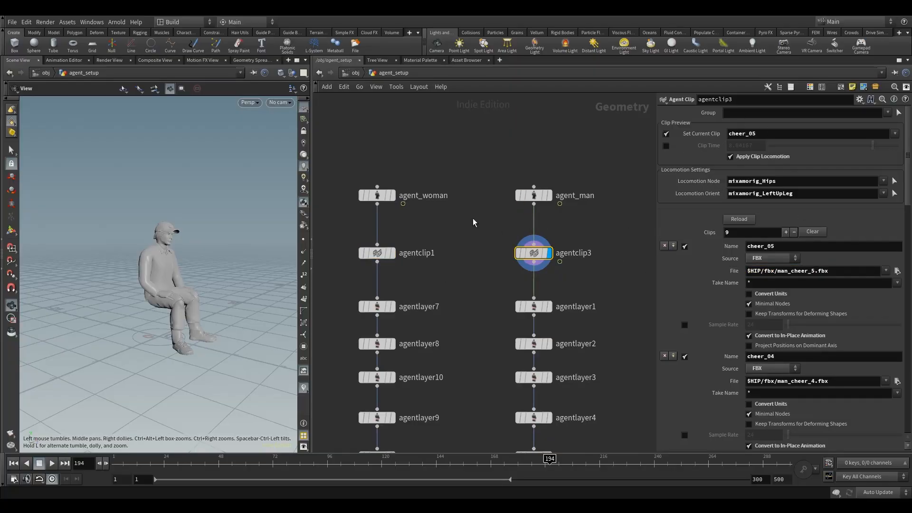
pyautogui.click(40, 465)
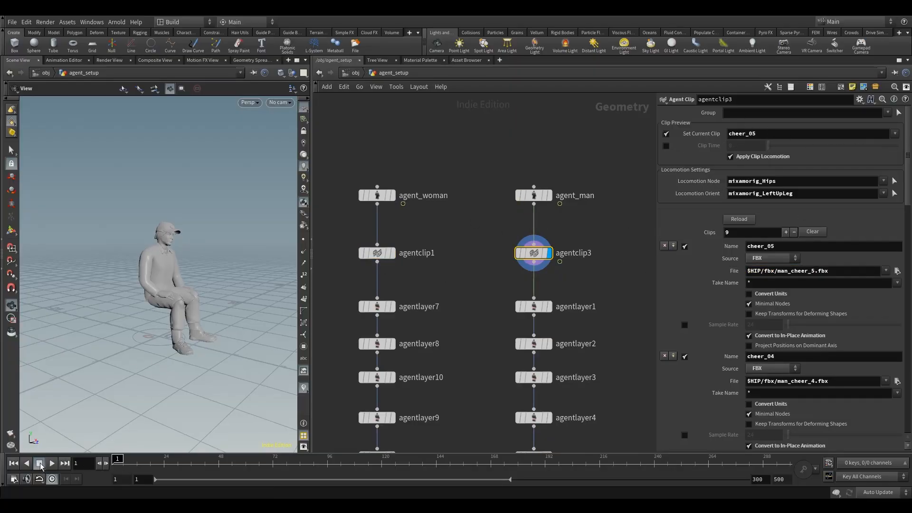
pyautogui.click(50, 464)
pyautogui.click(894, 133)
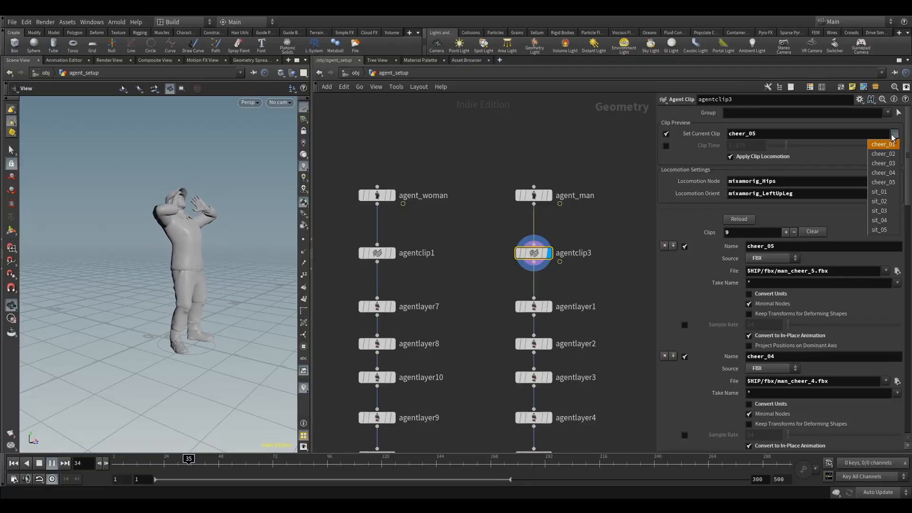
pyautogui.click(885, 145)
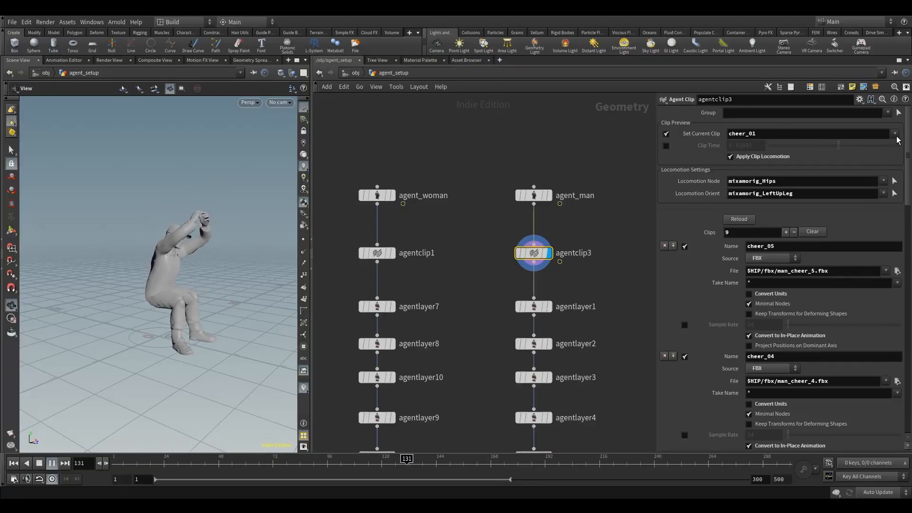
pyautogui.click(896, 136)
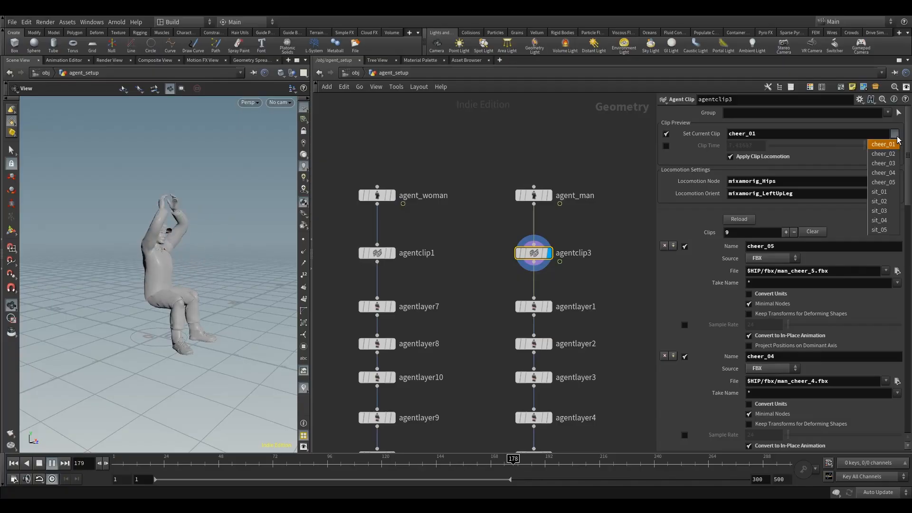
pyautogui.press('Down')
pyautogui.press('Return')
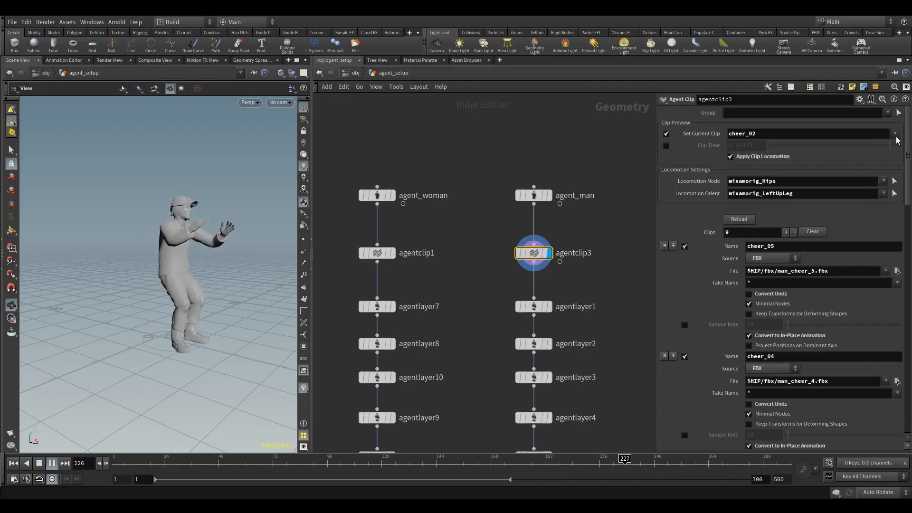
pyautogui.click(895, 136)
pyautogui.press('Down')
pyautogui.press('Return')
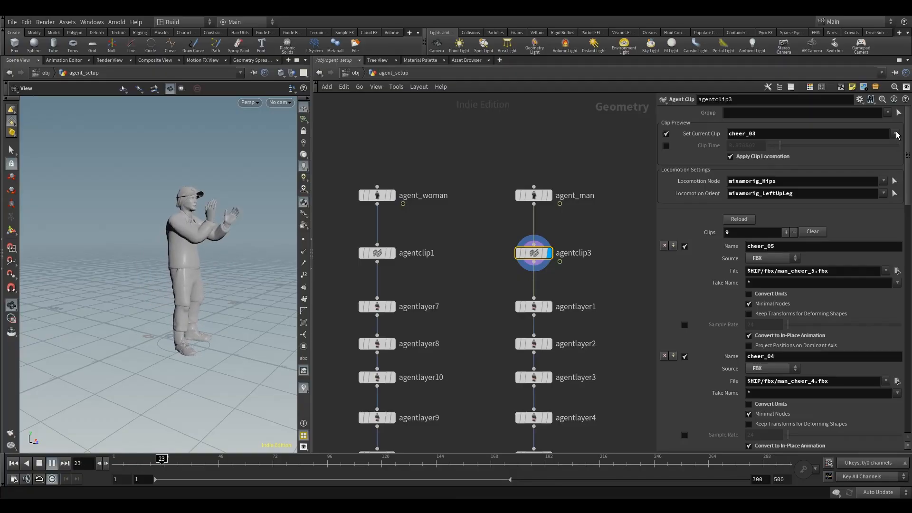
pyautogui.click(896, 135)
pyautogui.click(893, 173)
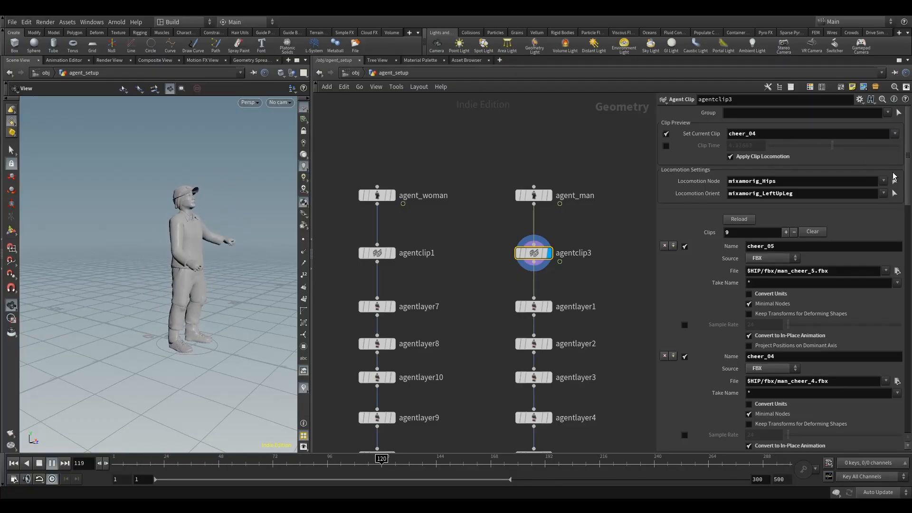
# Scrub the timeline and tumble the viewport to inspect the man agent's cheer_04 motion.
pyautogui.click(462, 459)
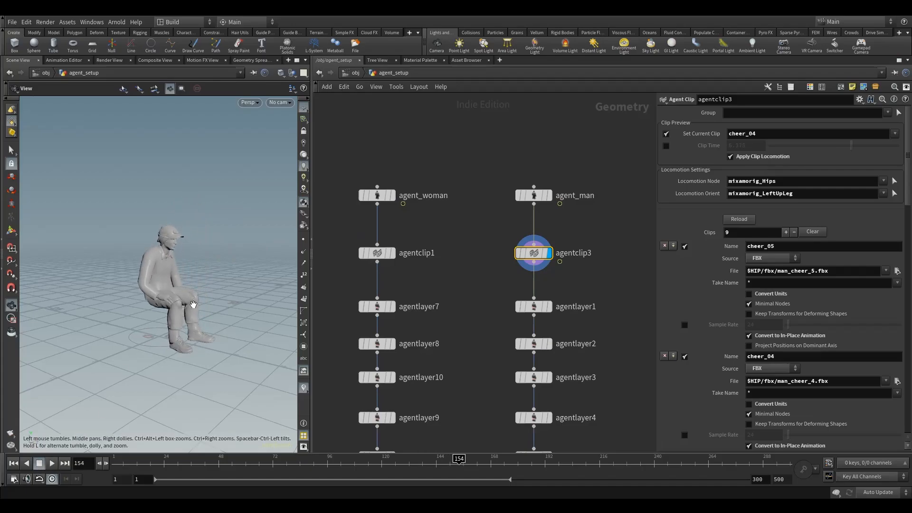
pyautogui.moveTo(429, 459); pyautogui.dragTo(363, 460)
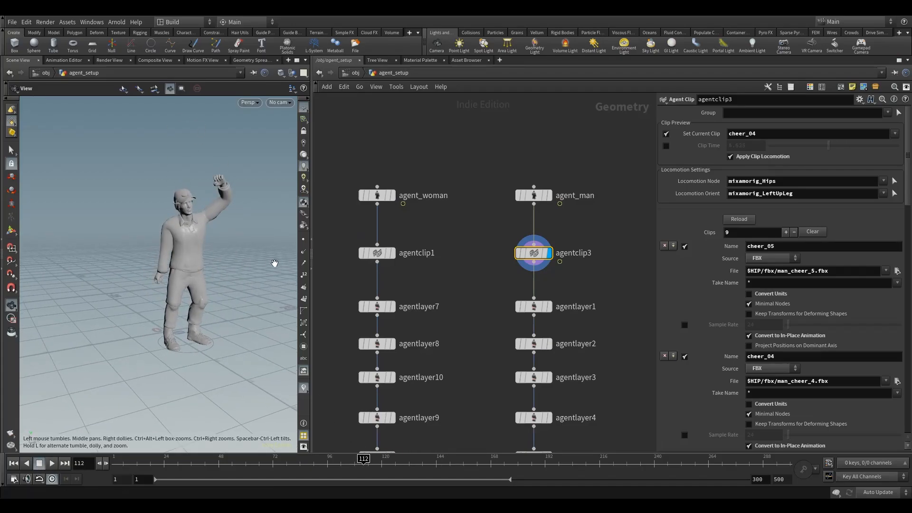
pyautogui.moveTo(193, 244)
pyautogui.mouseDown()
pyautogui.moveTo(140, 220)
pyautogui.moveTo(200, 241)
pyautogui.mouseUp()
# Display agentclip1 to compare the woman agent, then display agentclip3 again and preview its cheer_05 clip.
pyautogui.click(378, 252)
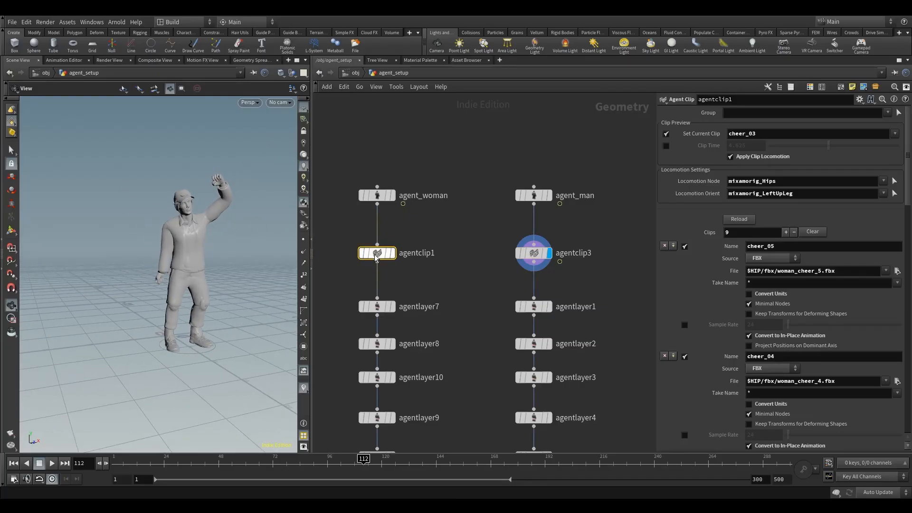
pyautogui.click(392, 253)
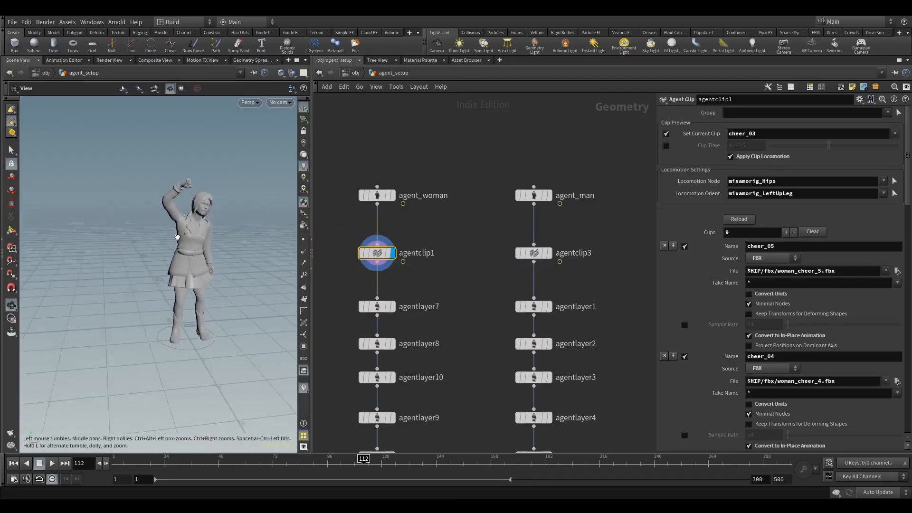
pyautogui.click(535, 253)
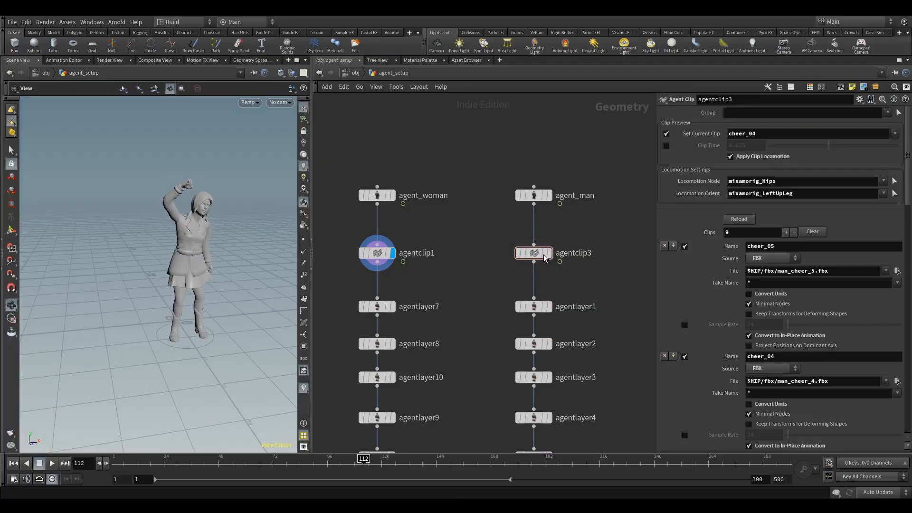
pyautogui.click(549, 252)
pyautogui.moveTo(516, 261); pyautogui.dragTo(516, 262)
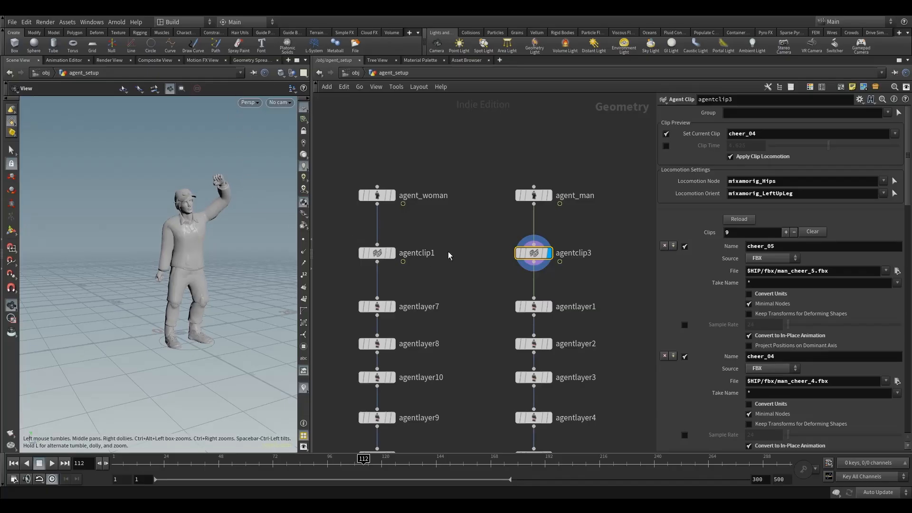
pyautogui.click(896, 135)
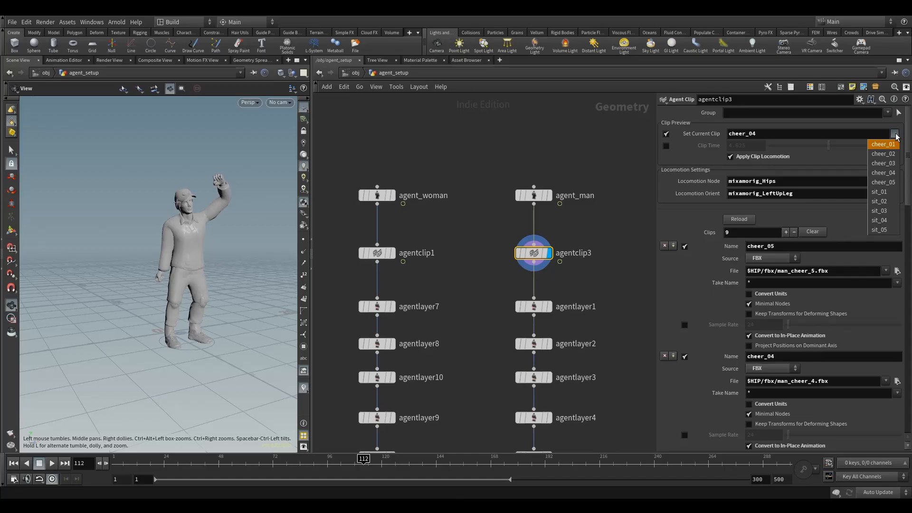
pyautogui.click(891, 182)
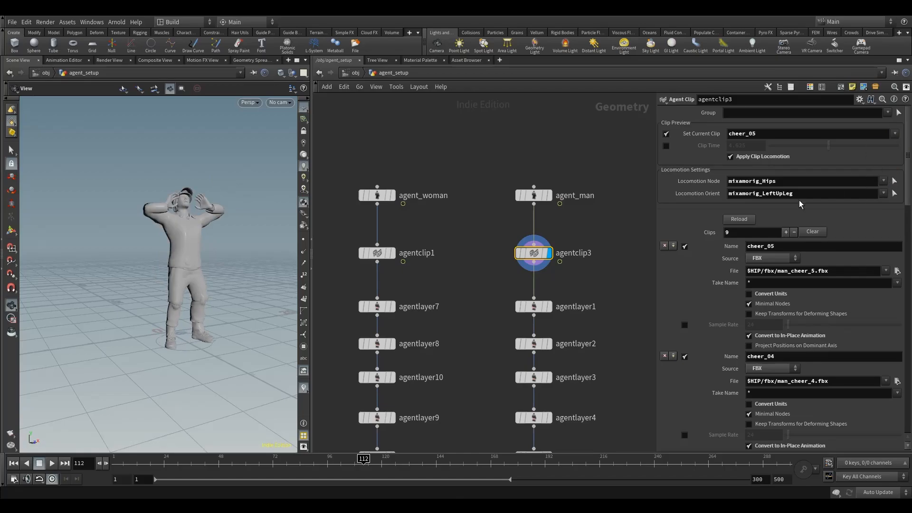
# Restart playback on agentclip3 and preview the man agent's sit_01 through sit_05 clips in turn.
pyautogui.click(53, 464)
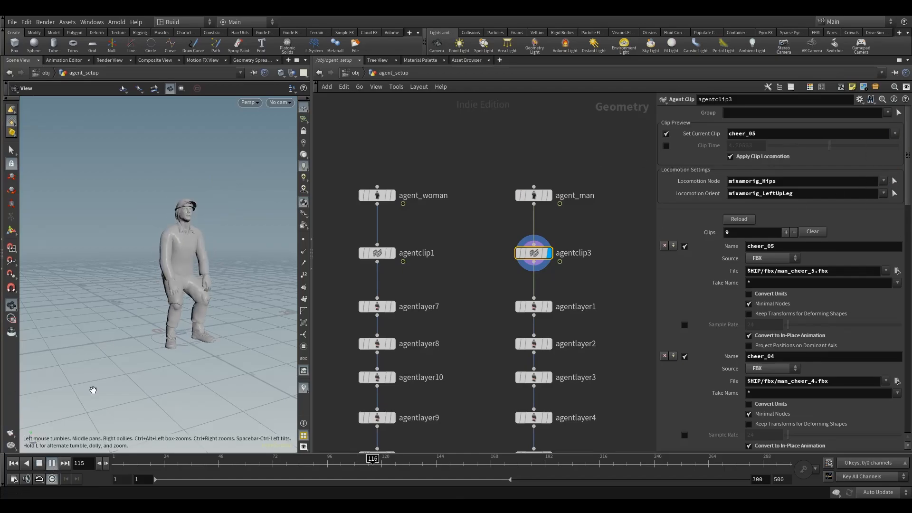
pyautogui.click(896, 134)
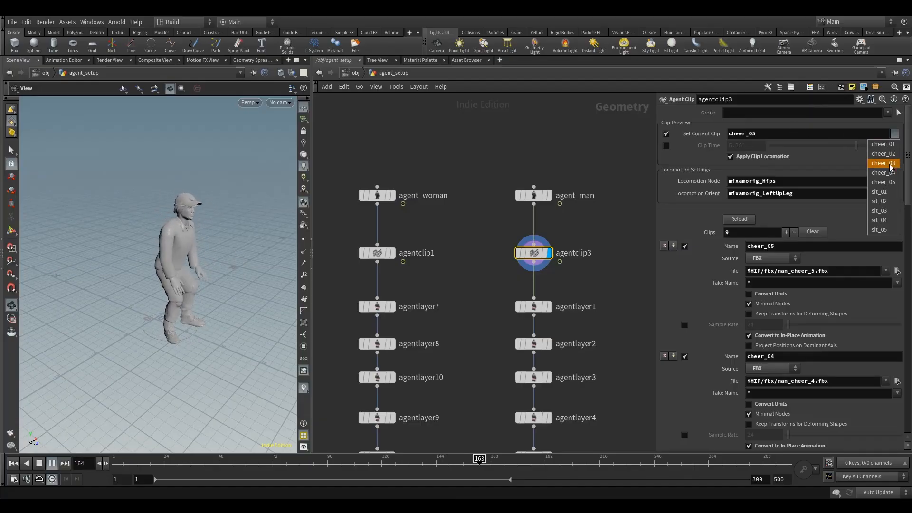
pyautogui.click(882, 157)
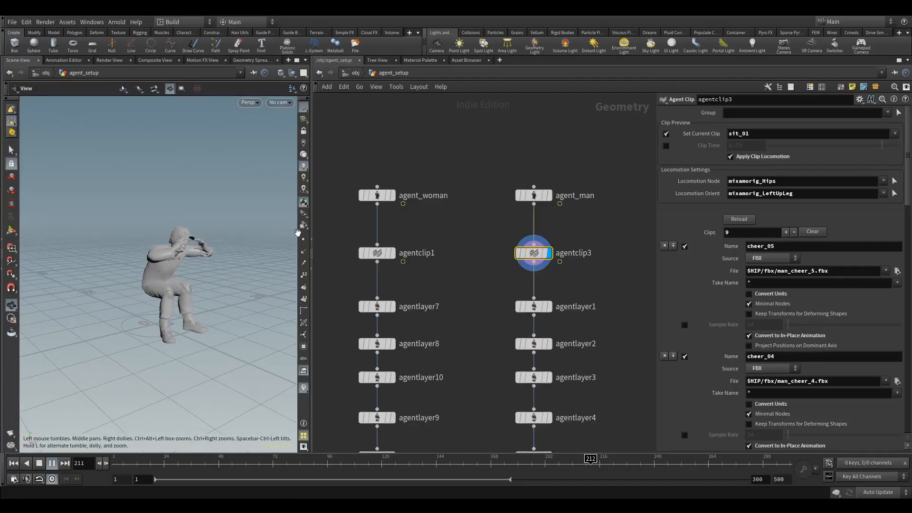
pyautogui.click(894, 134)
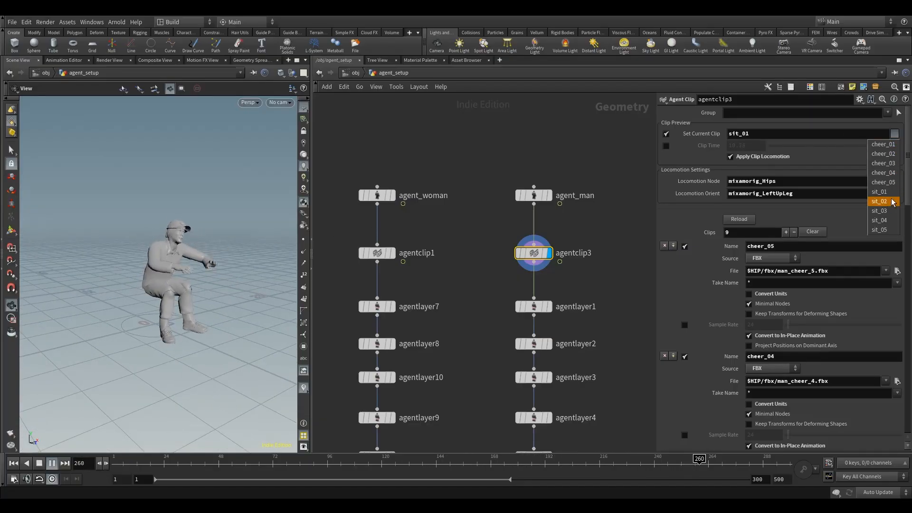
pyautogui.click(879, 201)
pyautogui.click(896, 134)
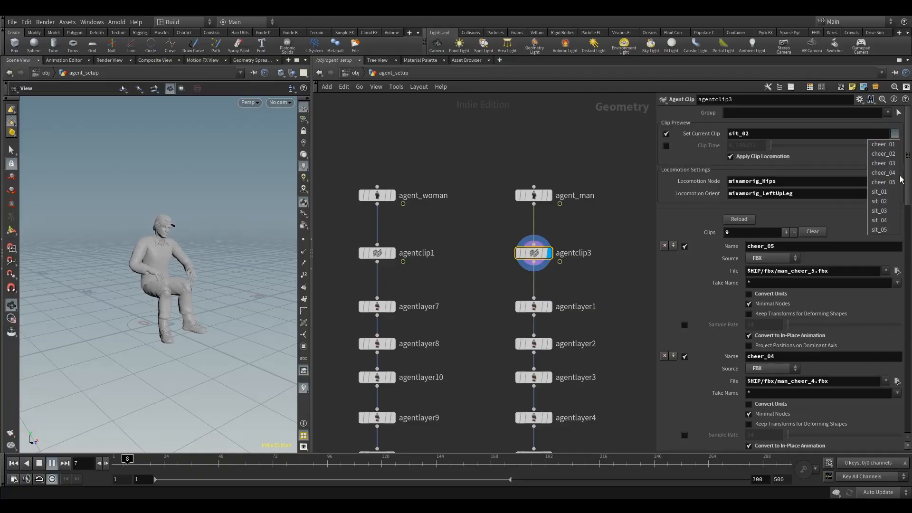
pyautogui.click(892, 211)
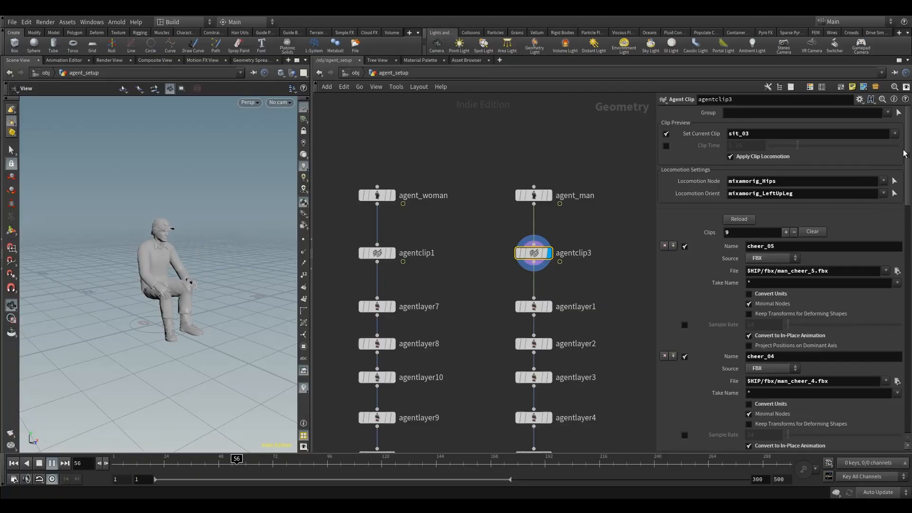
pyautogui.click(896, 135)
pyautogui.click(887, 222)
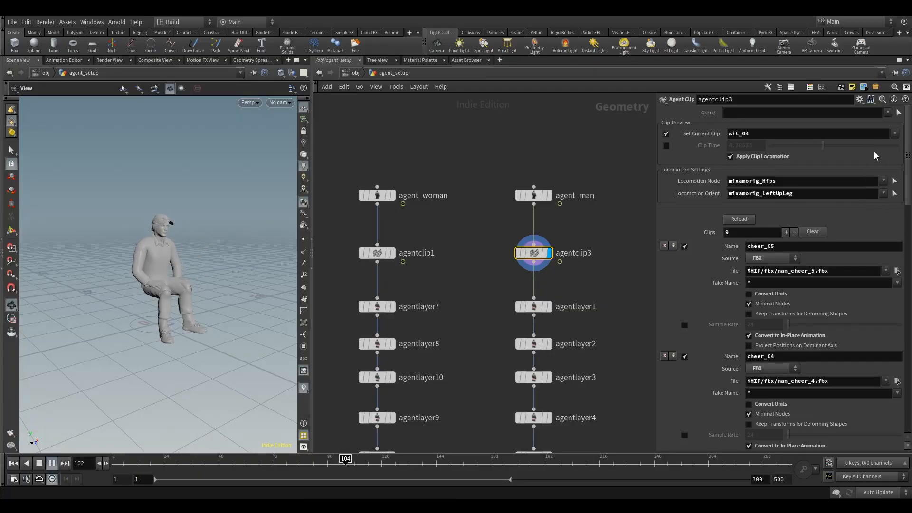
pyautogui.click(896, 134)
pyautogui.click(884, 232)
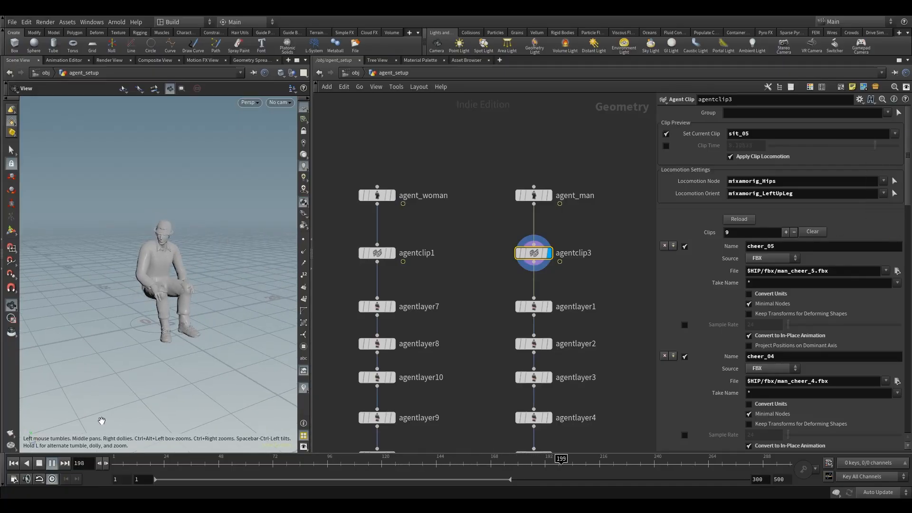
# Scrub the timeline and tumble the viewport to inspect the man agent's sit_05 motion.
pyautogui.click(39, 463)
pyautogui.click(241, 465)
pyautogui.moveTo(280, 468); pyautogui.dragTo(284, 467)
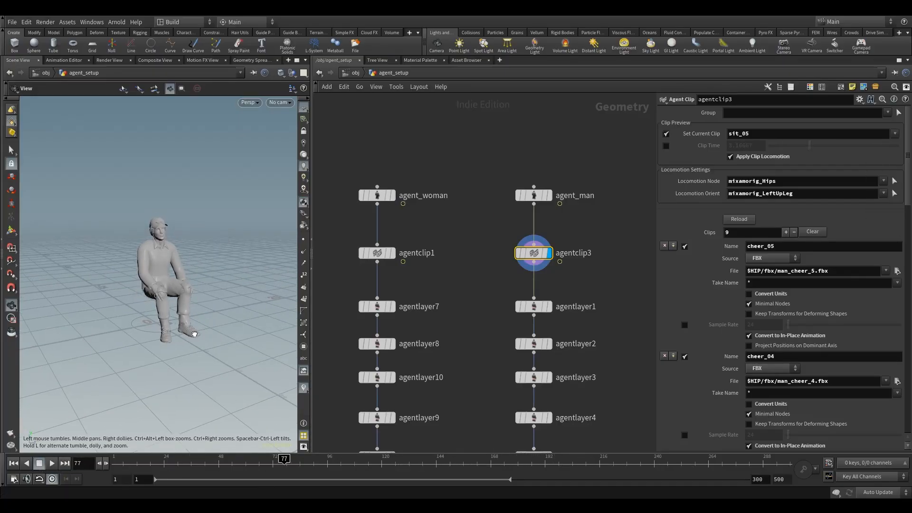
pyautogui.moveTo(195, 297)
pyautogui.mouseDown()
pyautogui.moveTo(168, 288)
pyautogui.moveTo(196, 293)
pyautogui.mouseUp()
pyautogui.scroll(4, 167, 289)
pyautogui.scroll(-2, 185, 276)
pyautogui.moveTo(185, 276); pyautogui.dragTo(202, 304, button='middle')
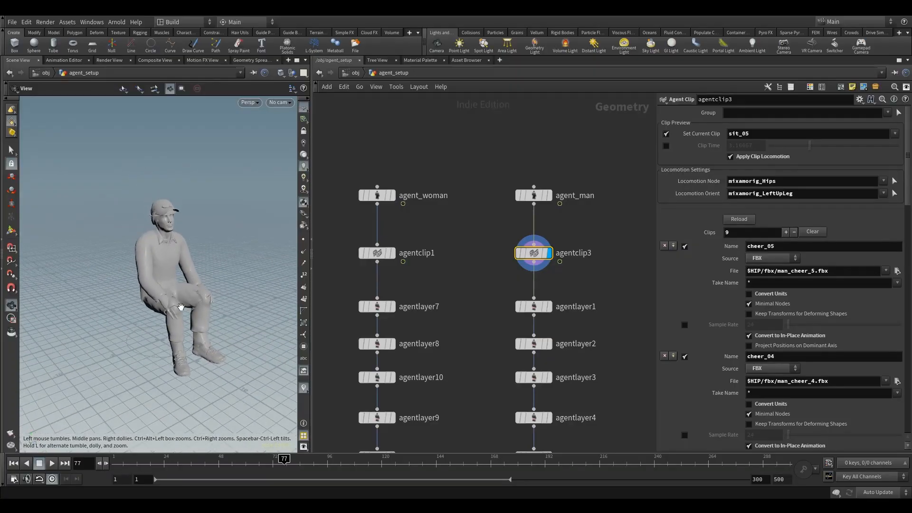
pyautogui.moveTo(202, 304); pyautogui.dragTo(187, 305)
pyautogui.moveTo(282, 464)
pyautogui.mouseDown()
pyautogui.moveTo(234, 464)
pyautogui.moveTo(291, 463)
pyautogui.mouseUp()
pyautogui.moveTo(151, 304); pyautogui.dragTo(169, 321)
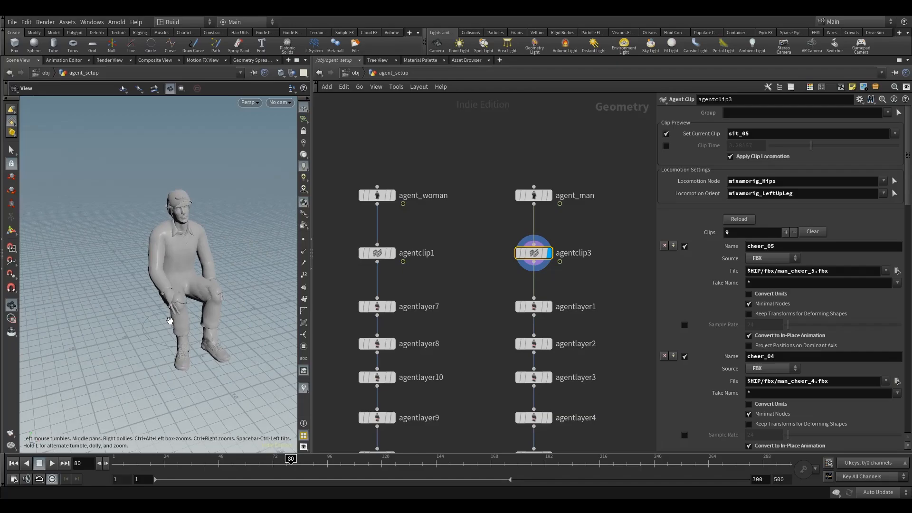
pyautogui.moveTo(185, 309); pyautogui.dragTo(195, 294)
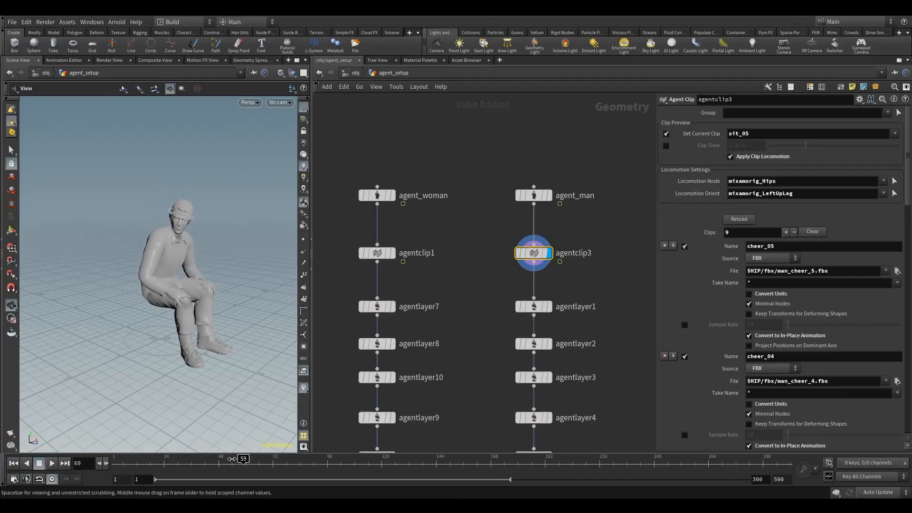
# Rewind and replay the animation while previewing the sit_05, sit_04 and sit_03 clips.
pyautogui.click(895, 134)
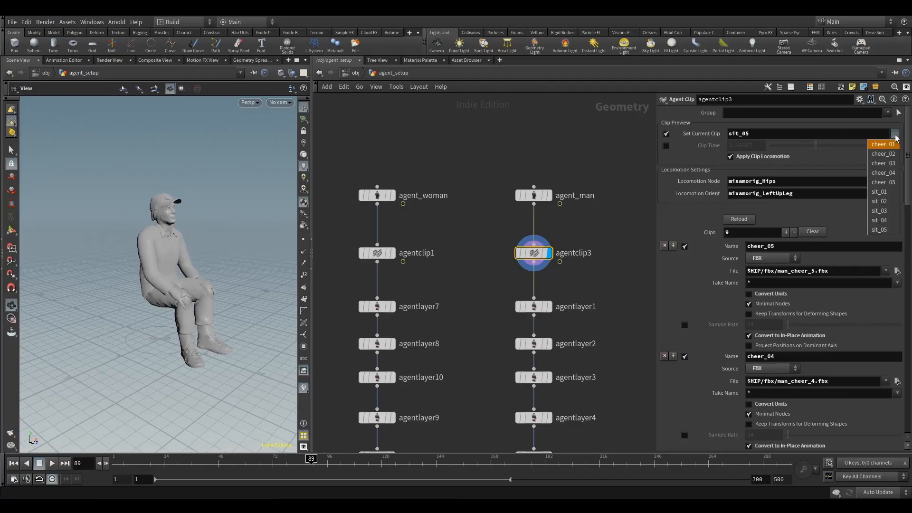
pyautogui.click(881, 230)
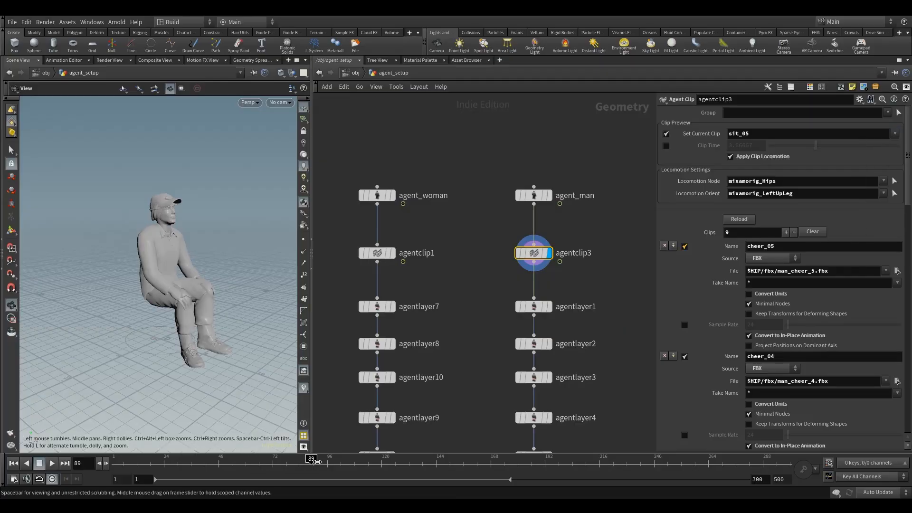
pyautogui.moveTo(315, 461); pyautogui.dragTo(125, 462)
pyautogui.click(53, 464)
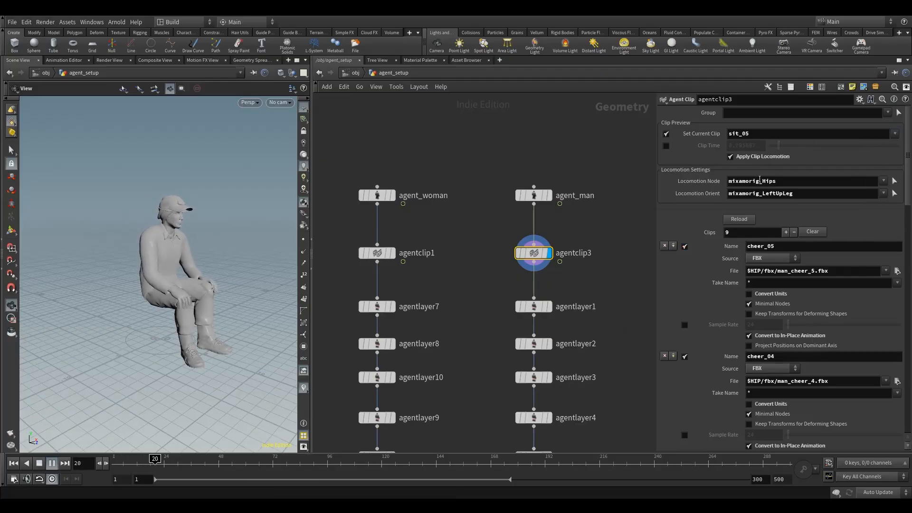
pyautogui.click(894, 133)
pyautogui.click(890, 222)
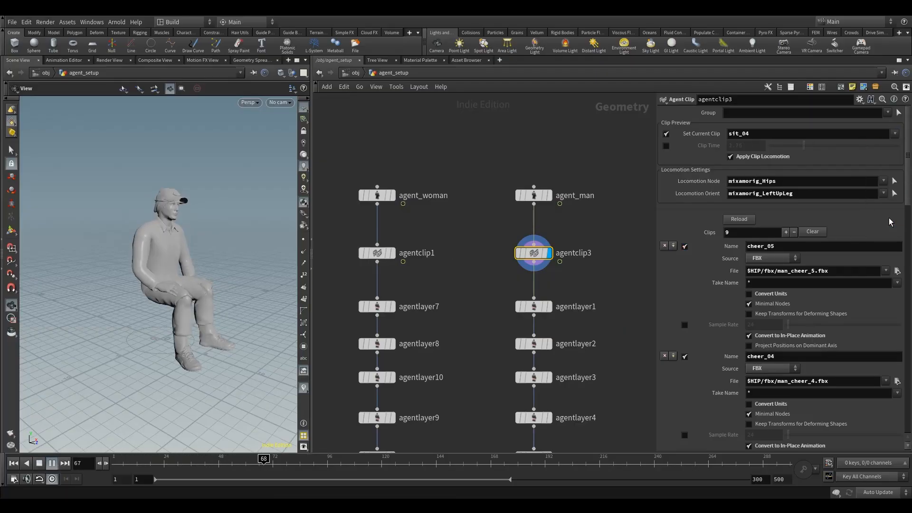
pyautogui.click(894, 134)
pyautogui.click(883, 215)
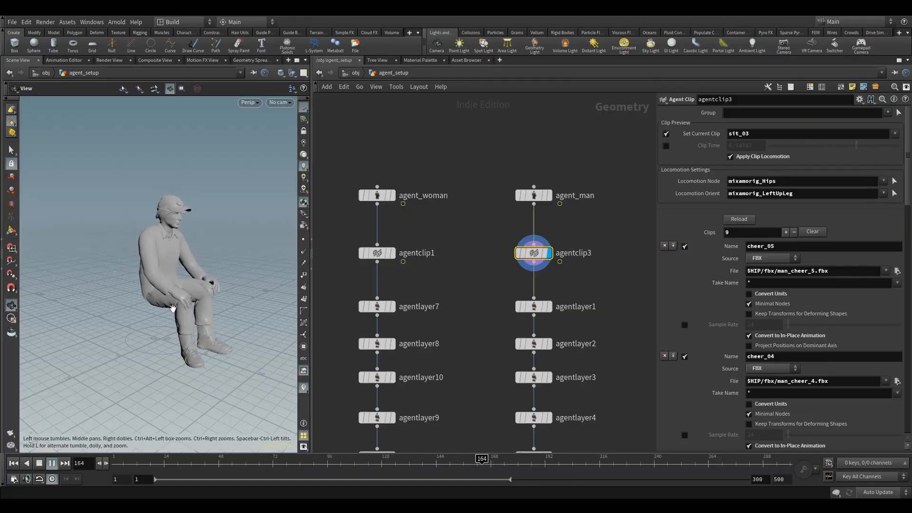
# Tumble around the man agent while previewing the sit_03, sit_02 and sit_01 clips.
pyautogui.moveTo(173, 308); pyautogui.dragTo(192, 300)
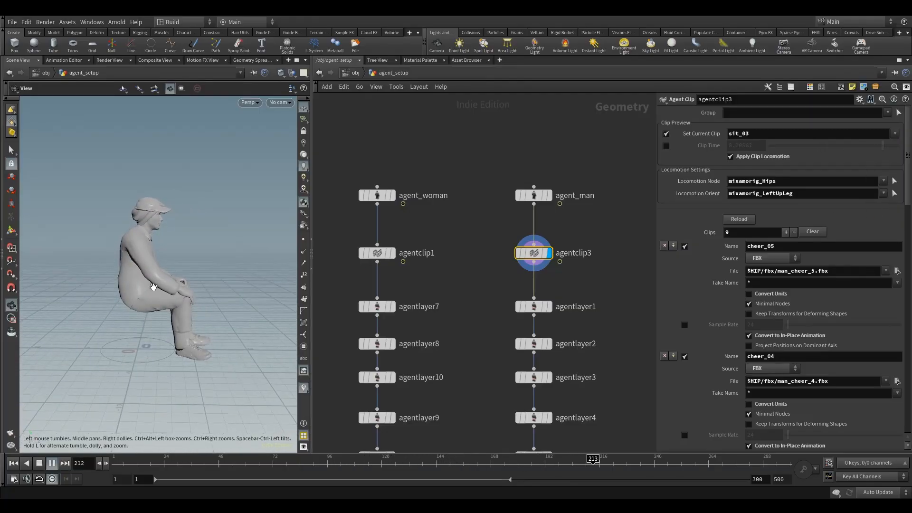
pyautogui.moveTo(153, 287); pyautogui.dragTo(226, 267, button='right')
pyautogui.moveTo(226, 284); pyautogui.dragTo(195, 286)
pyautogui.moveTo(195, 286); pyautogui.dragTo(158, 289, button='middle')
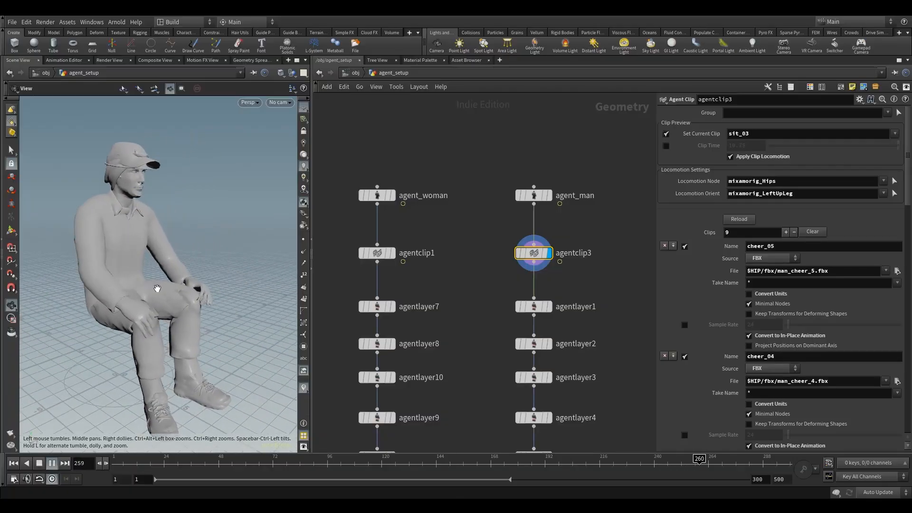
pyautogui.moveTo(157, 289); pyautogui.dragTo(158, 301, button='right')
pyautogui.moveTo(158, 301); pyautogui.dragTo(148, 307)
pyautogui.click(894, 133)
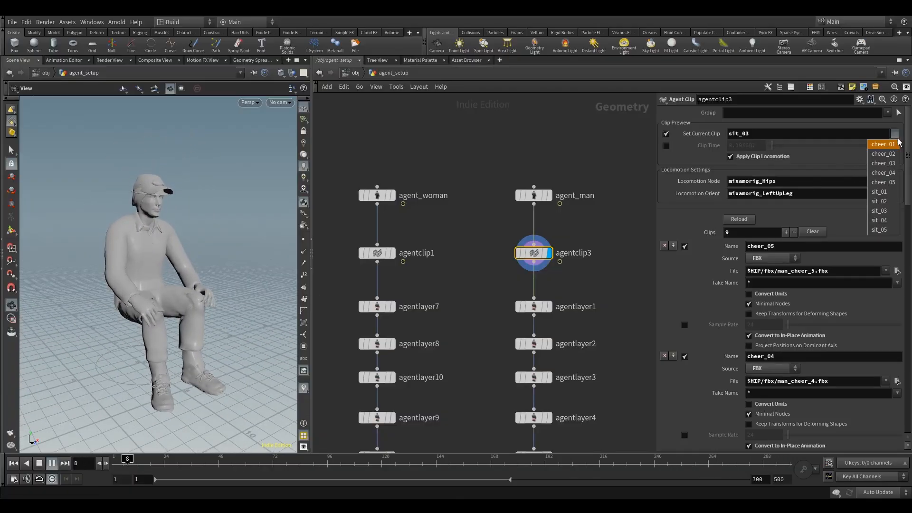
pyautogui.click(883, 202)
pyautogui.moveTo(215, 269); pyautogui.dragTo(203, 278, button='right')
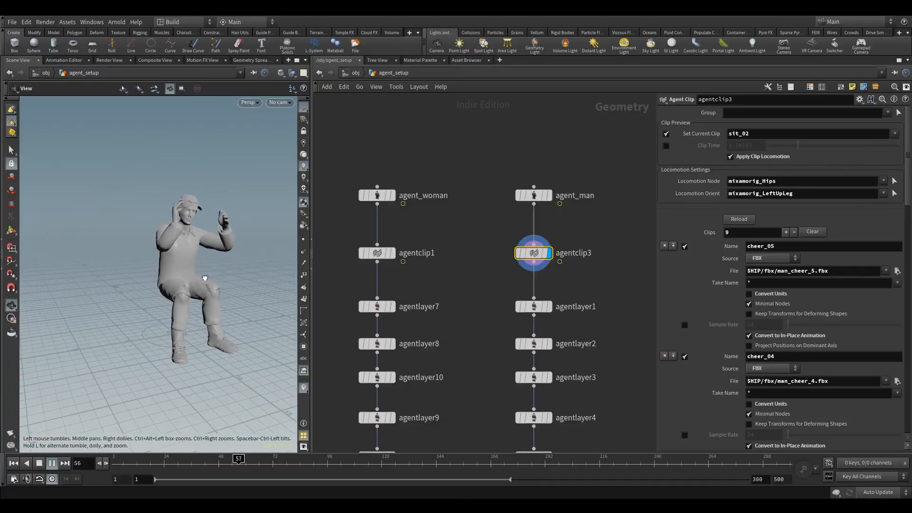
pyautogui.moveTo(204, 279); pyautogui.dragTo(215, 273, button='middle')
pyautogui.moveTo(208, 245); pyautogui.dragTo(199, 251)
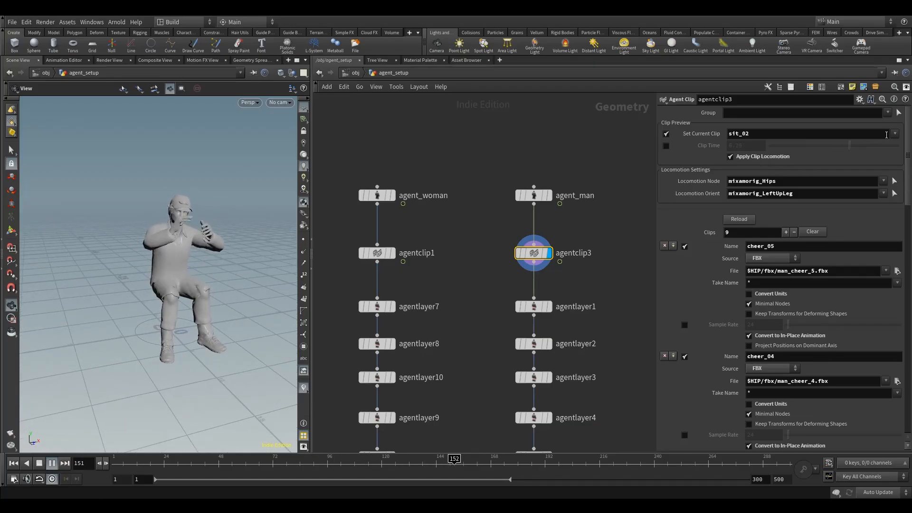
pyautogui.click(895, 134)
pyautogui.click(883, 190)
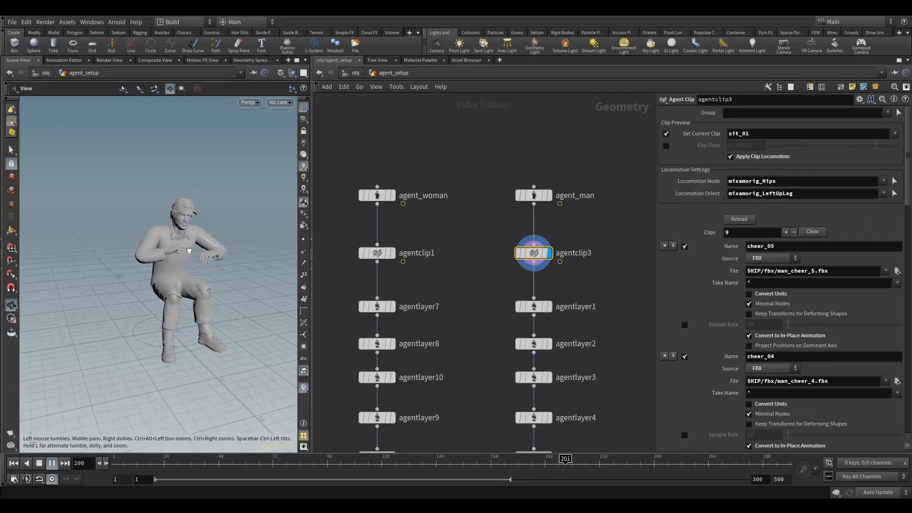
# Preview the sit_04 and sit_02 clips, then stop playback and rewind the timeline to frame 12.
pyautogui.click(894, 133)
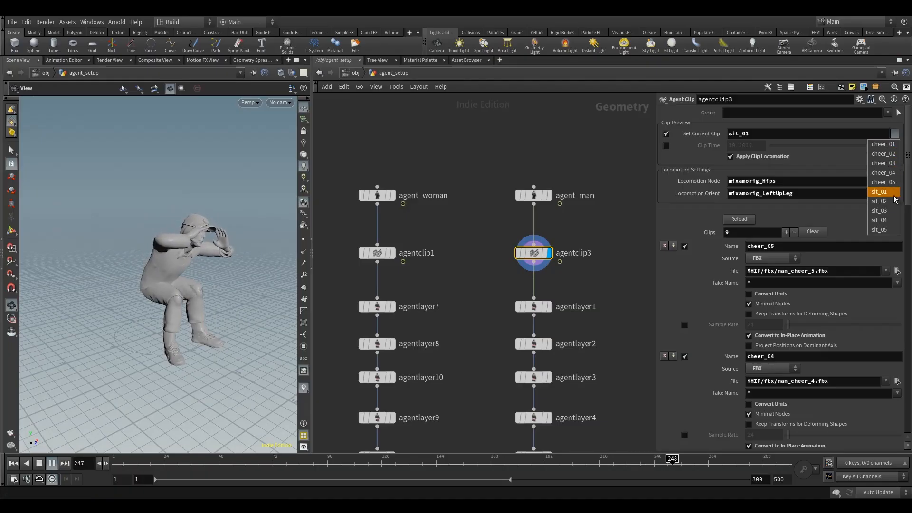
pyautogui.click(884, 197)
pyautogui.moveTo(189, 238)
pyautogui.mouseDown()
pyautogui.moveTo(170, 248)
pyautogui.moveTo(200, 240)
pyautogui.mouseUp()
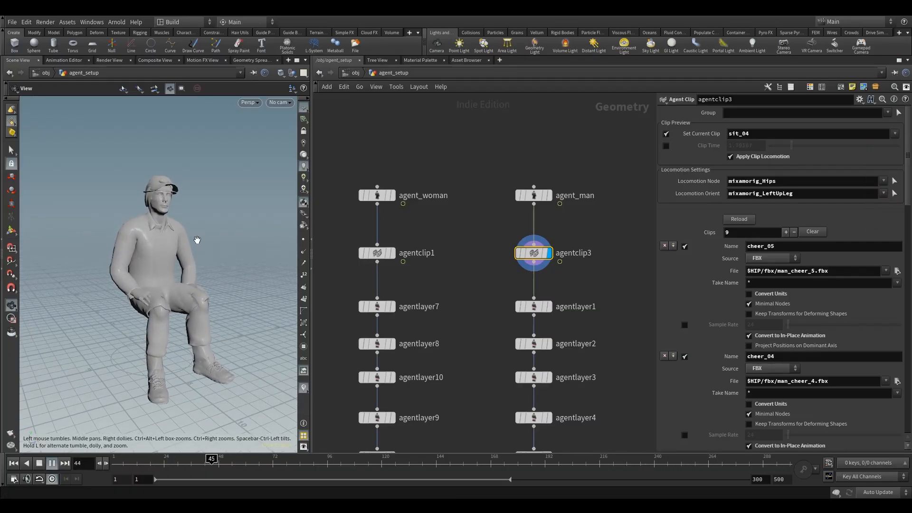
pyautogui.click(895, 134)
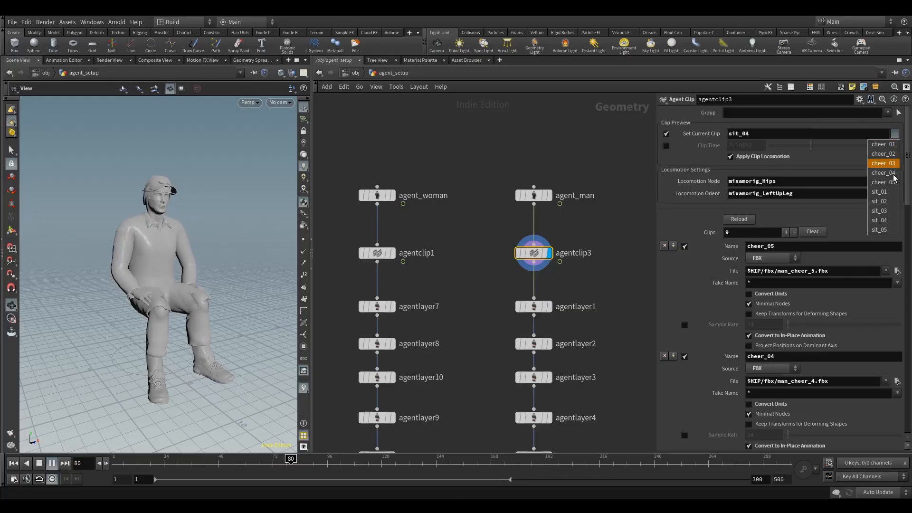
pyautogui.click(879, 201)
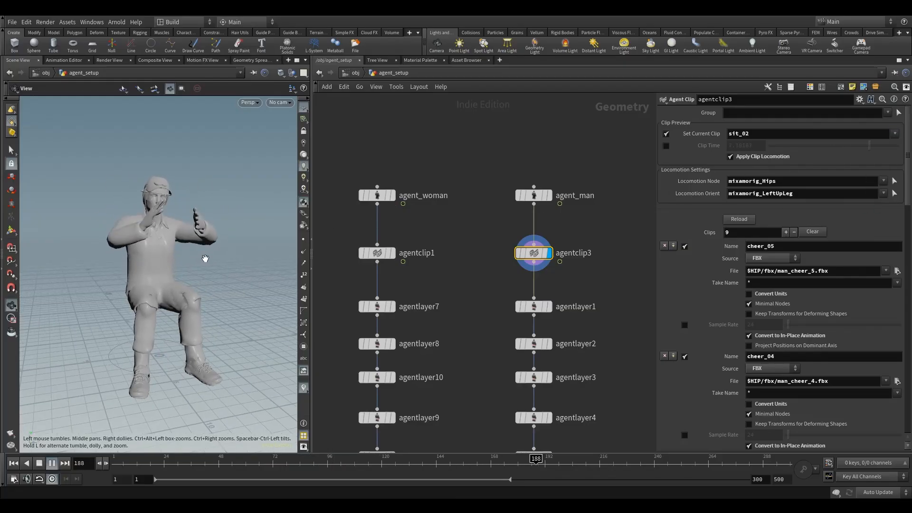
pyautogui.click(41, 462)
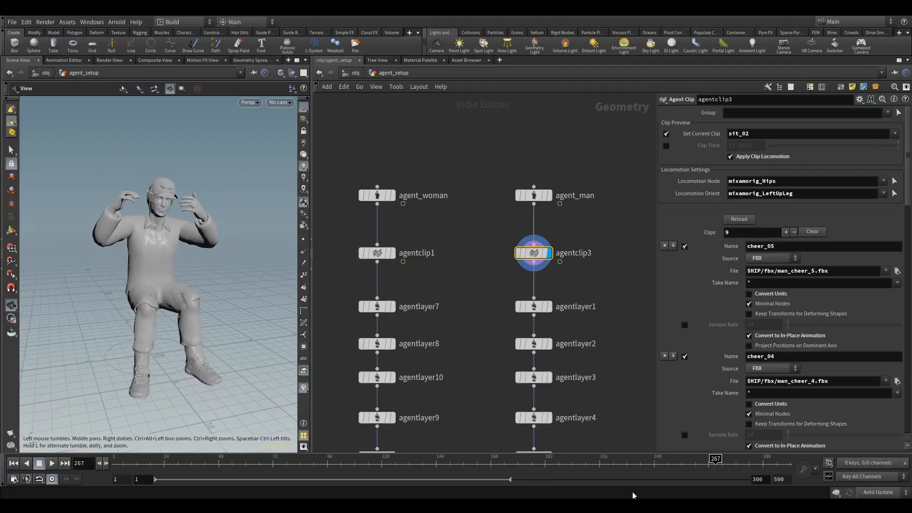
pyautogui.moveTo(715, 459); pyautogui.dragTo(137, 460)
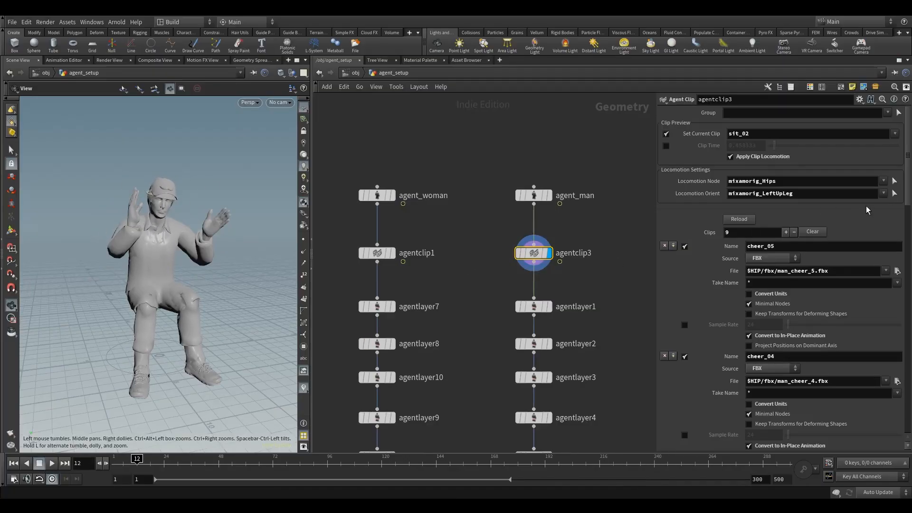
# Add a new clip to agentclip3 loading $HIP/fbx/man_wave.fbx, enable Convert to In-Place Animation, and name it wave_01.
pyautogui.click(673, 246)
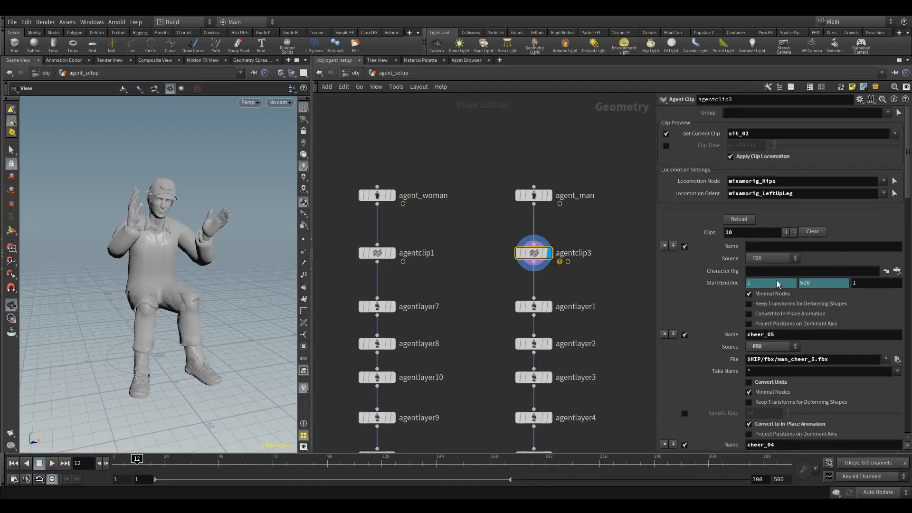
pyautogui.click(897, 270)
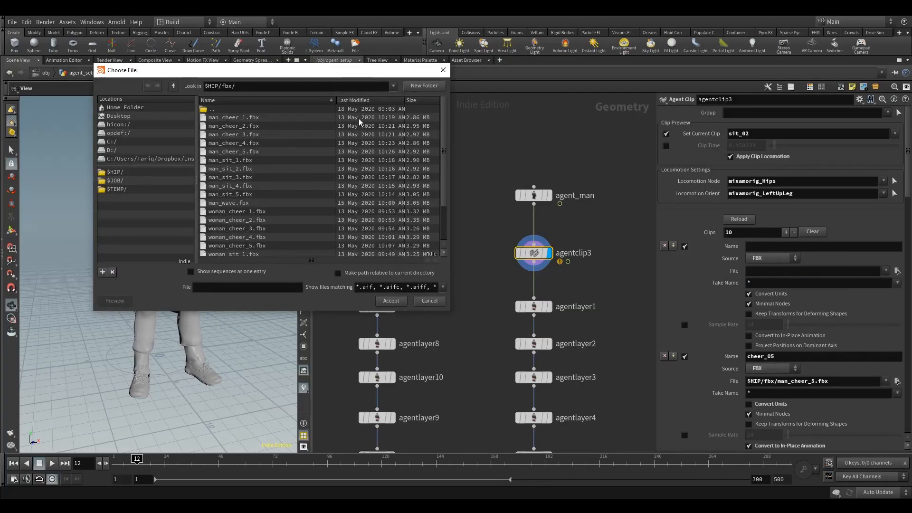
pyautogui.scroll(-2, 252, 161)
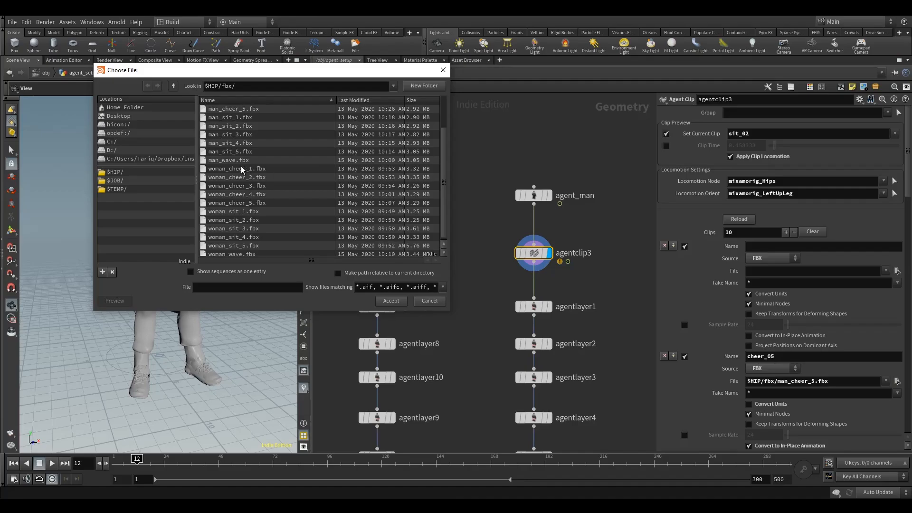
pyautogui.click(227, 160)
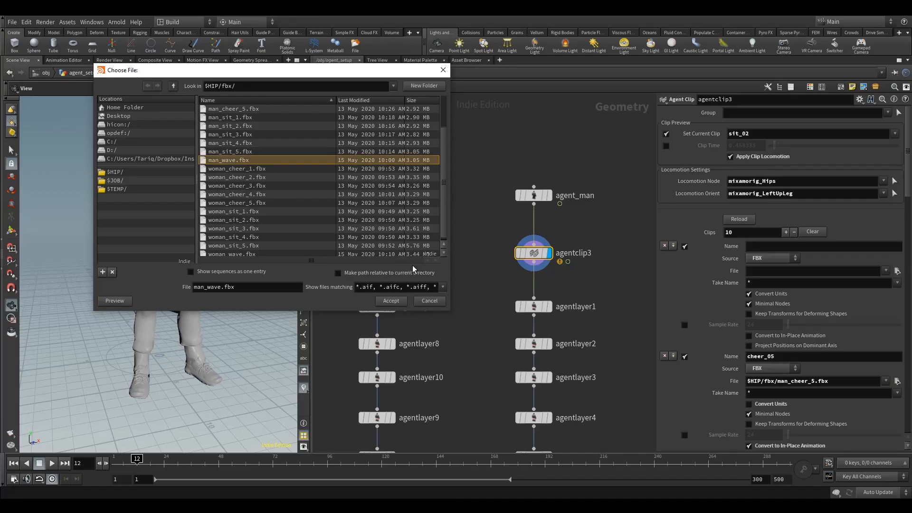
pyautogui.click(395, 301)
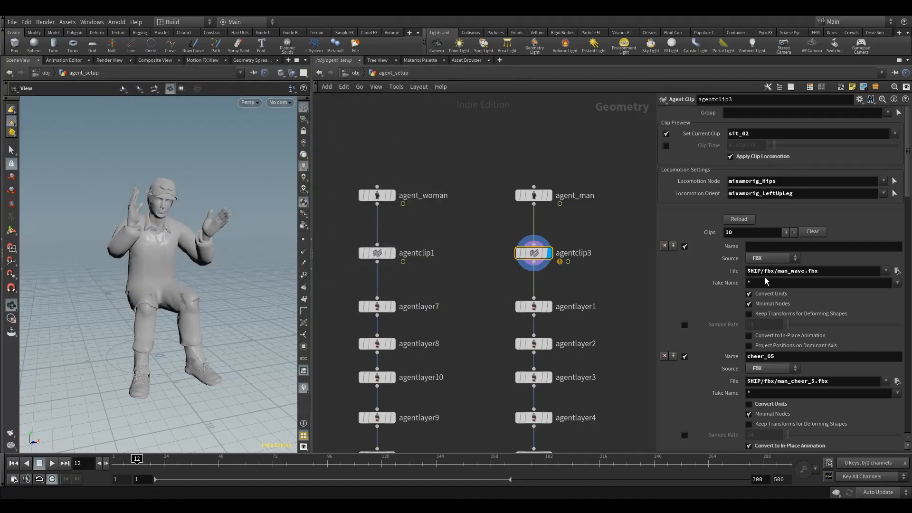
pyautogui.click(764, 337)
pyautogui.click(762, 243)
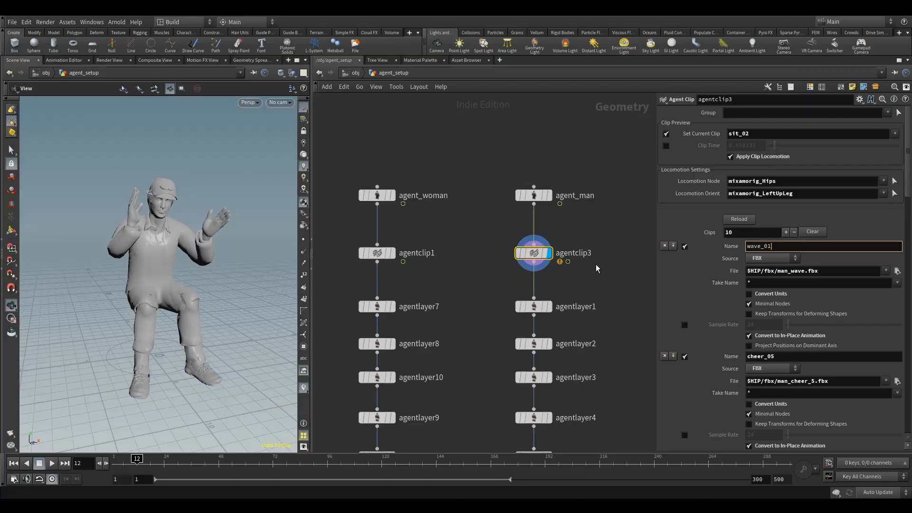
# Enter wave_01 as the man's new clip name and switch the clip preview to wave_01.
pyautogui.write('wave_01')
pyautogui.press('Return')
pyautogui.click(893, 134)
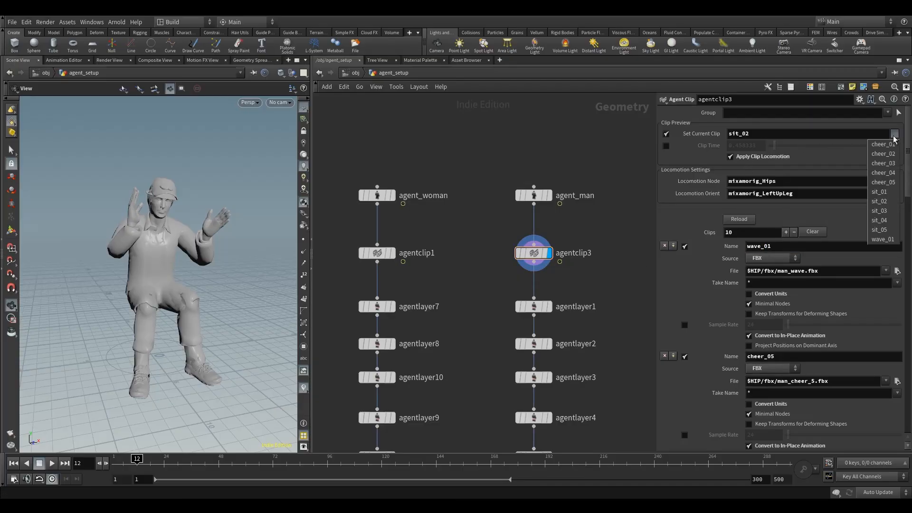
pyautogui.click(882, 238)
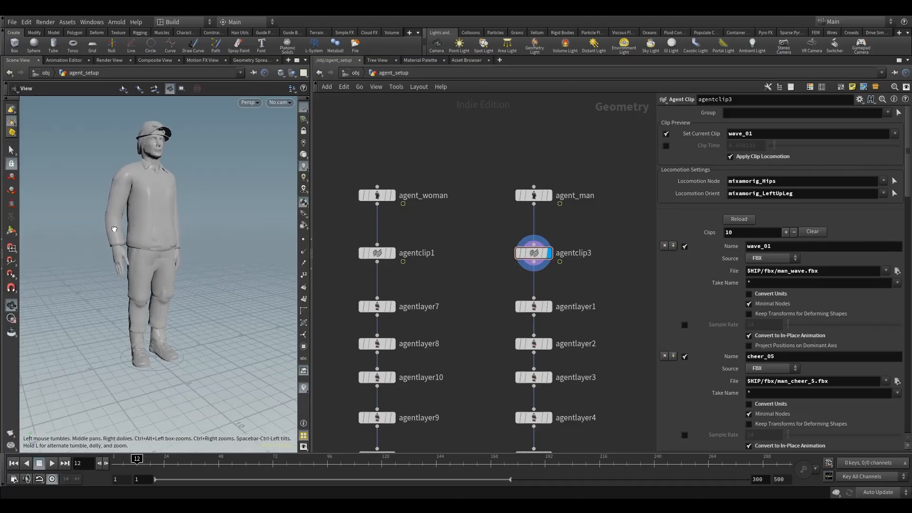
# Play, stop and scrub the wave_01 clip on the man agent while tumbling around it to inspect the motion.
pyautogui.scroll(-5, 114, 229)
pyautogui.moveTo(114, 229); pyautogui.dragTo(138, 266)
pyautogui.click(55, 463)
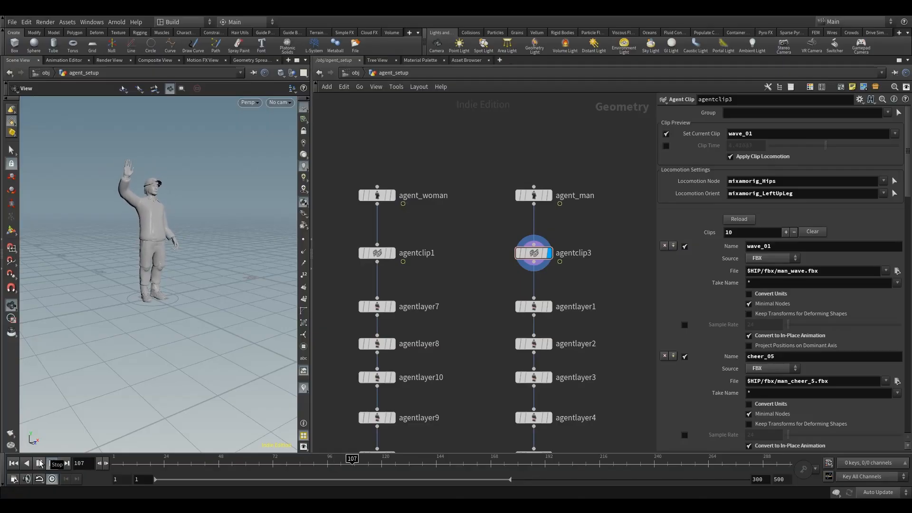
pyautogui.click(39, 463)
pyautogui.moveTo(137, 323); pyautogui.dragTo(138, 320)
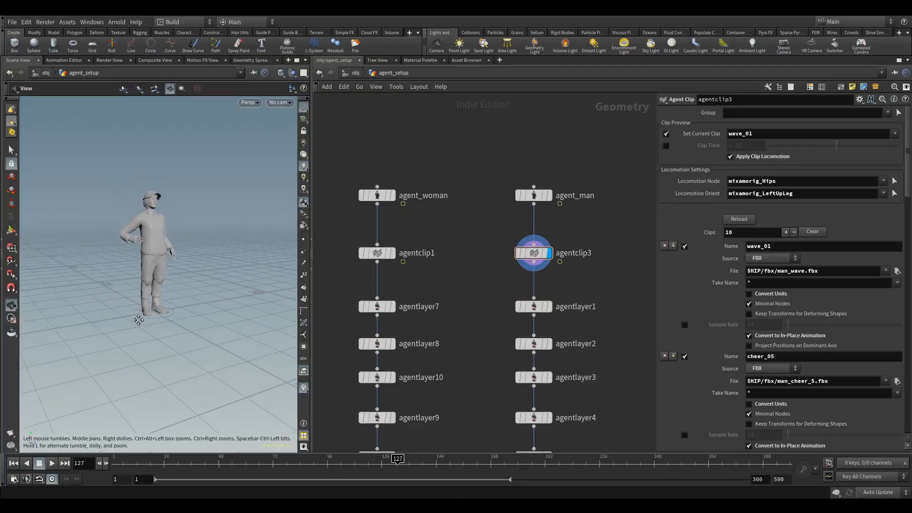
pyautogui.moveTo(139, 320); pyautogui.dragTo(206, 298, button='right')
pyautogui.moveTo(398, 459); pyautogui.dragTo(204, 460)
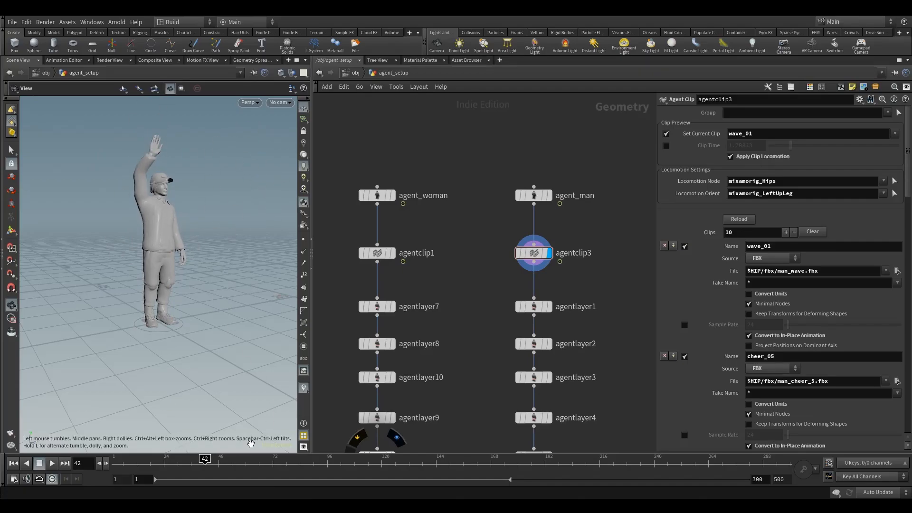
pyautogui.moveTo(205, 459)
pyautogui.mouseDown()
pyautogui.moveTo(185, 459)
pyautogui.moveTo(397, 459)
pyautogui.moveTo(143, 459)
pyautogui.moveTo(218, 459)
pyautogui.mouseUp()
pyautogui.moveTo(176, 332); pyautogui.dragTo(170, 306)
pyautogui.moveTo(170, 306); pyautogui.dragTo(200, 391, button='middle')
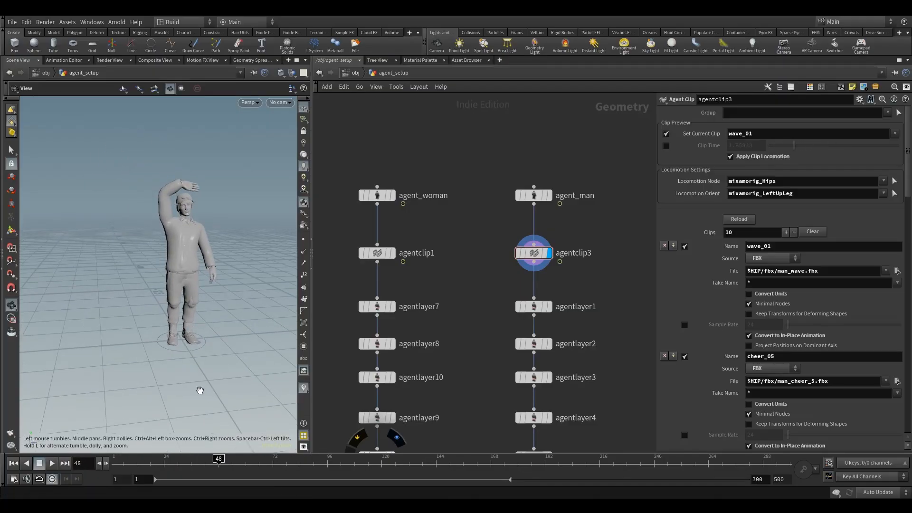
pyautogui.moveTo(120, 465); pyautogui.dragTo(118, 465)
pyautogui.moveTo(201, 333); pyautogui.dragTo(164, 297)
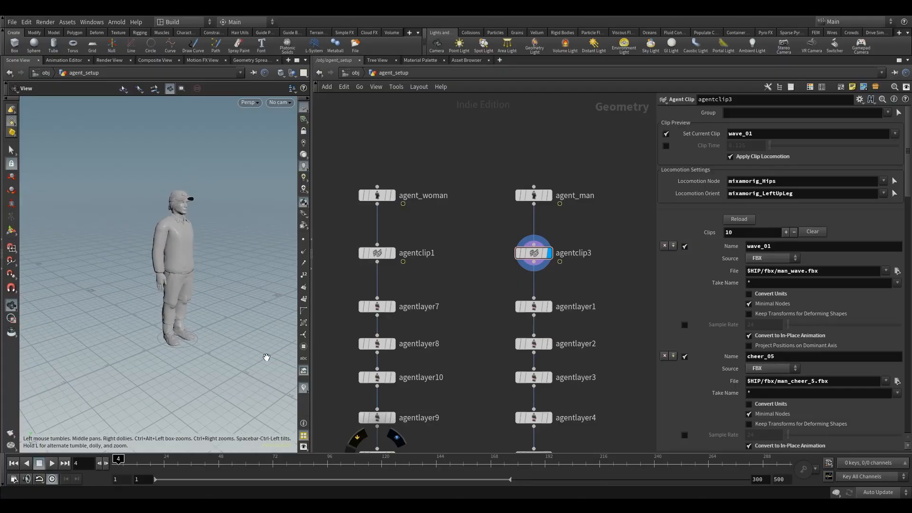
pyautogui.moveTo(123, 461); pyautogui.dragTo(127, 460)
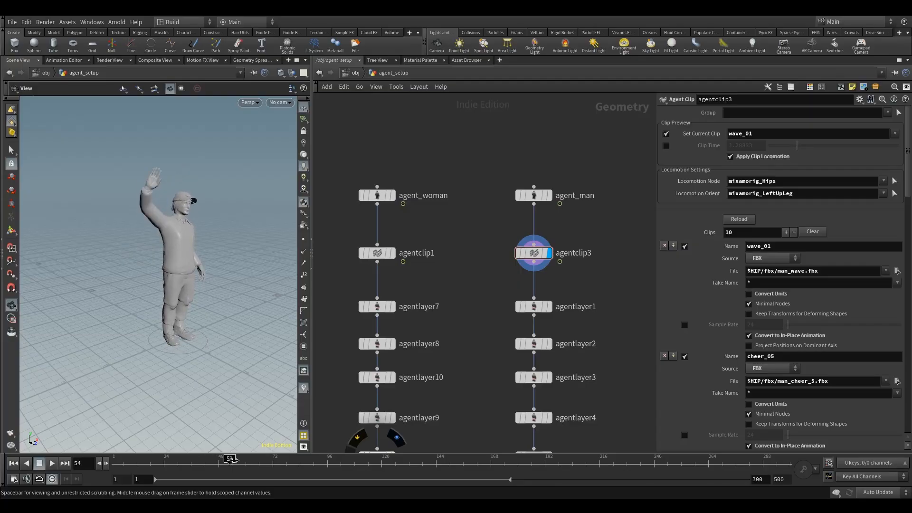
pyautogui.moveTo(268, 461); pyautogui.dragTo(114, 466)
# Select and display agentclip1, then add a new clip entry to its clip list.
pyautogui.moveTo(569, 323); pyautogui.dragTo(384, 272)
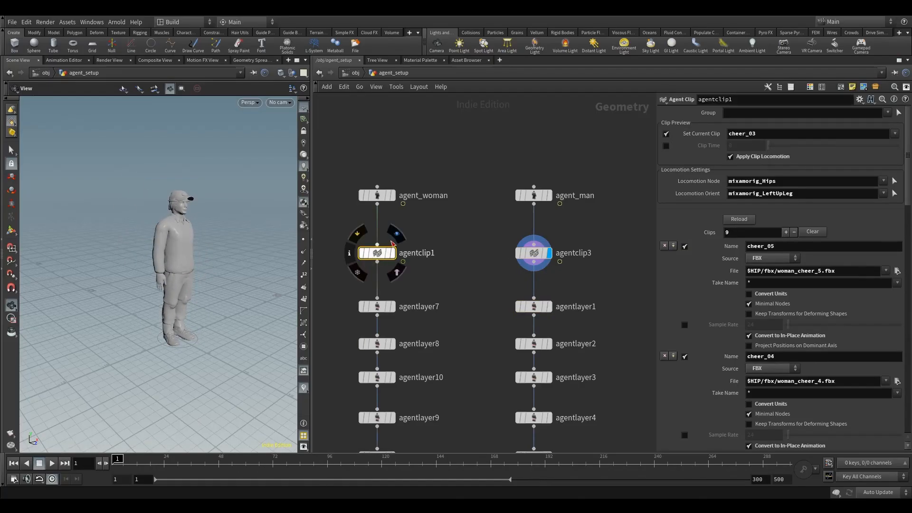
pyautogui.click(377, 244)
pyautogui.click(429, 235)
pyautogui.moveTo(378, 204); pyautogui.dragTo(379, 247)
pyautogui.click(377, 244)
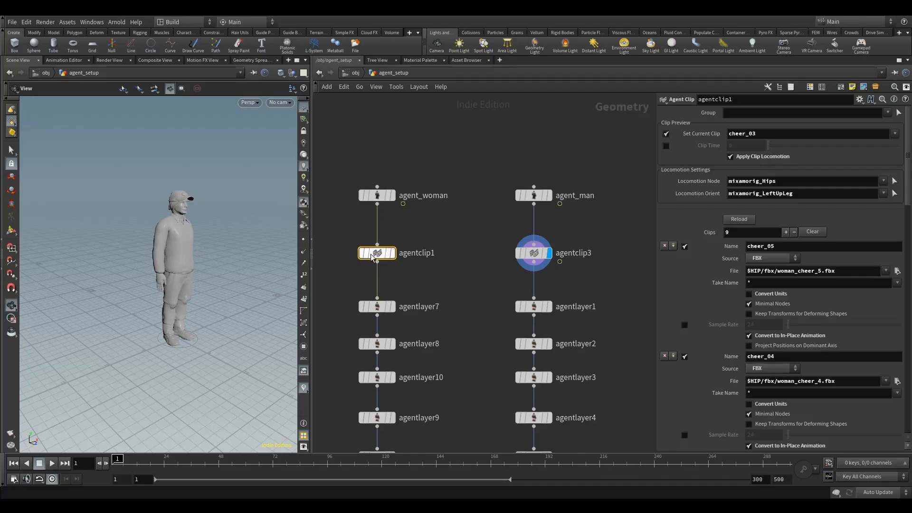
pyautogui.click(393, 253)
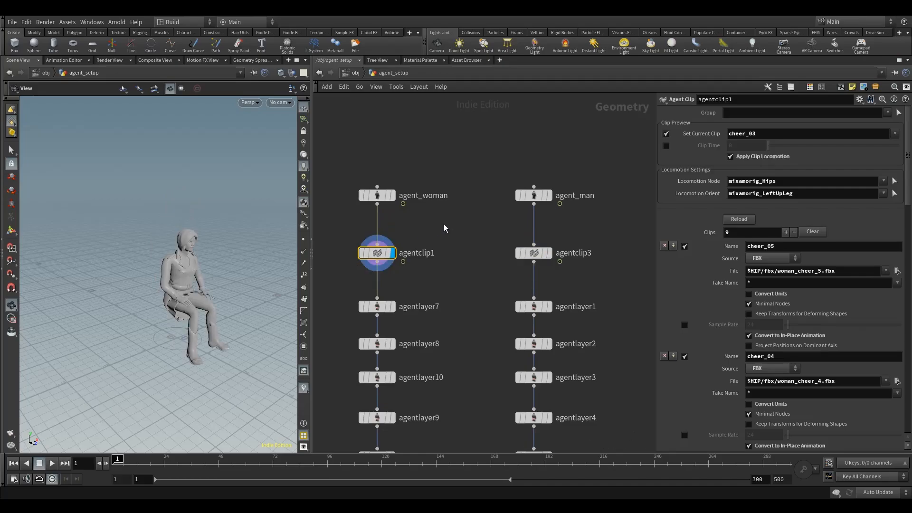
pyautogui.click(673, 246)
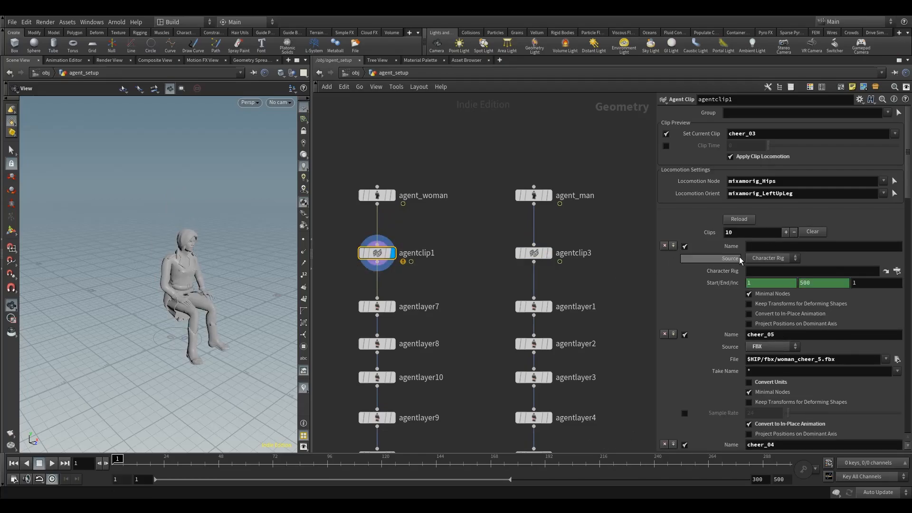
# Set the woman's new clip source to FBX and load $HIP/fbx/woman_wave.fbx as its file.
pyautogui.click(533, 252)
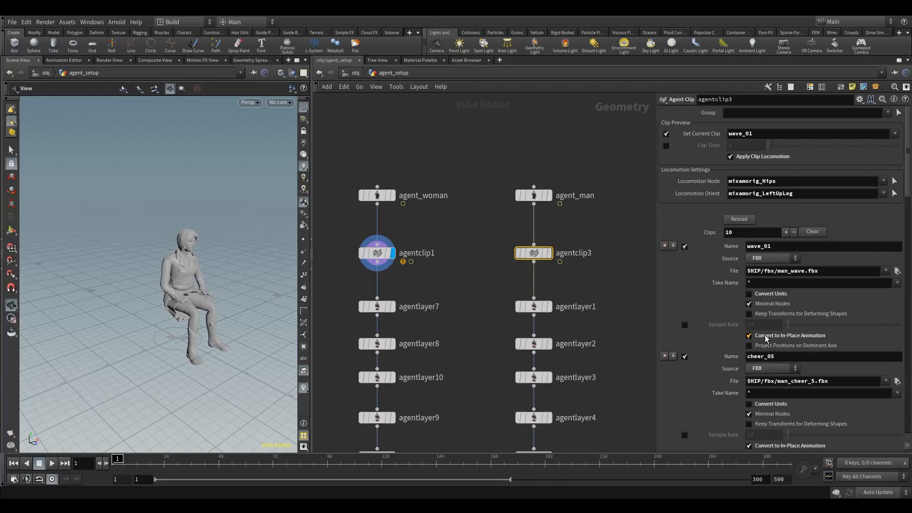
pyautogui.click(377, 252)
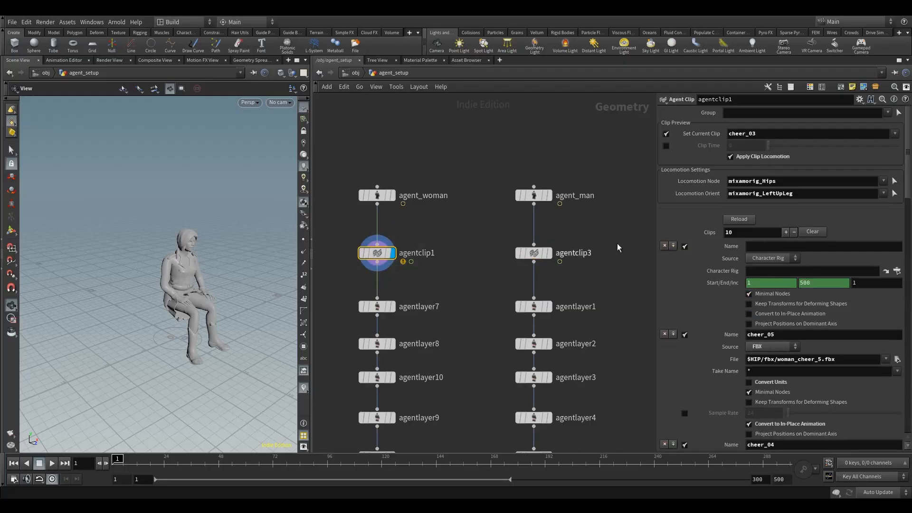
pyautogui.click(765, 258)
pyautogui.click(768, 280)
pyautogui.click(897, 270)
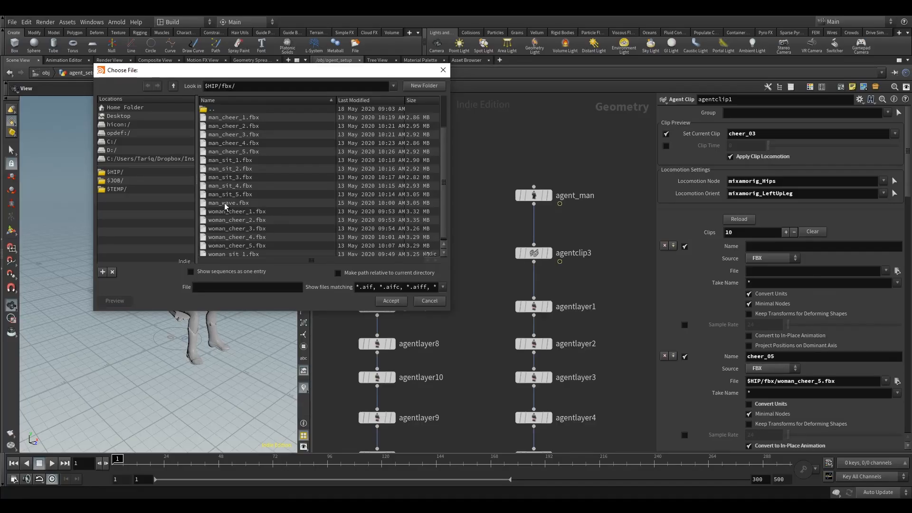
pyautogui.scroll(-2, 263, 205)
pyautogui.click(233, 250)
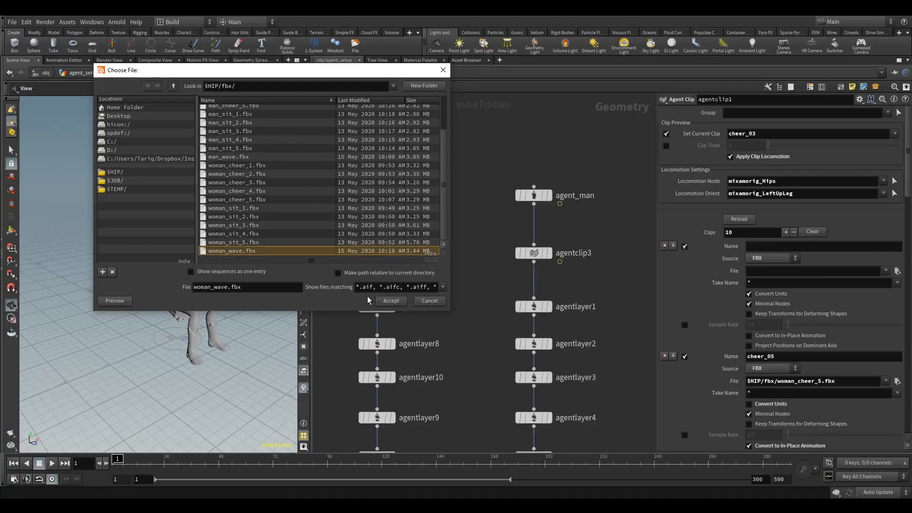
pyautogui.click(384, 302)
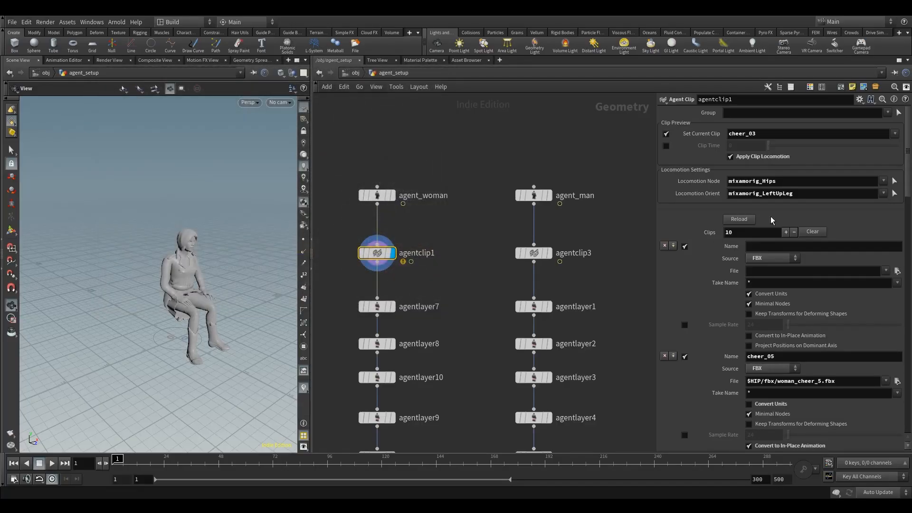
# Name the clip wave_01, turn off Convert Units and turn on Convert to In-Place Animation.
pyautogui.click(779, 246)
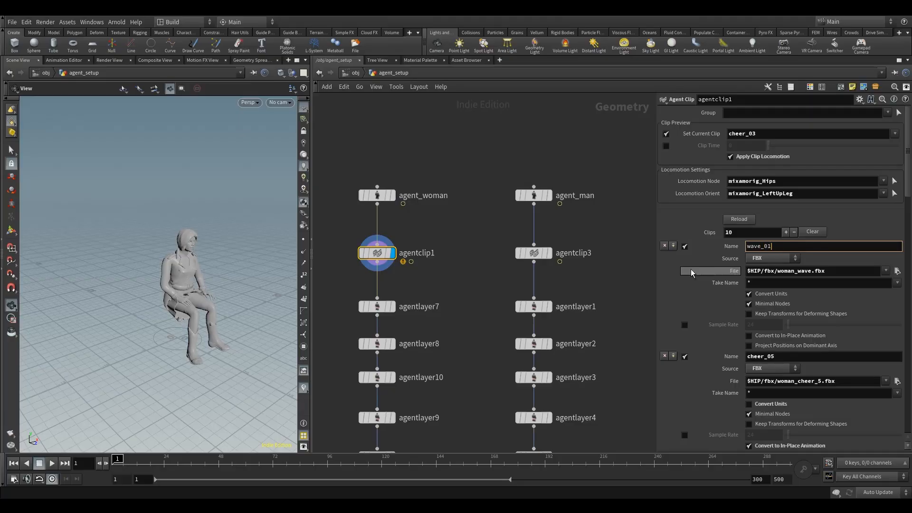
pyautogui.press('Return')
pyautogui.click(760, 293)
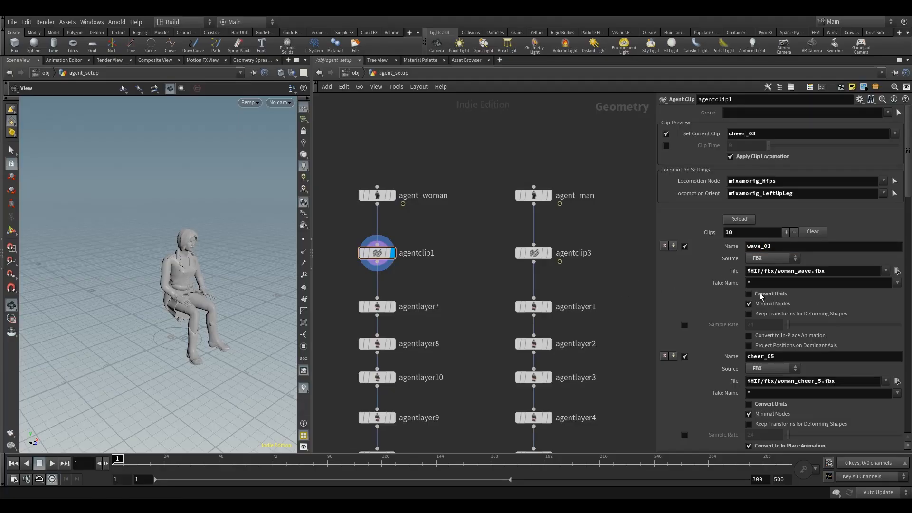
pyautogui.click(768, 336)
# Set the clip preview to wave_01 and play, stop and scrub it on the woman agent while tumbling around her.
pyautogui.click(896, 134)
pyautogui.click(884, 239)
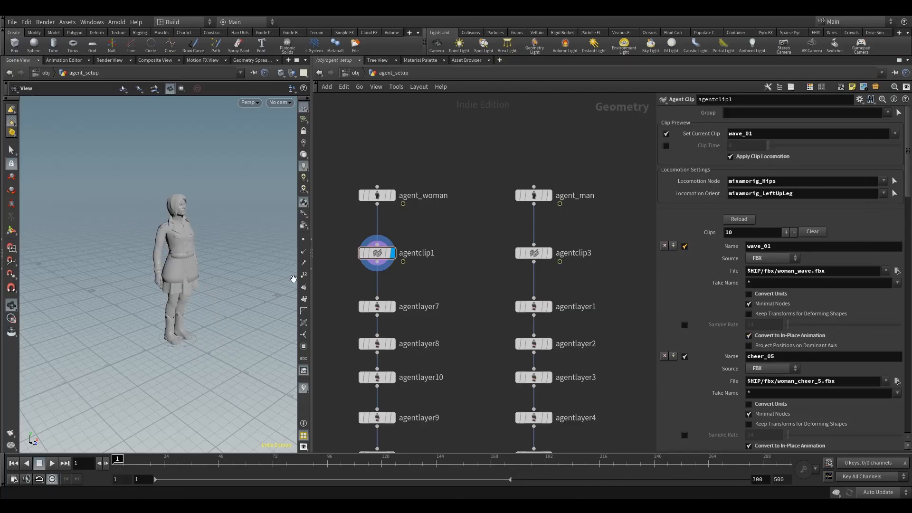
pyautogui.click(48, 463)
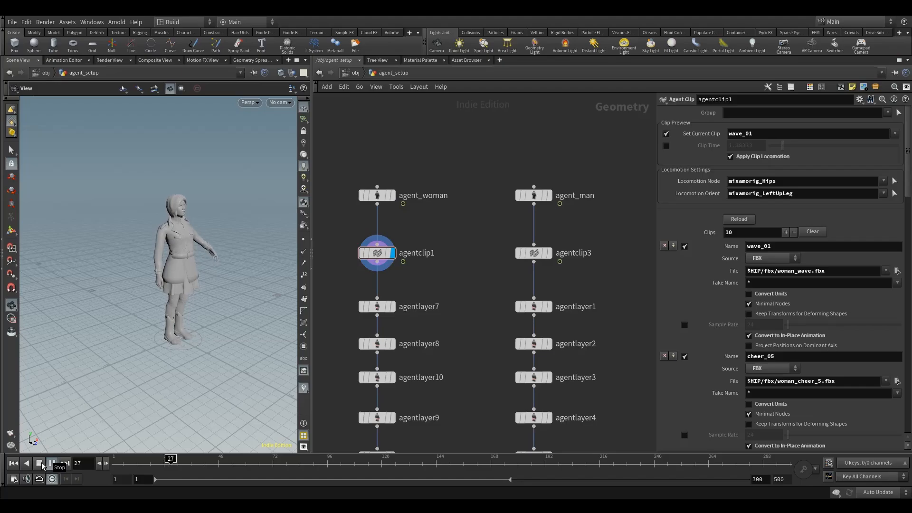
pyautogui.click(41, 463)
pyautogui.scroll(3, 234, 212)
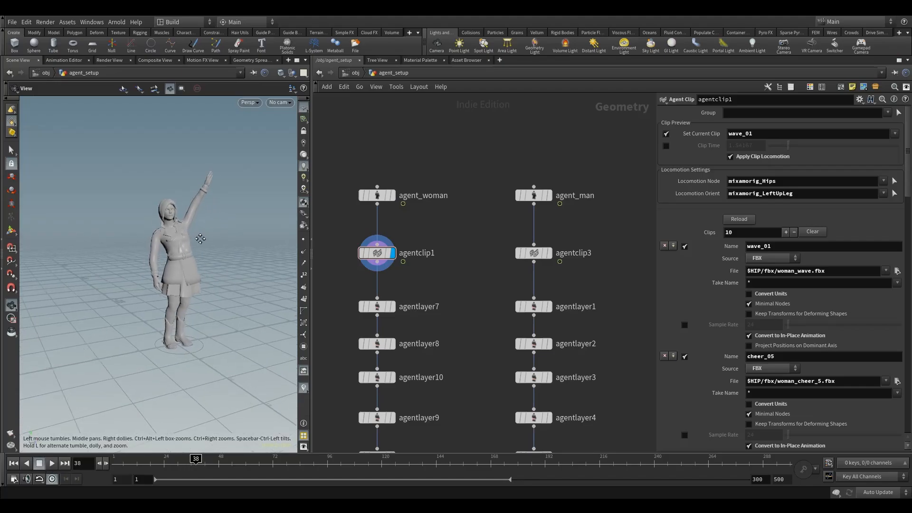
pyautogui.click(52, 463)
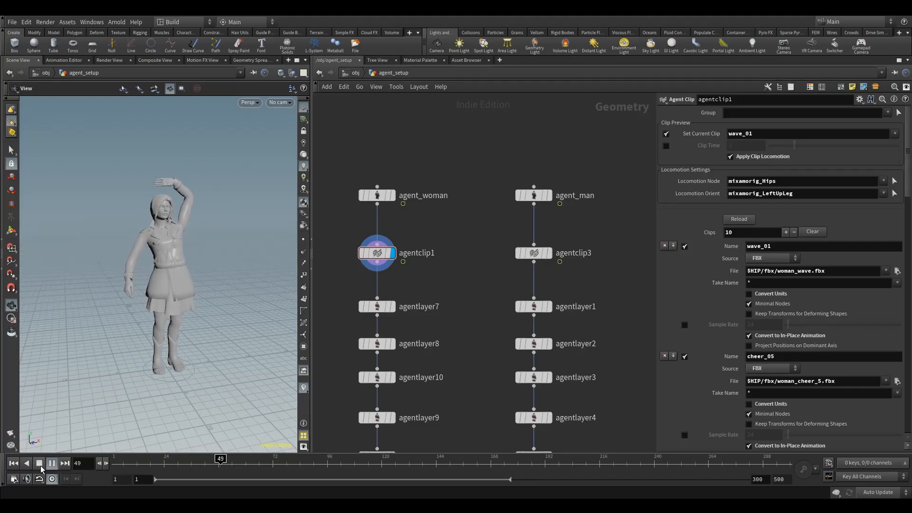
pyautogui.click(40, 463)
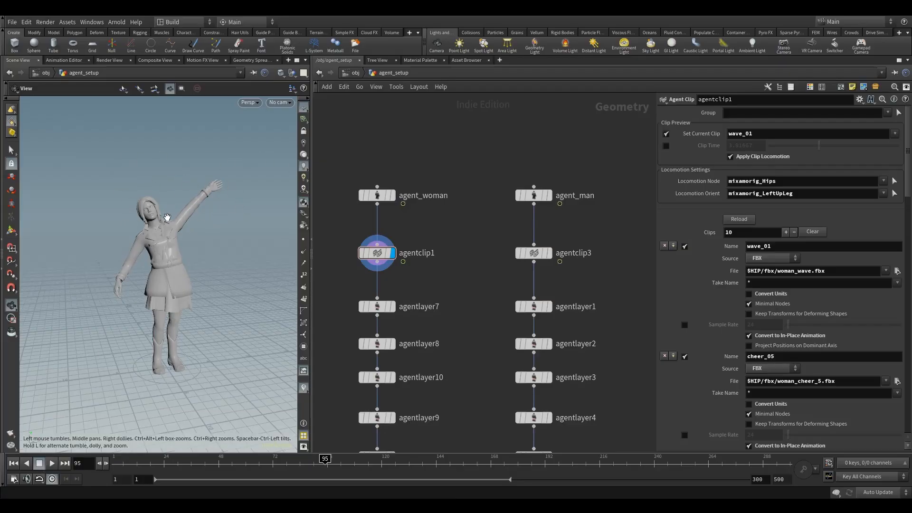
pyautogui.moveTo(167, 217); pyautogui.dragTo(179, 224)
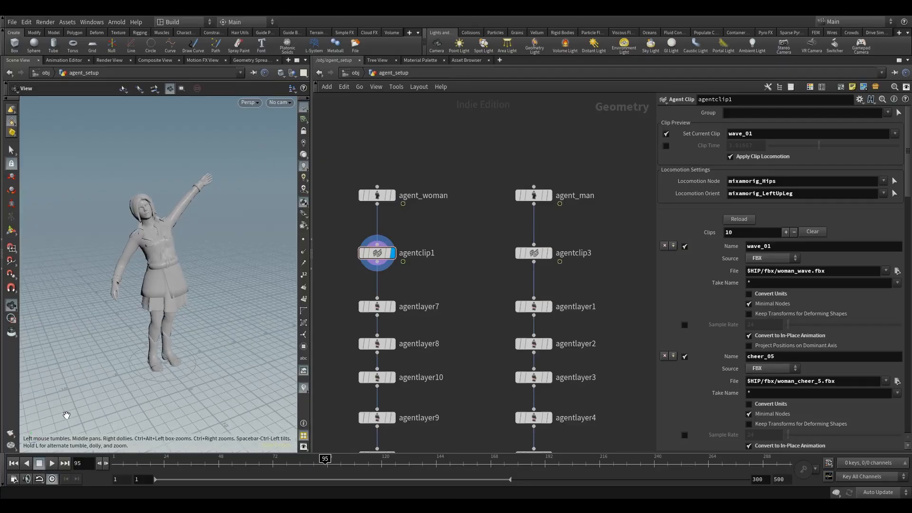
pyautogui.click(51, 463)
pyautogui.click(40, 463)
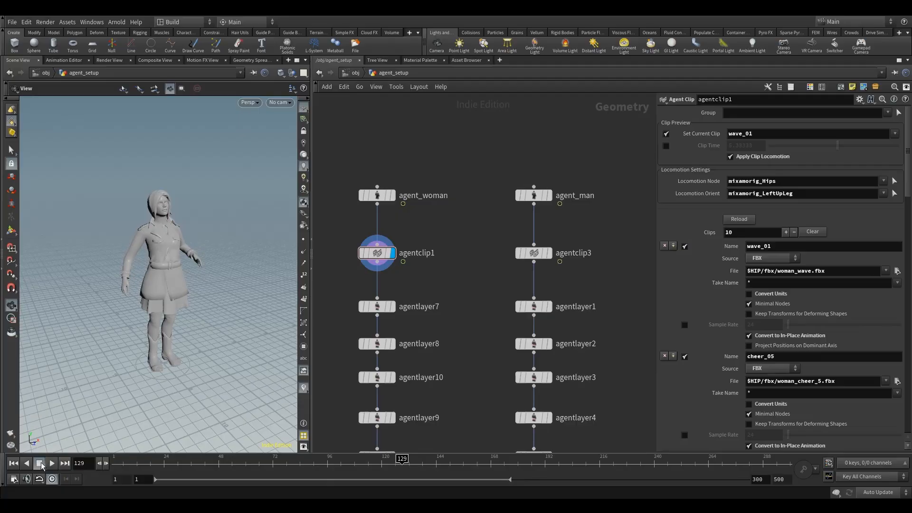
pyautogui.moveTo(399, 461); pyautogui.dragTo(118, 462)
pyautogui.moveTo(167, 441); pyautogui.dragTo(187, 285)
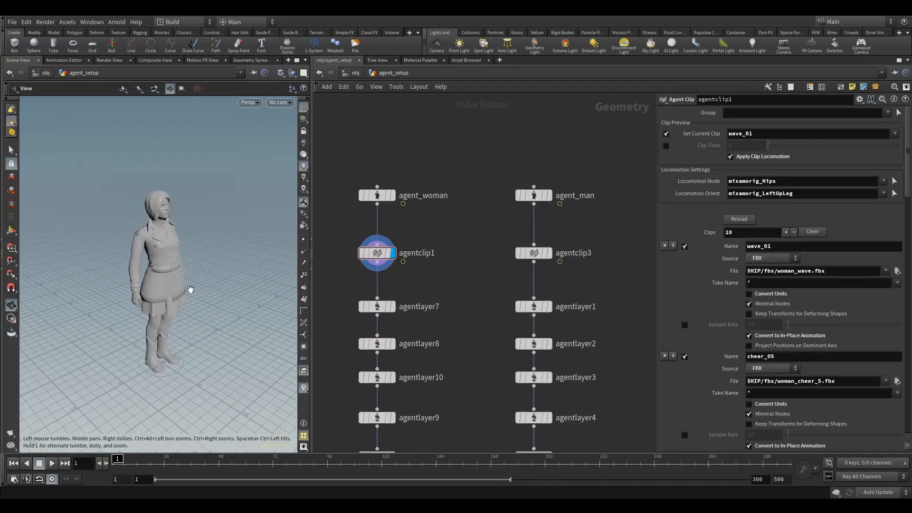